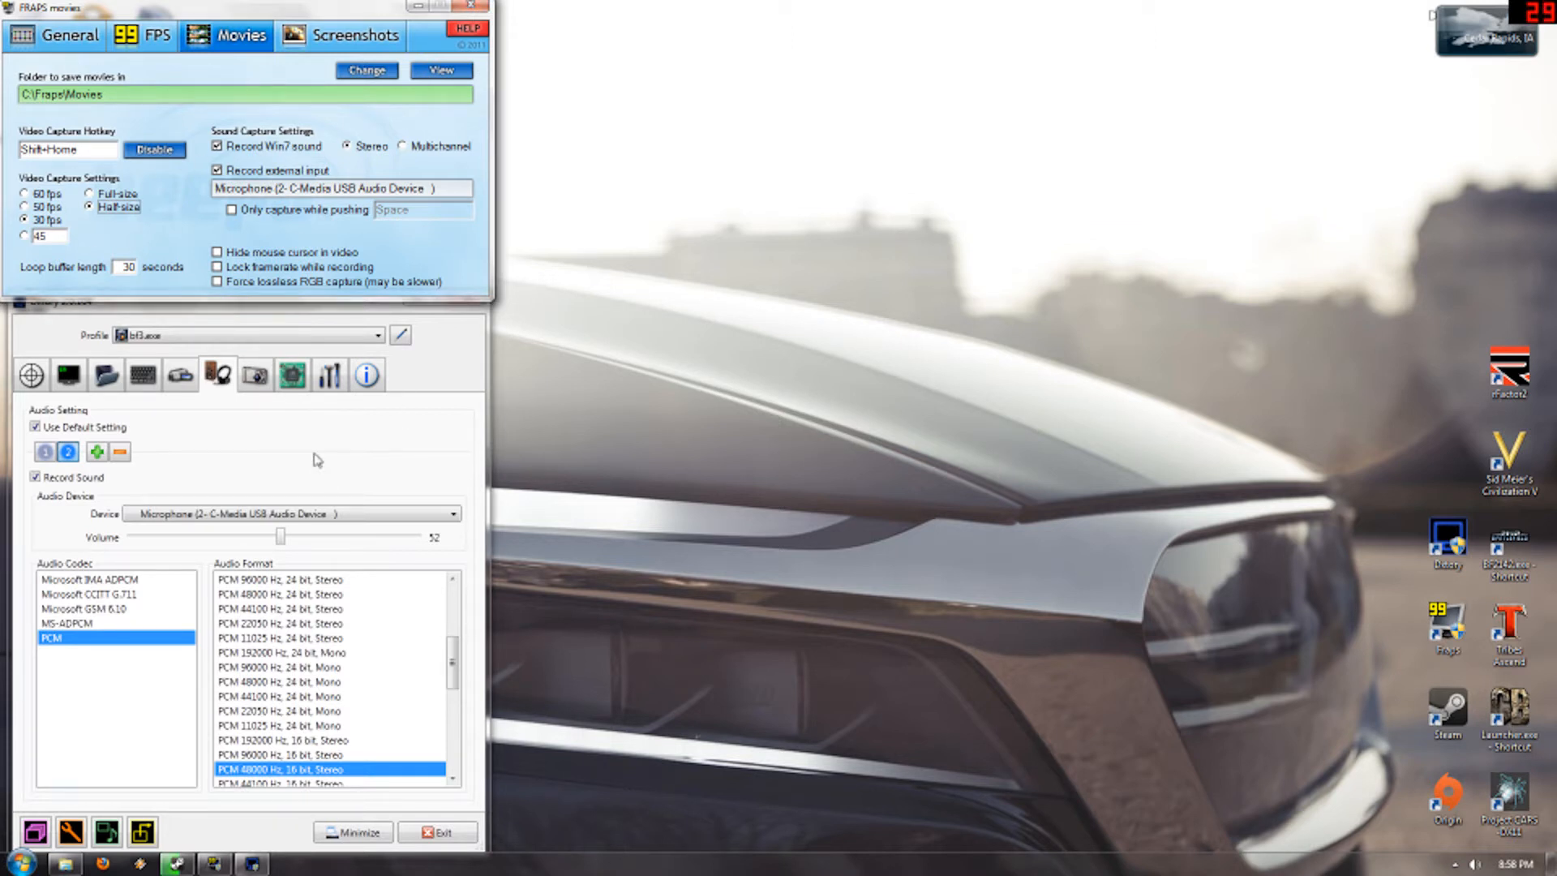
# Review the movie folder settings and the overlay settings of the bf3.exe profile.
pyautogui.click(114, 379)
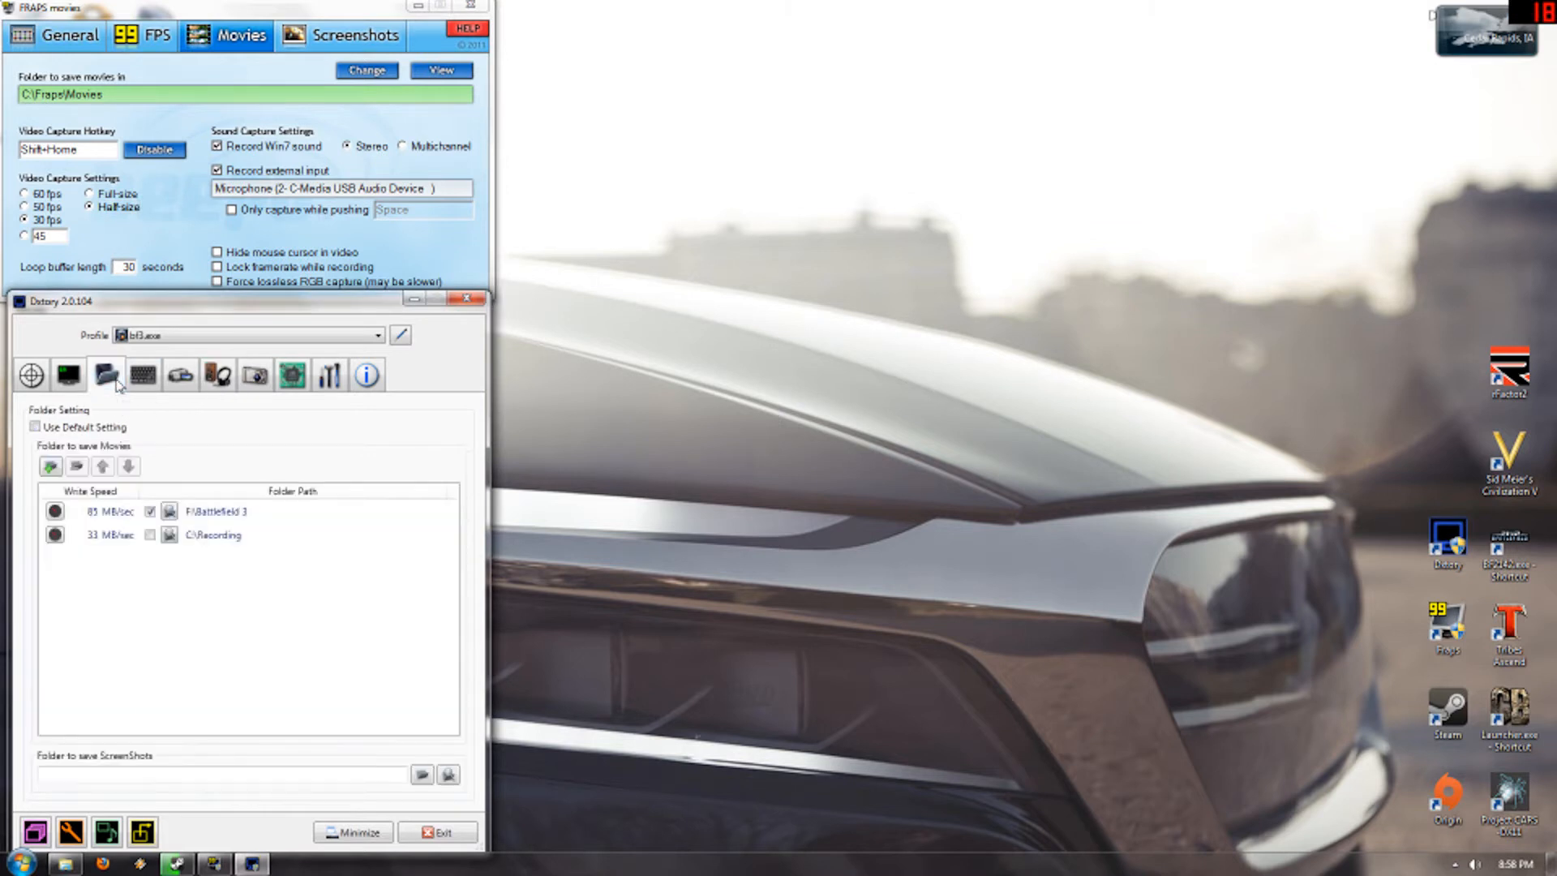
pyautogui.click(68, 374)
pyautogui.moveTo(94, 313); pyautogui.dragTo(91, 304)
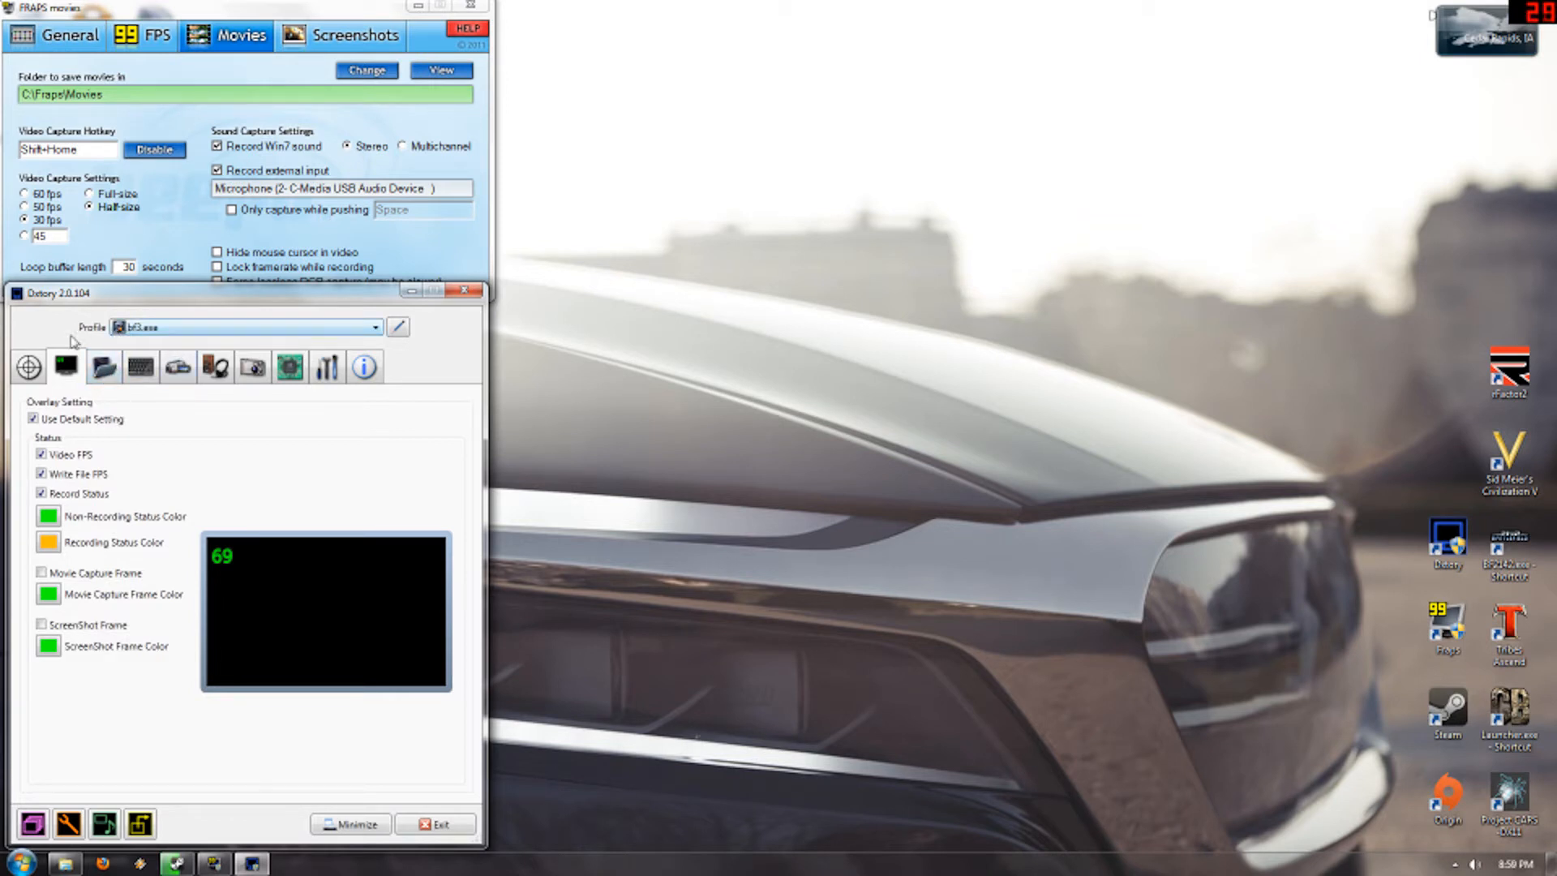
# Look through the game profile list and select the bf3.exe profile.
pyautogui.click(152, 328)
pyautogui.click(160, 336)
pyautogui.click(151, 330)
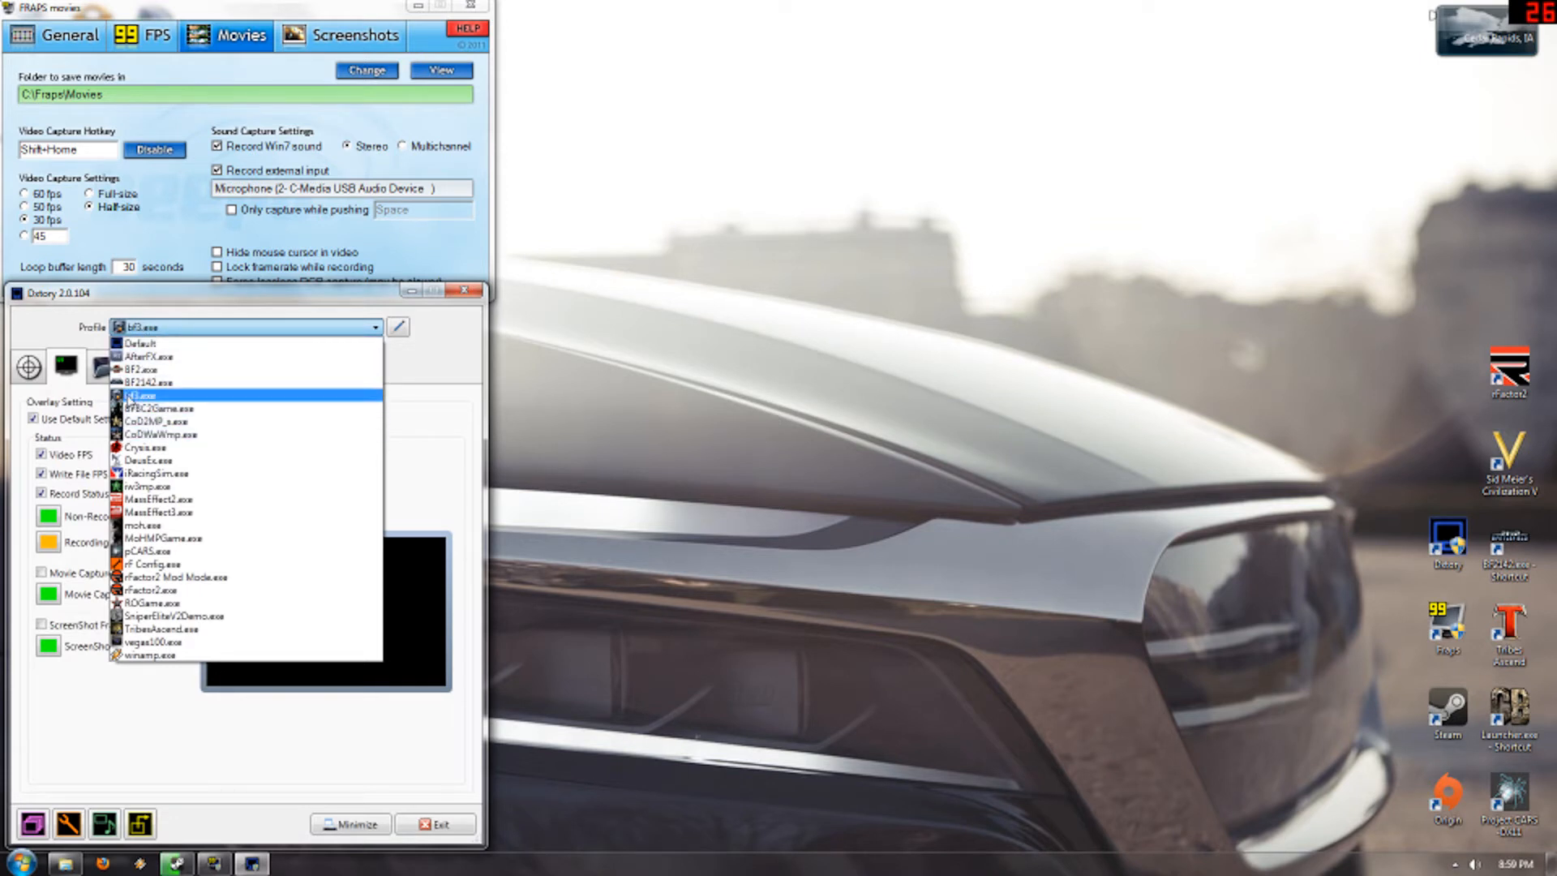
pyautogui.click(130, 396)
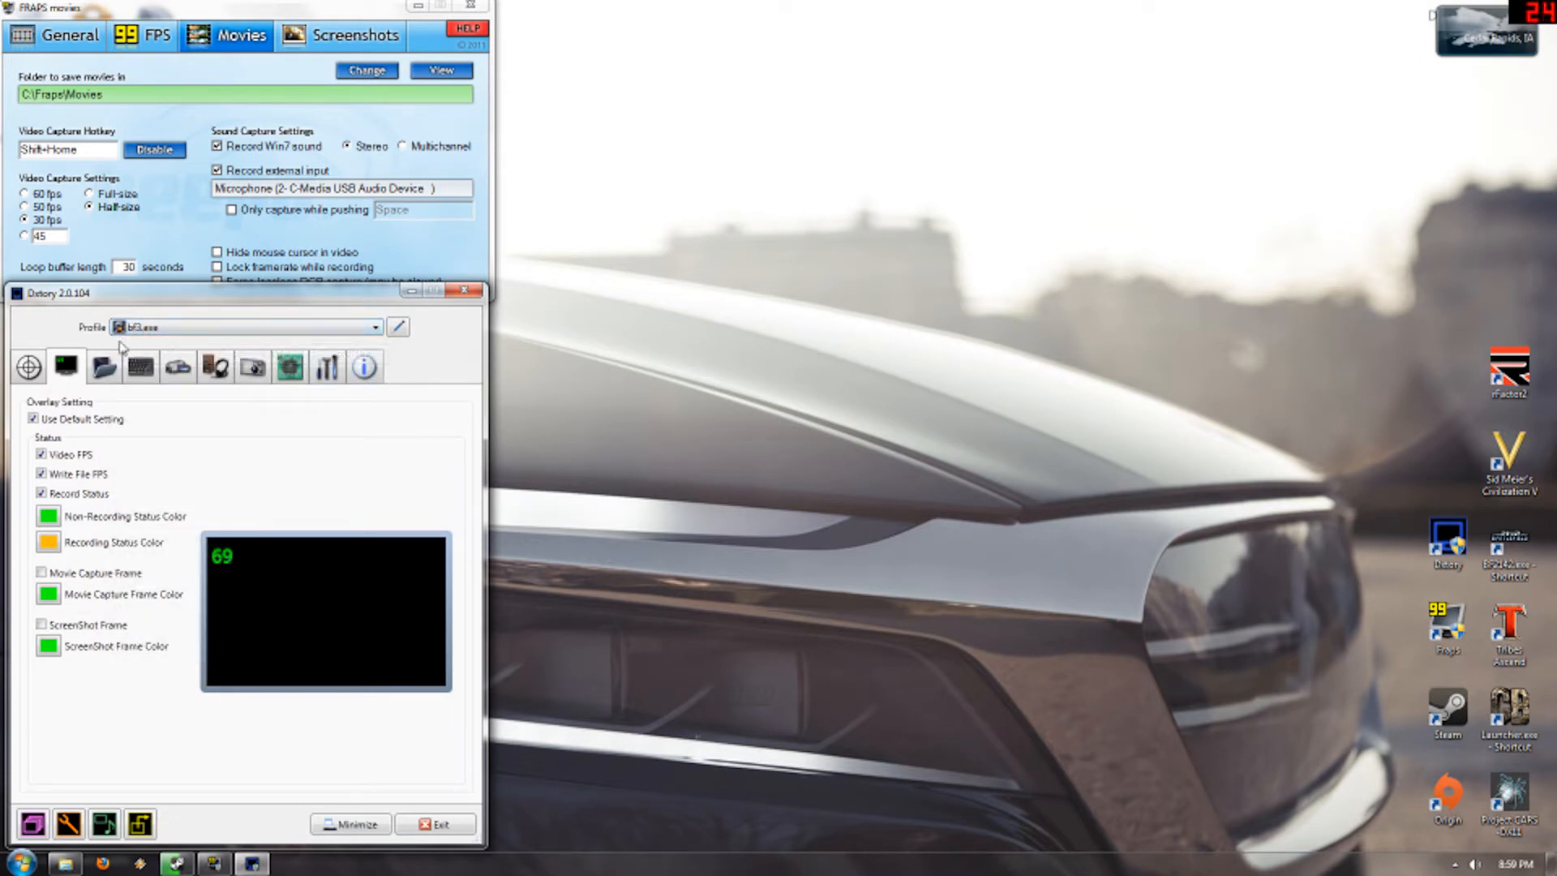
# Open the folder settings and inspect the folder picker for the F:\Battlefield 3 movie path, cancelling without a change.
pyautogui.click(93, 375)
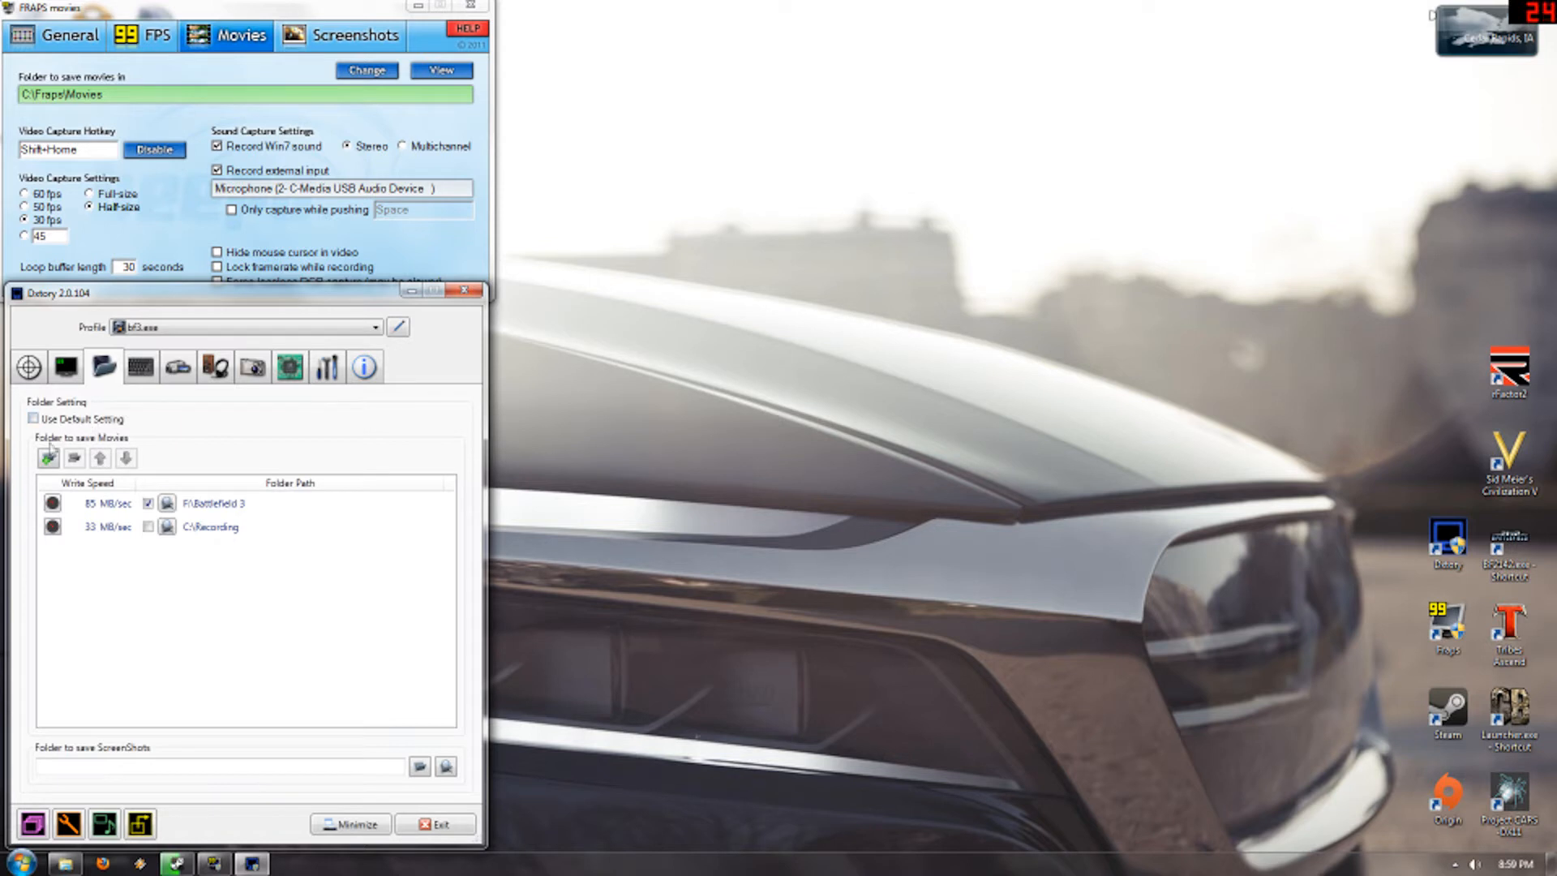
pyautogui.click(224, 508)
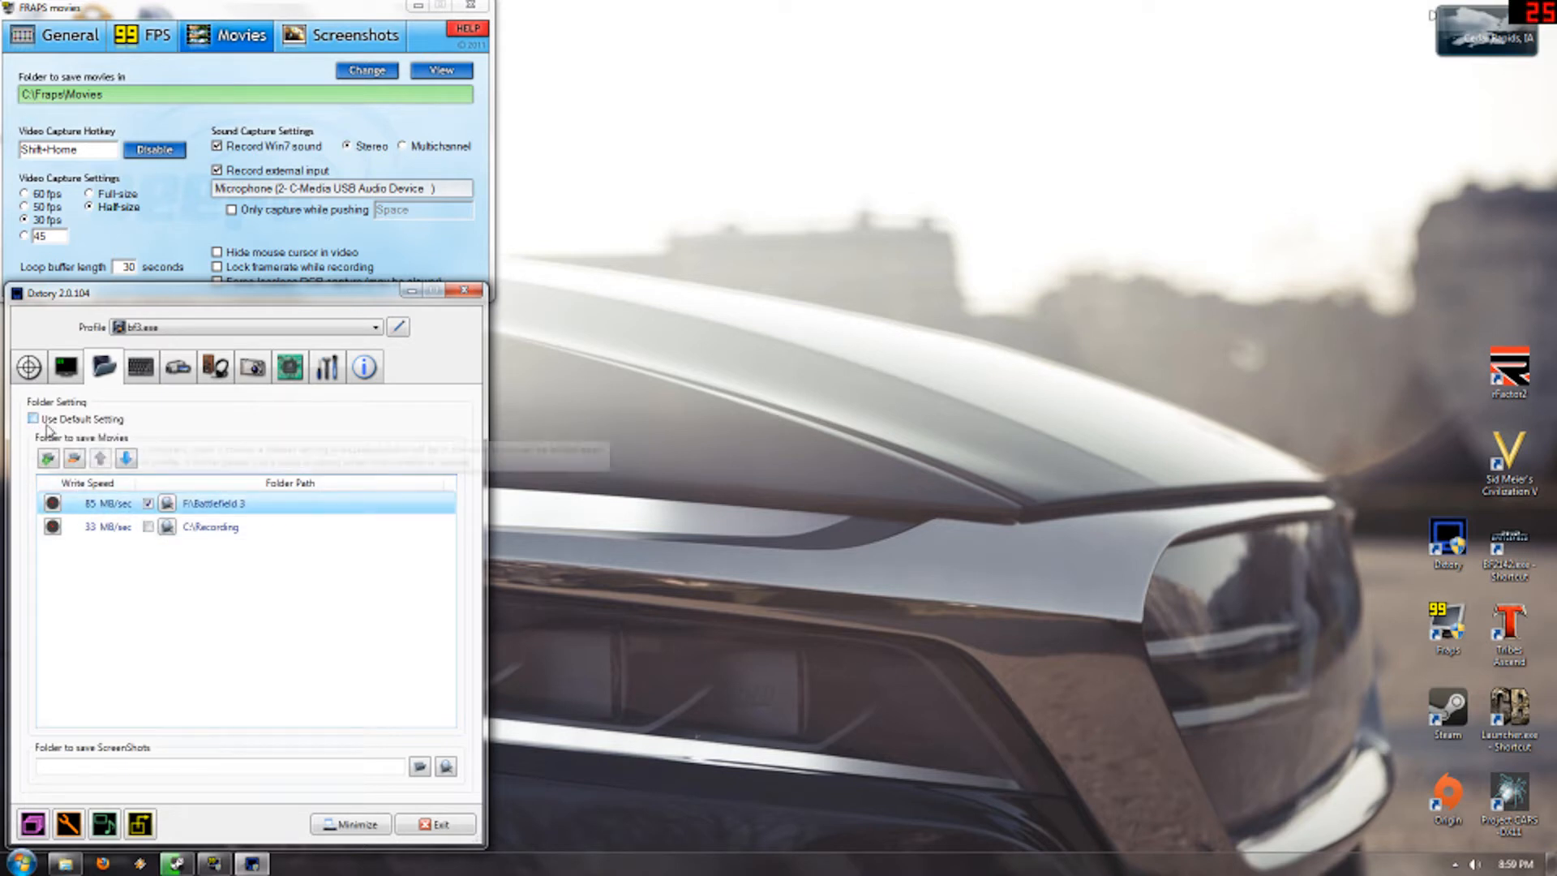
pyautogui.click(219, 503)
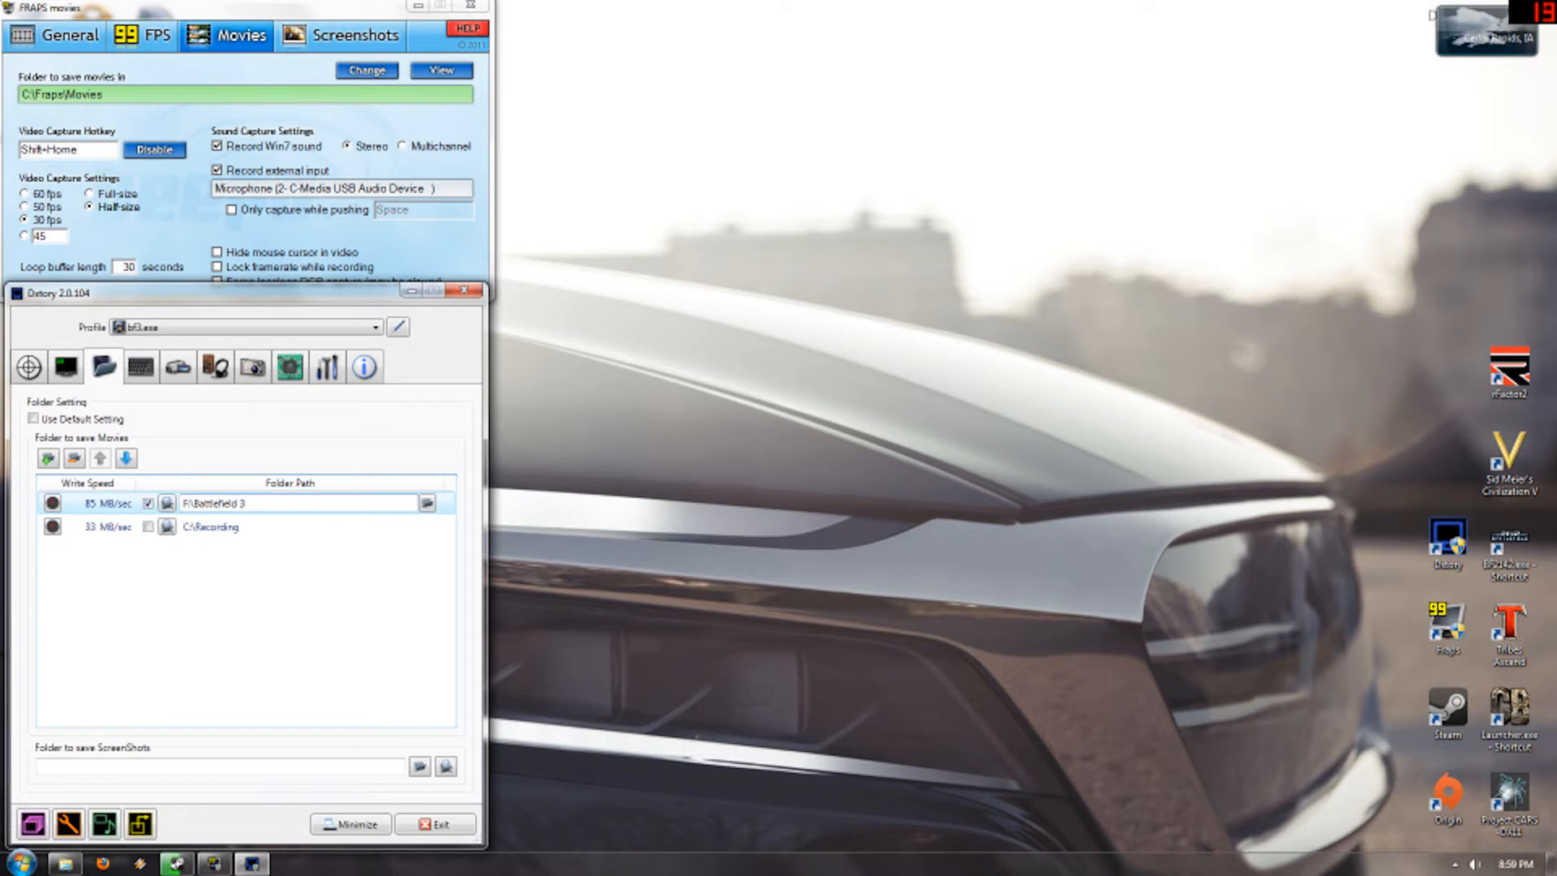
pyautogui.click(426, 503)
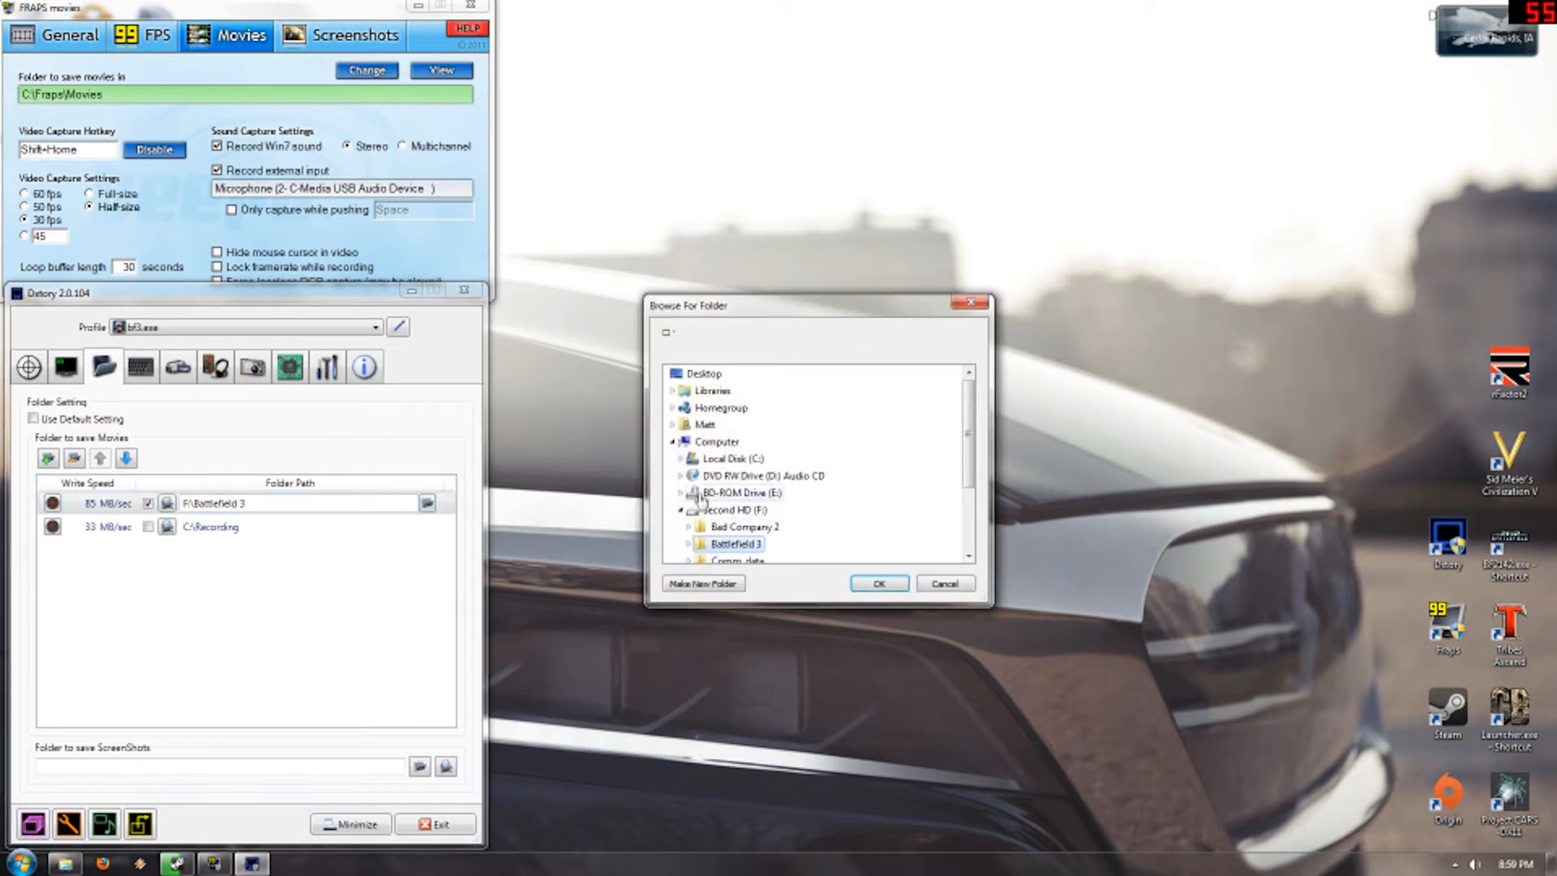
pyautogui.click(735, 543)
pyautogui.click(945, 583)
# Check the movie folder of the BFBC2Game.exe profile and return to the bf3.exe profile.
pyautogui.click(302, 328)
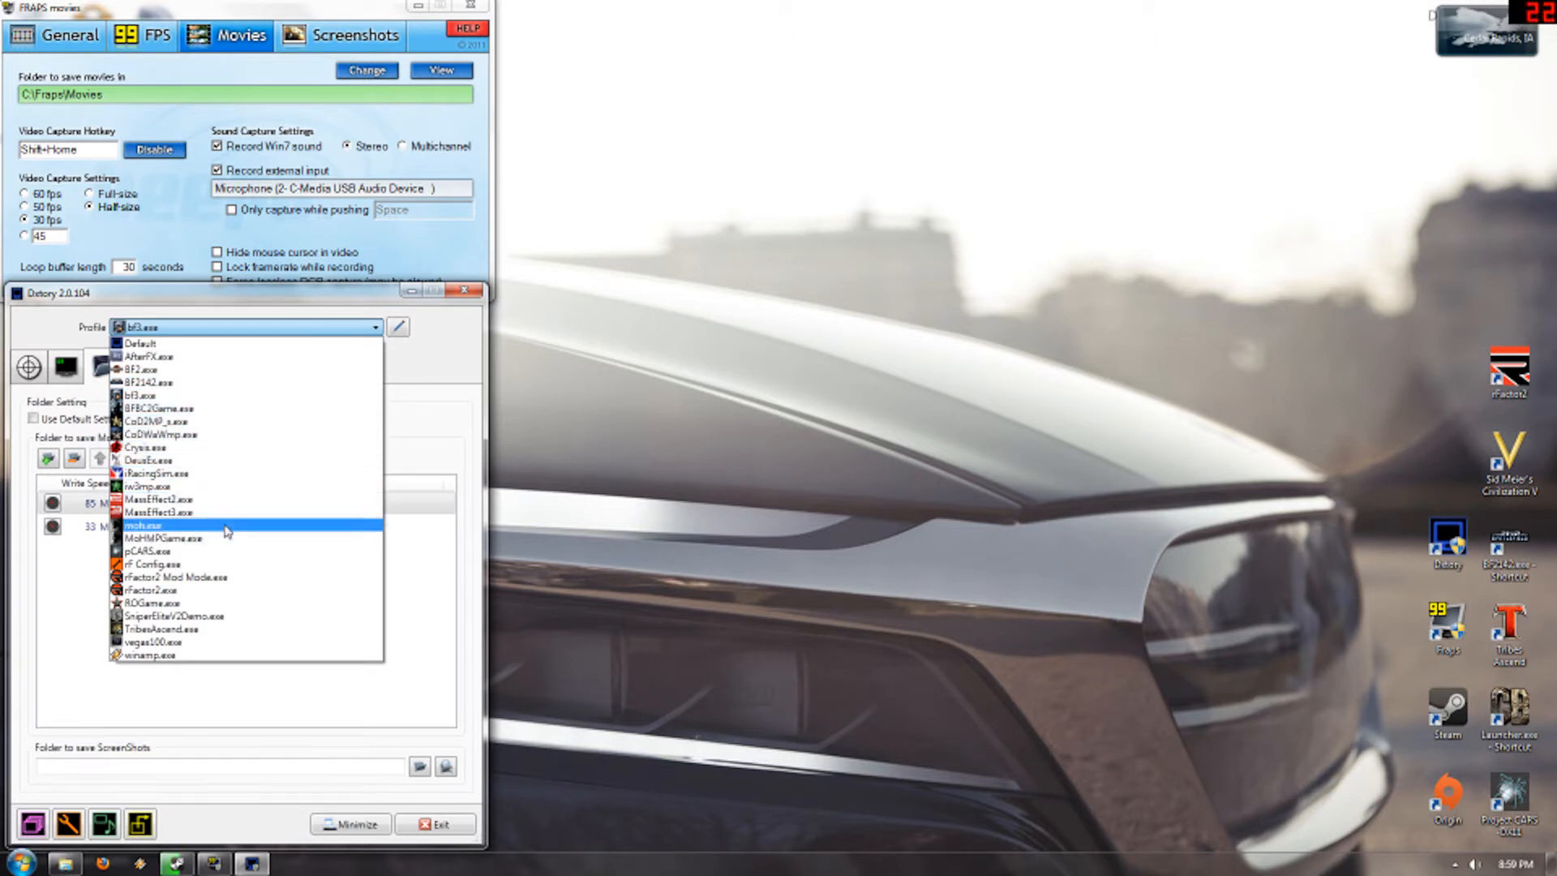
pyautogui.click(177, 409)
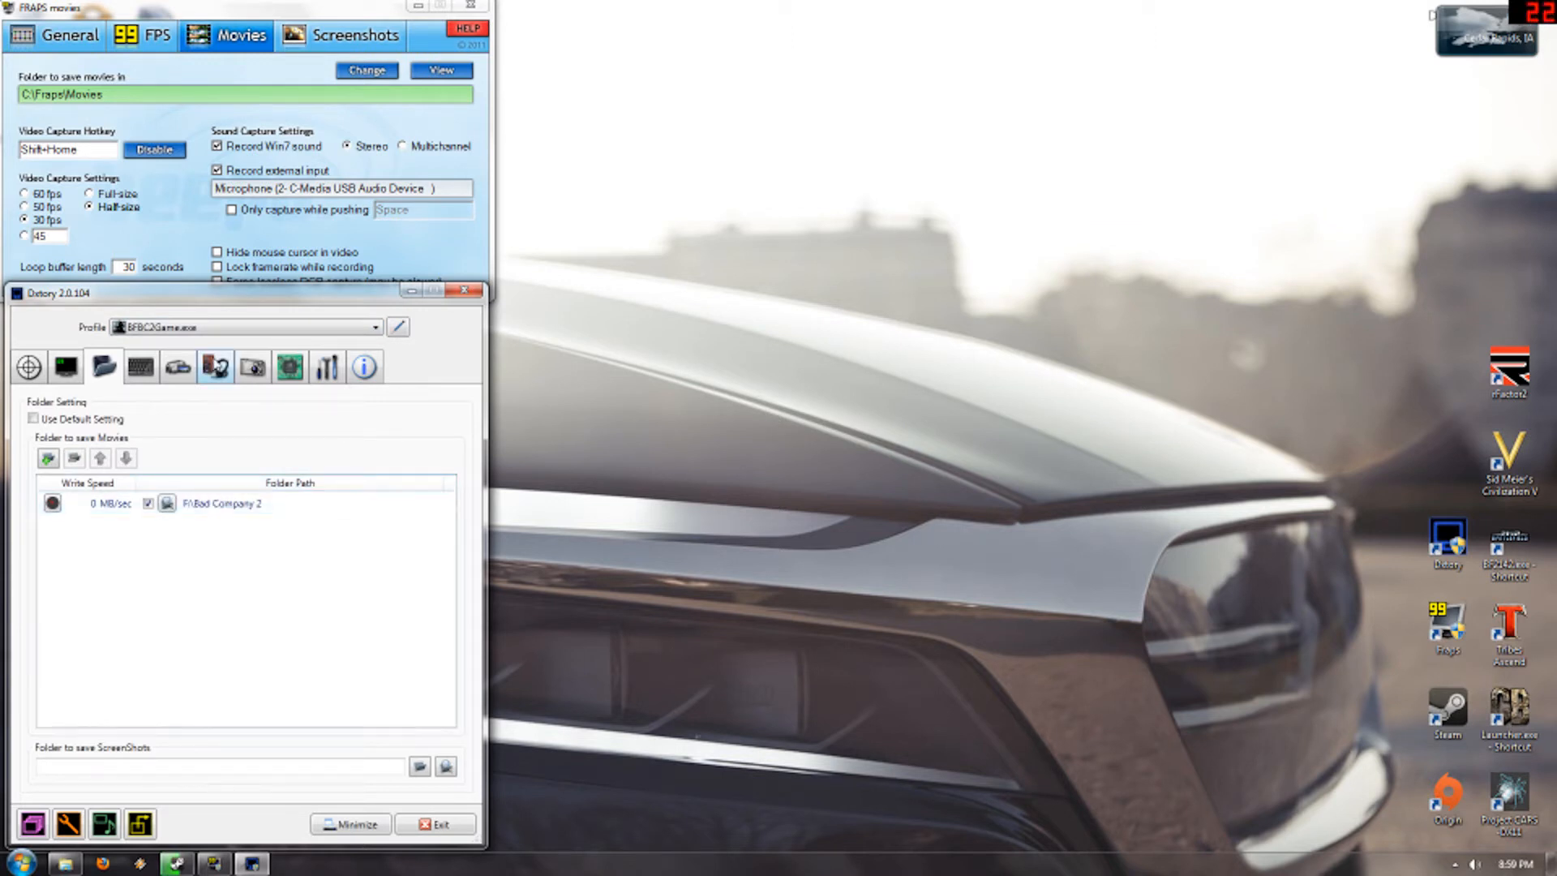
pyautogui.click(223, 328)
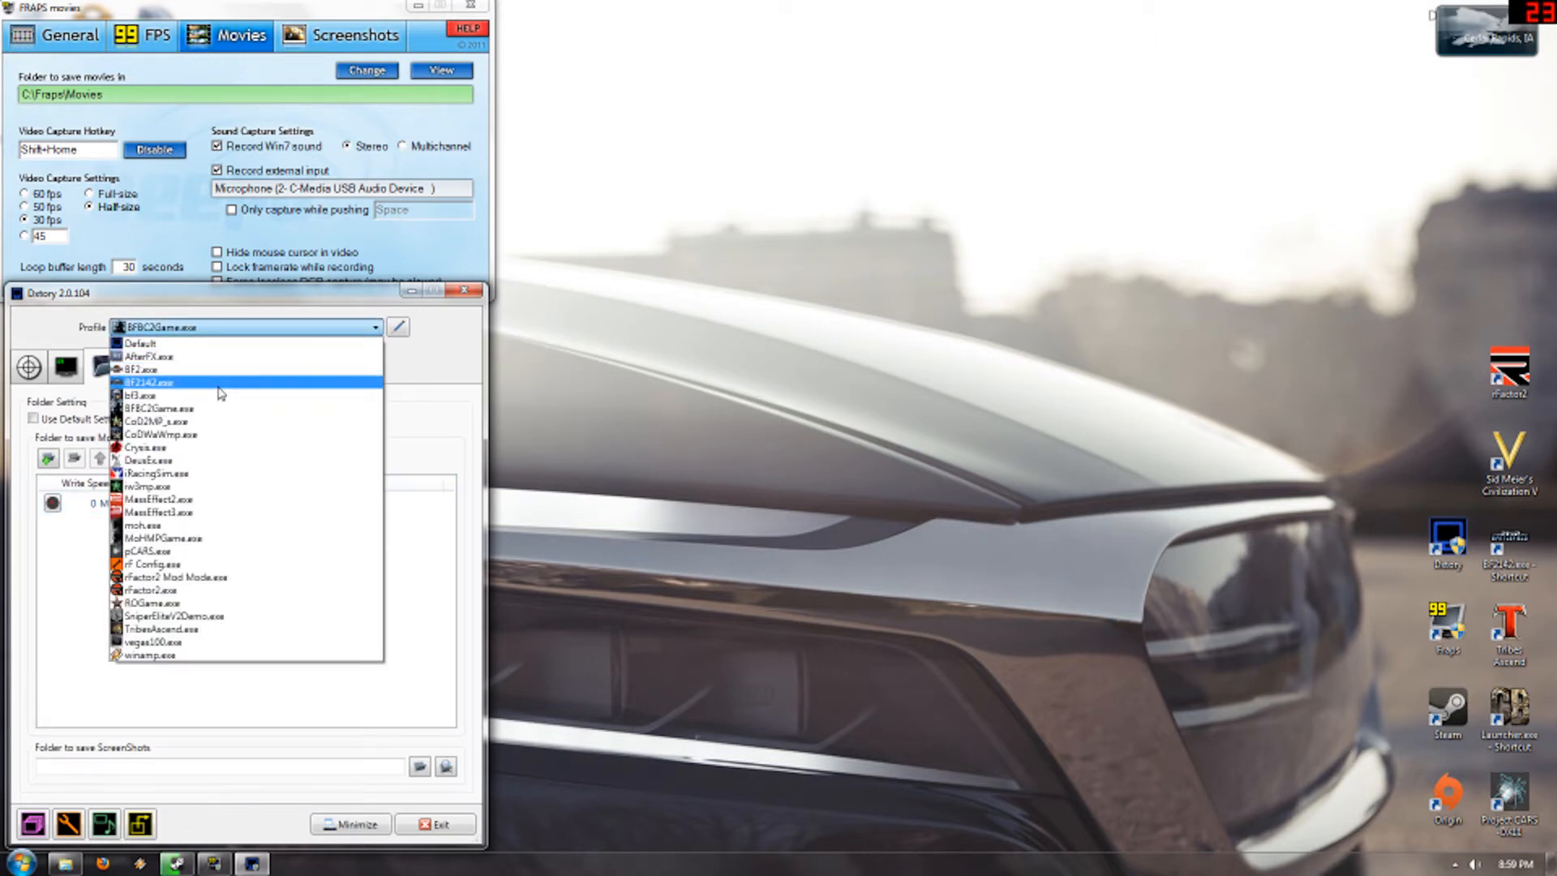
pyautogui.click(220, 396)
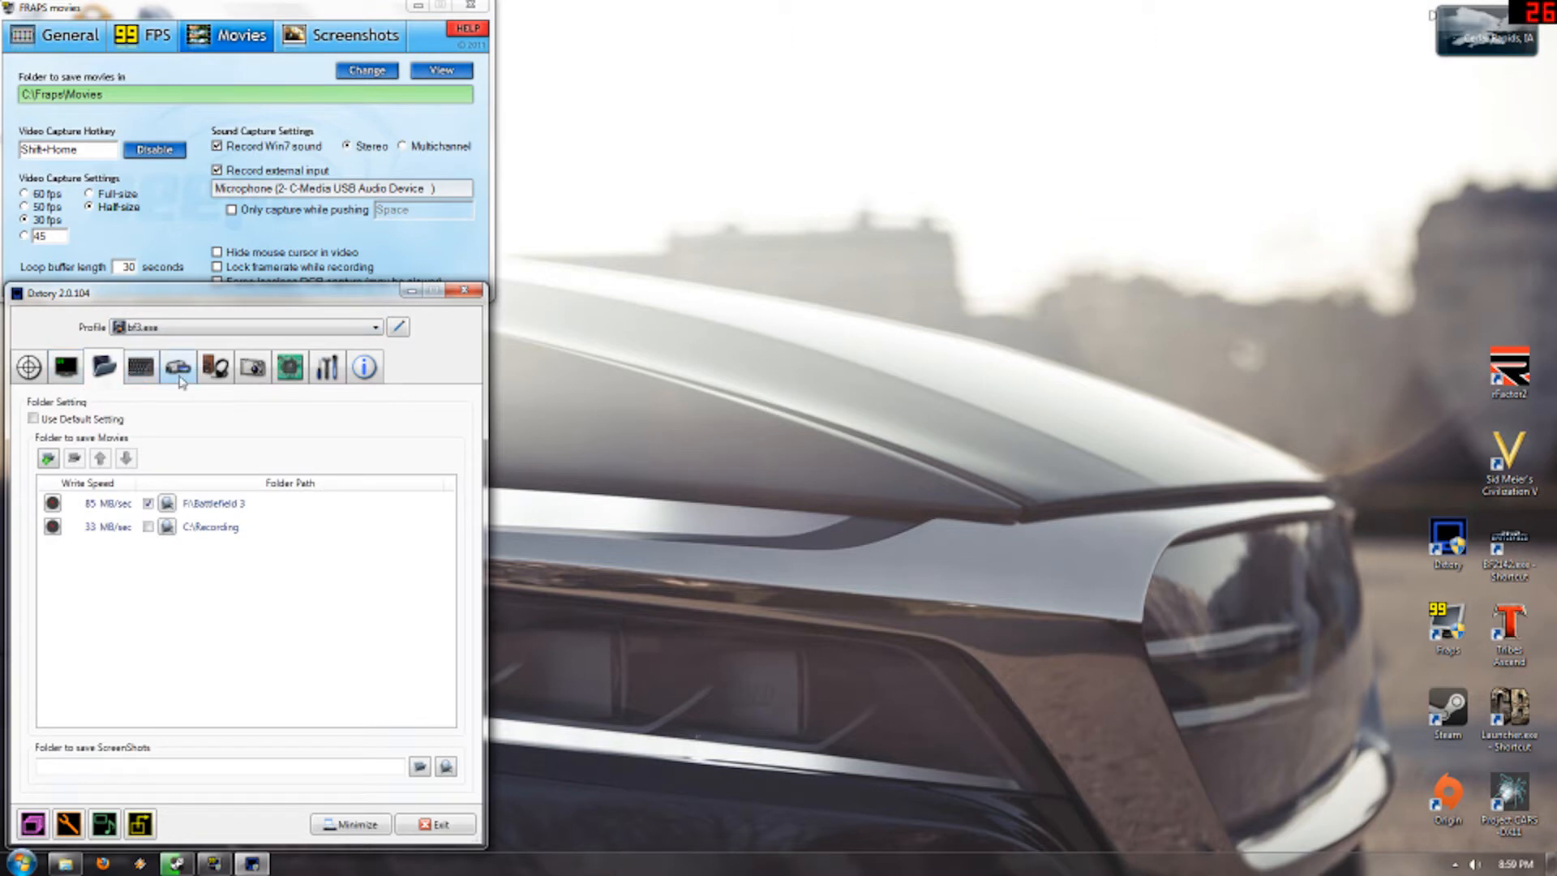
# Open the movie settings and switch the use of default settings off and back on.
pyautogui.click(178, 374)
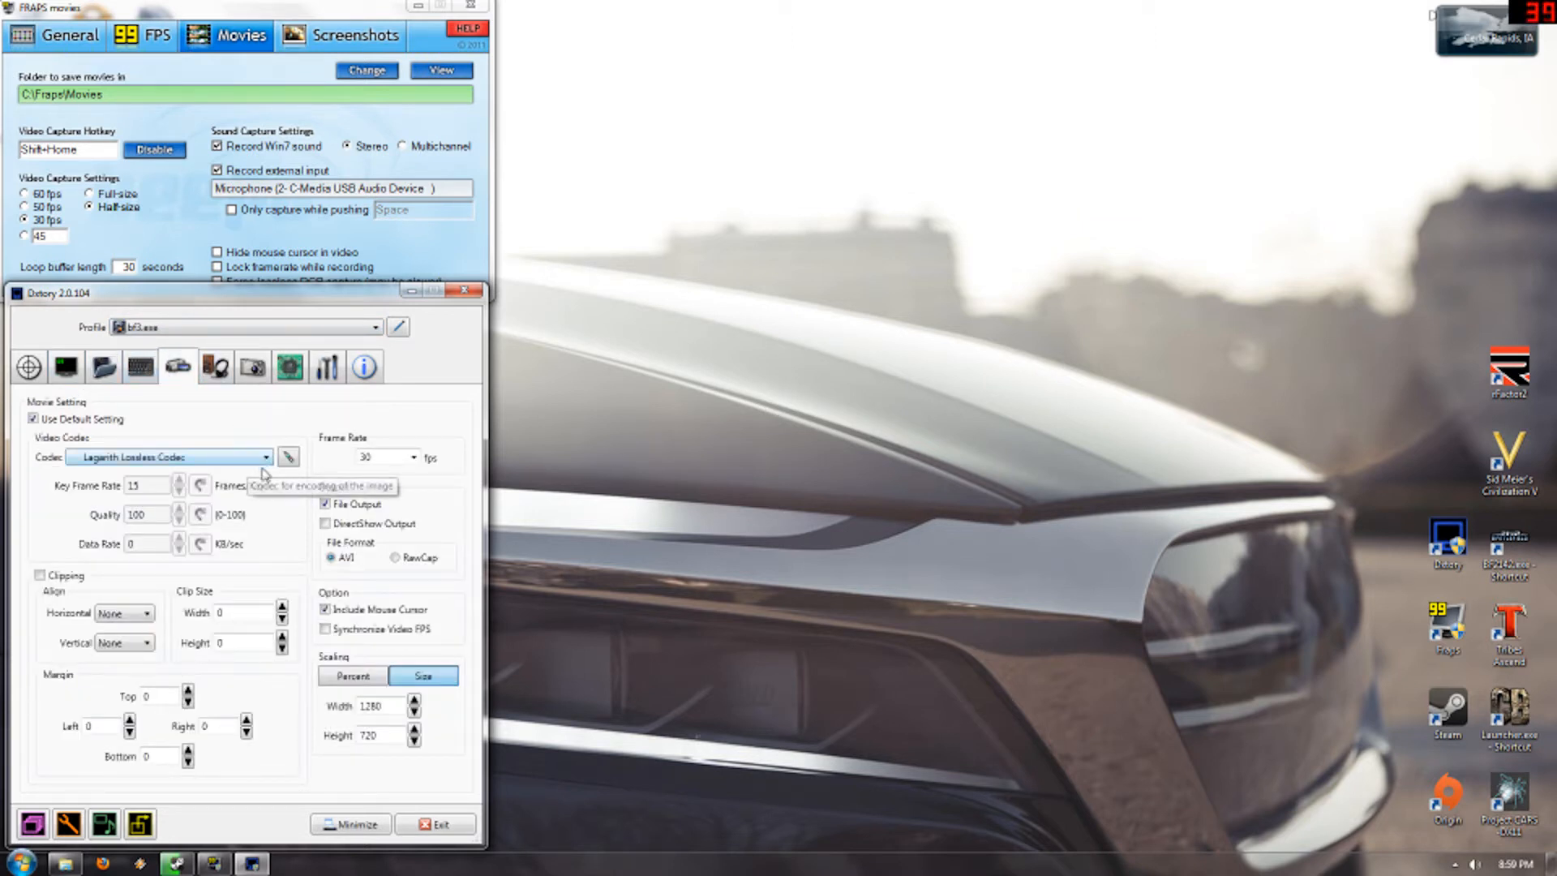
pyautogui.click(33, 419)
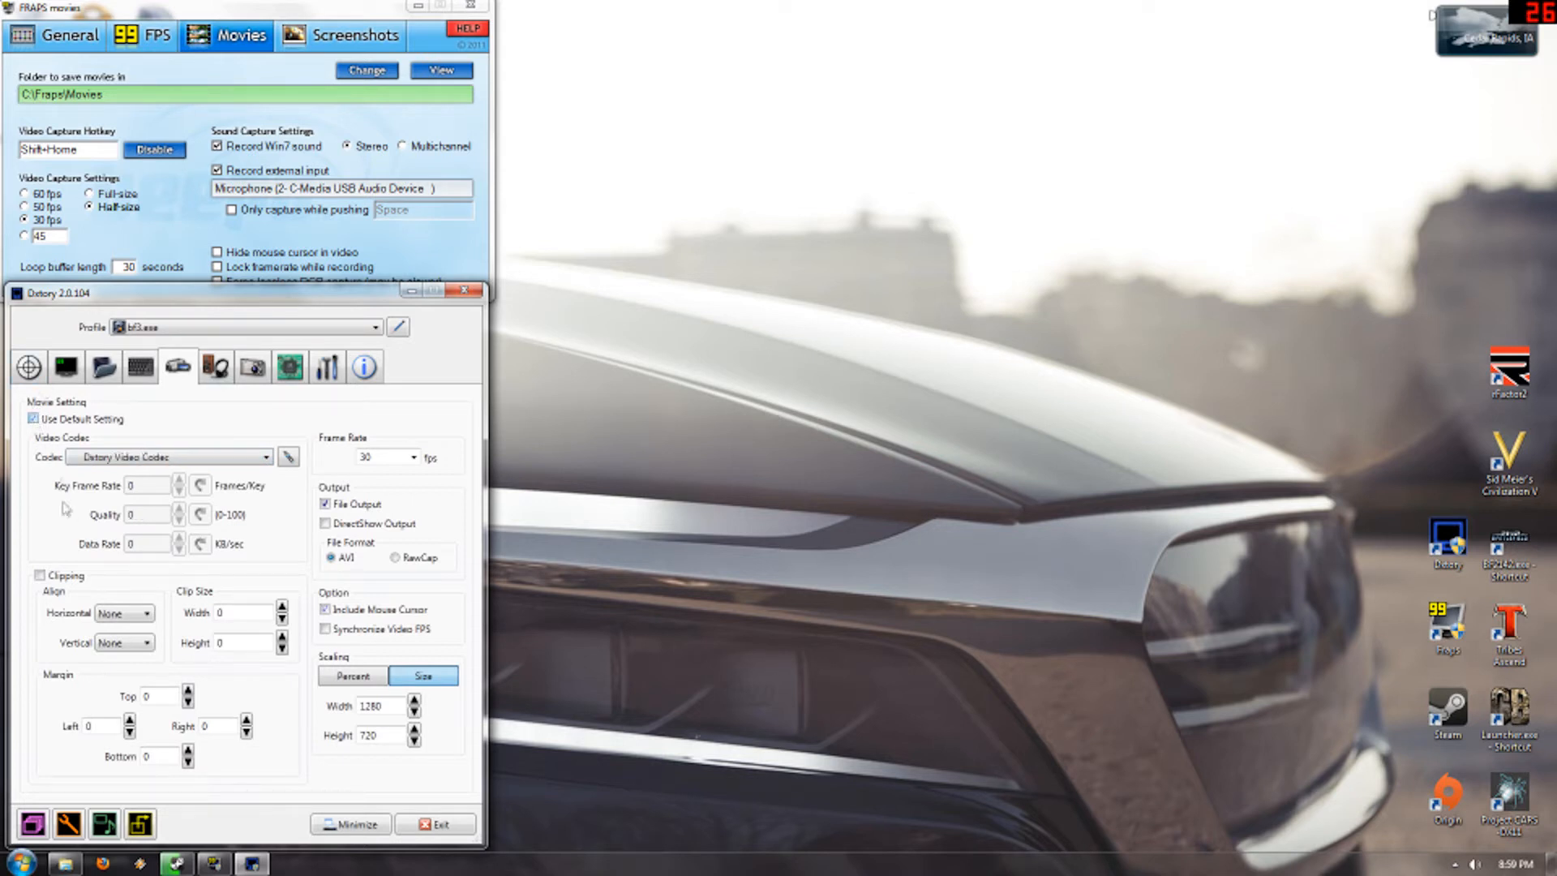
pyautogui.click(45, 427)
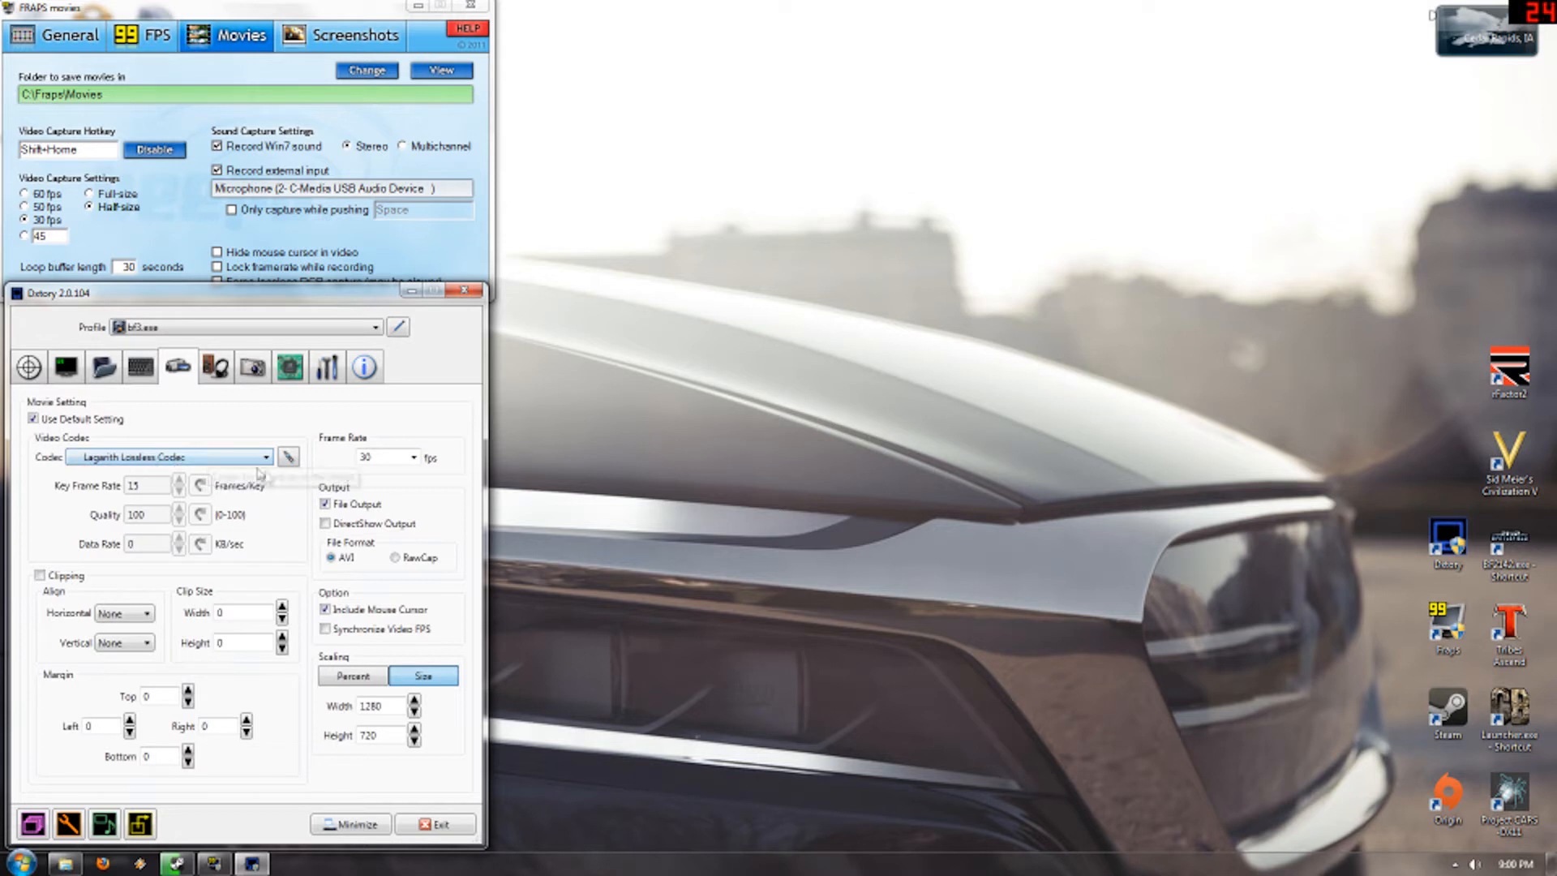
# Set the video codec to Dxtory Video Codec and review its format and compression options.
pyautogui.click(107, 459)
pyautogui.click(81, 467)
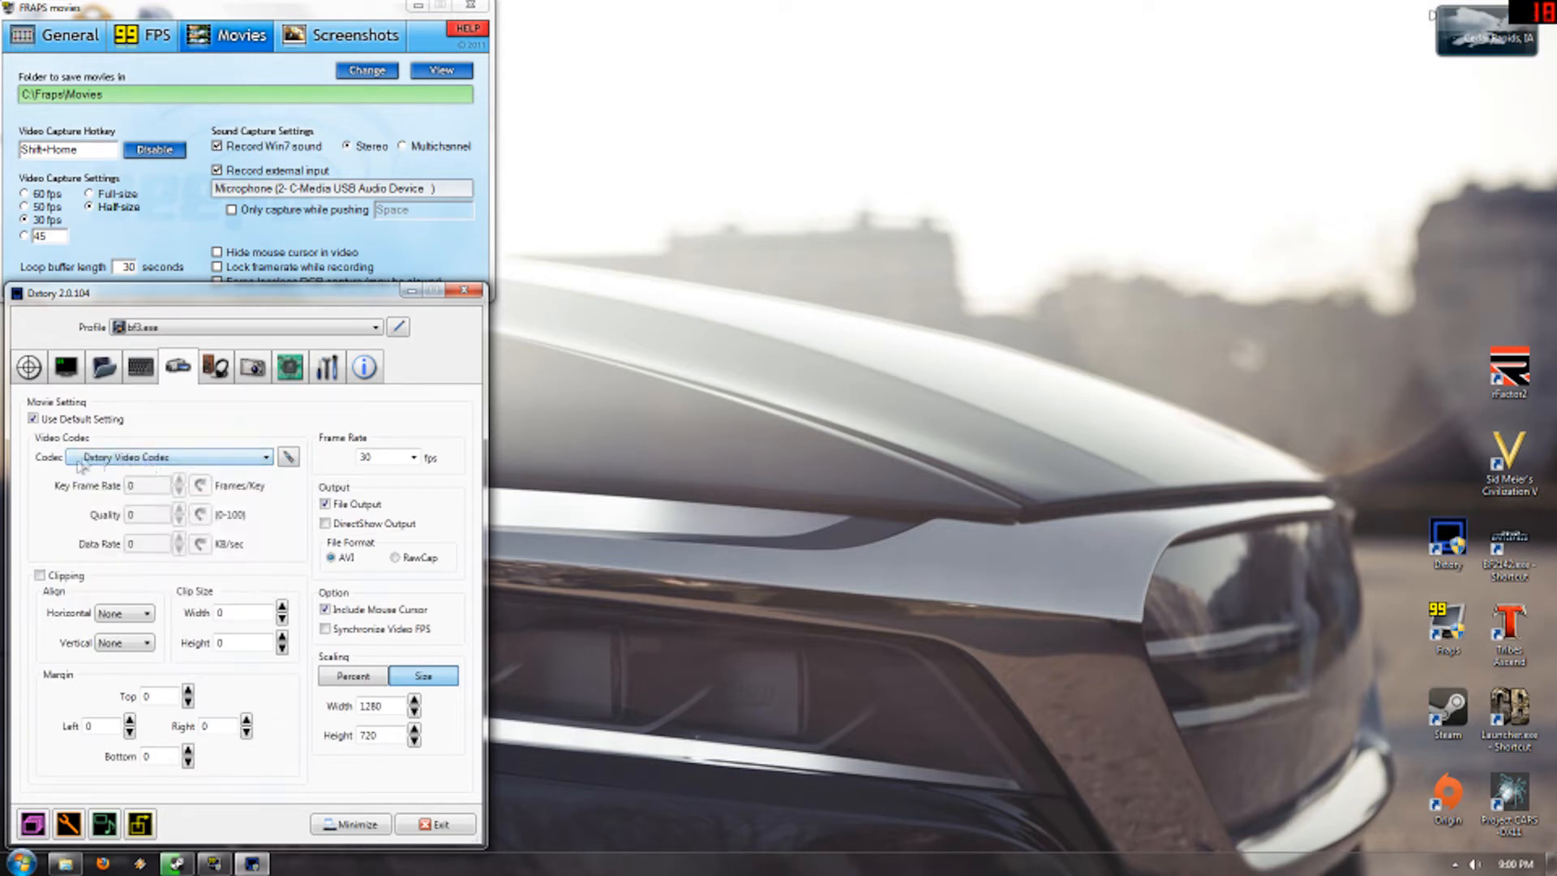
pyautogui.click(287, 459)
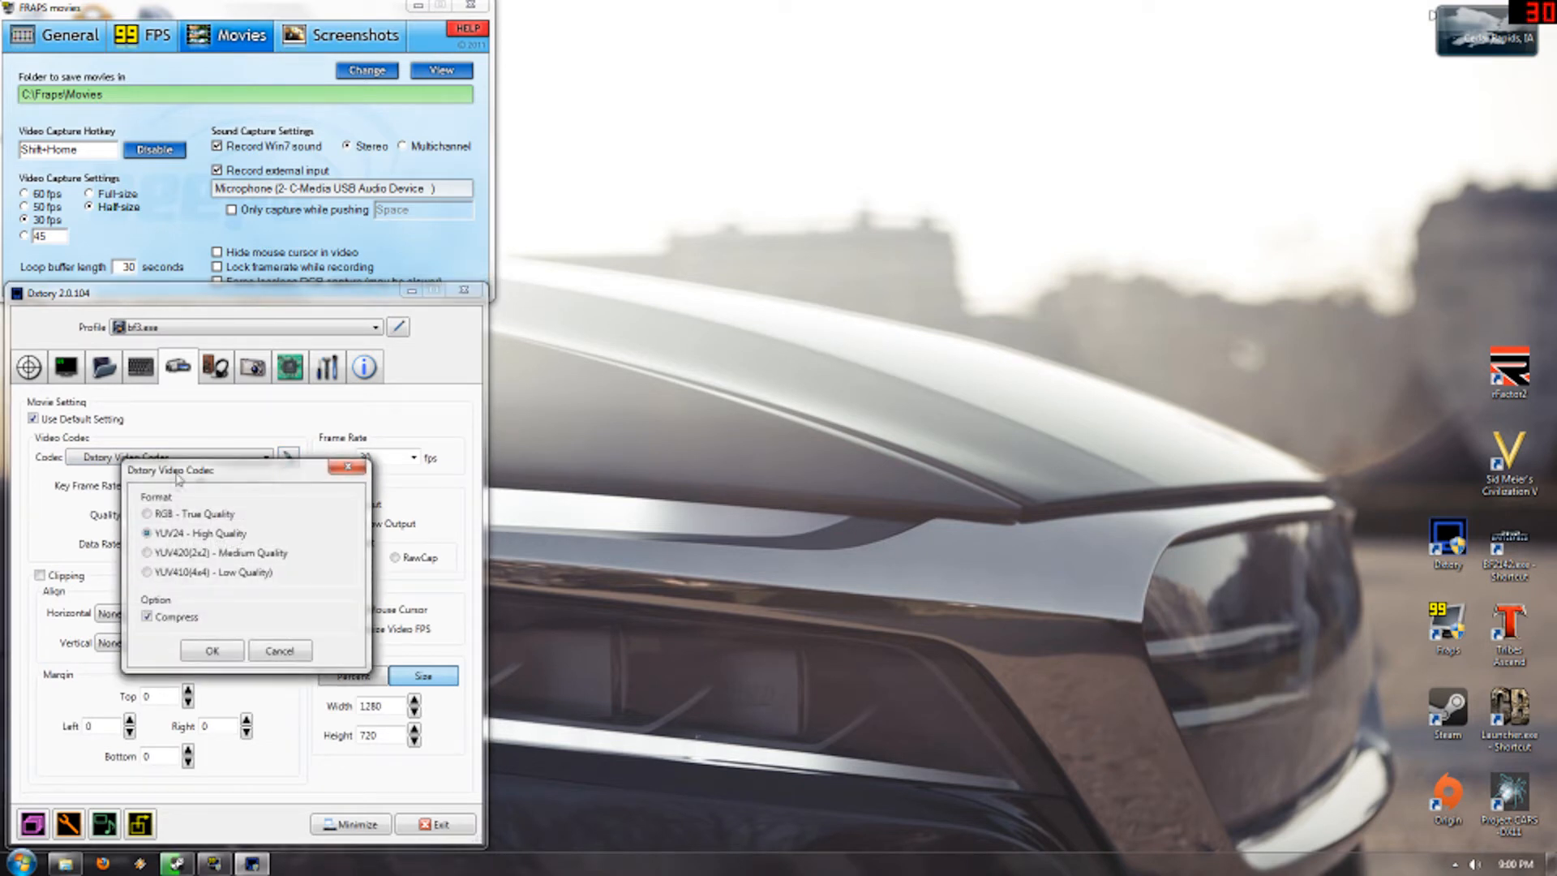
pyautogui.click(348, 467)
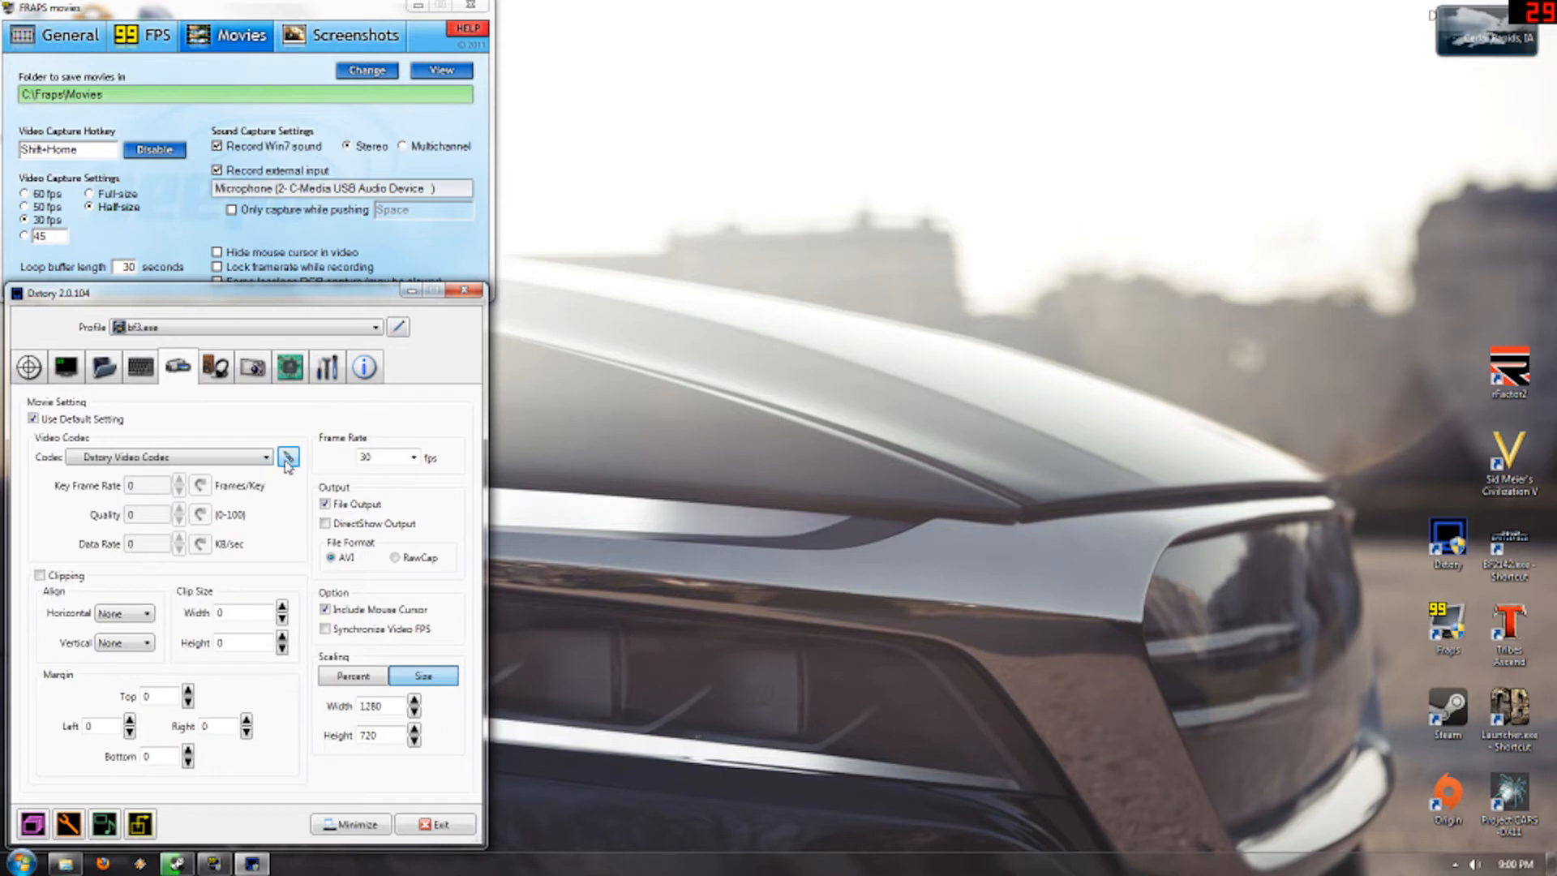
pyautogui.click(287, 459)
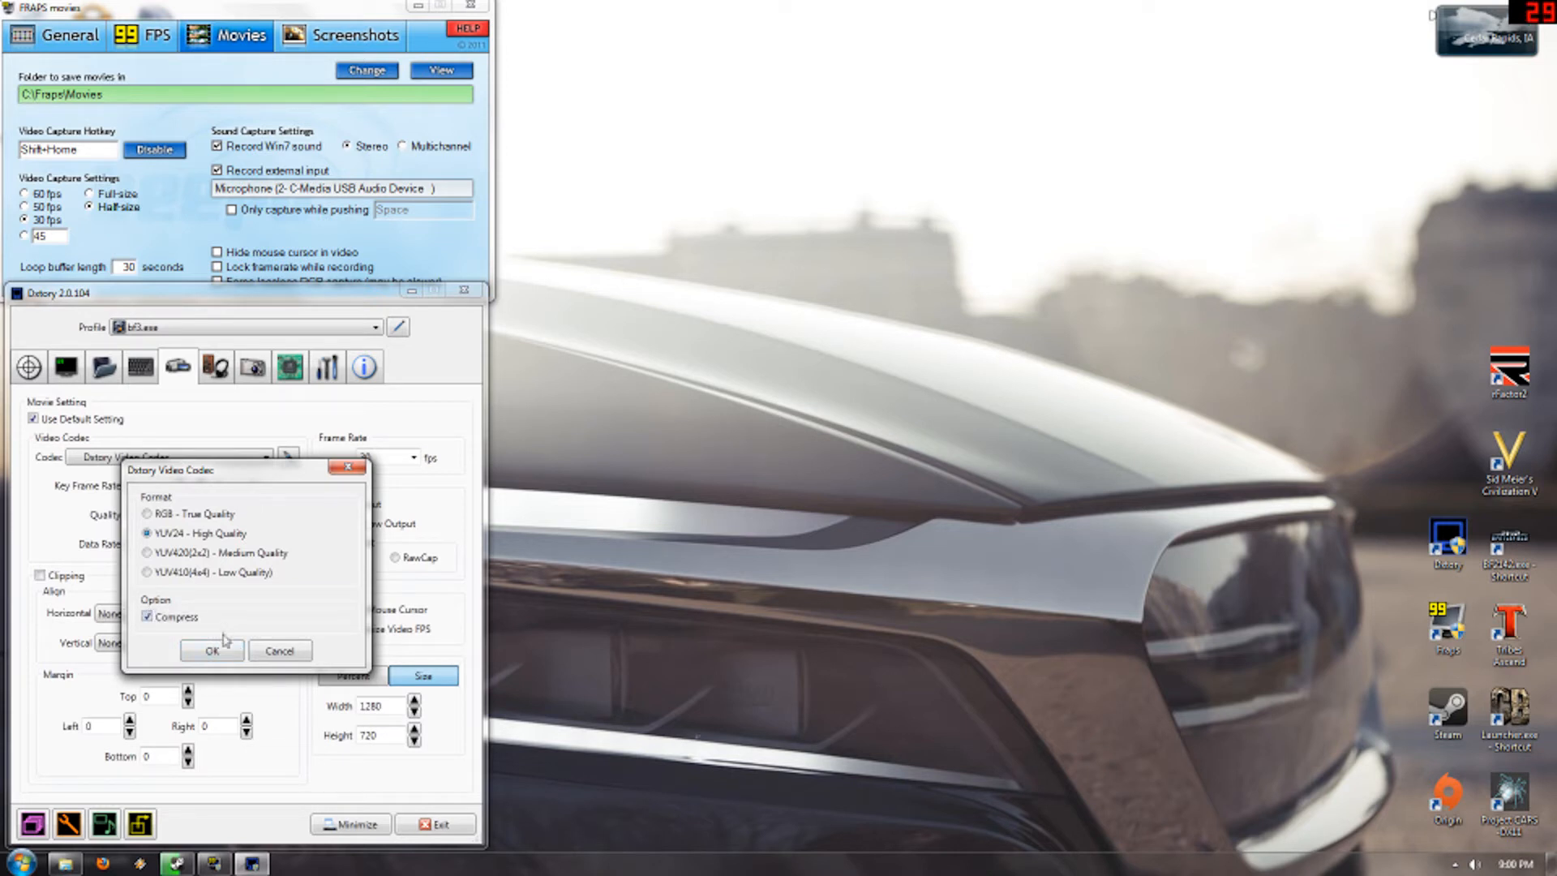
pyautogui.click(237, 654)
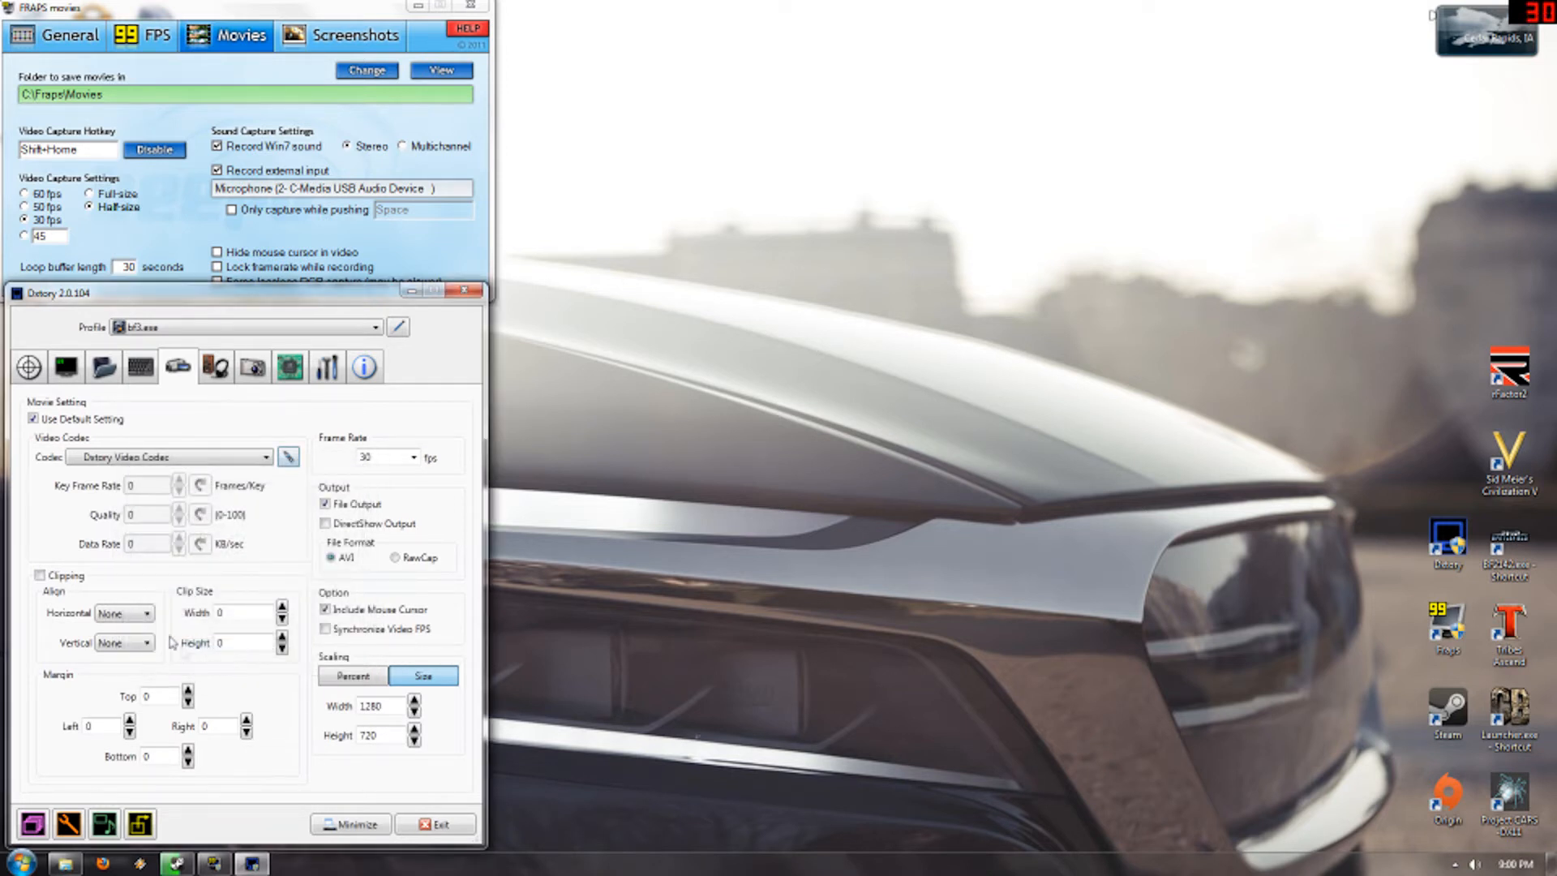
# Set the video codec to Lagarith Lossless Codec and accept its options with multithreading and RGB (Default) mode.
pyautogui.click(194, 461)
pyautogui.click(158, 569)
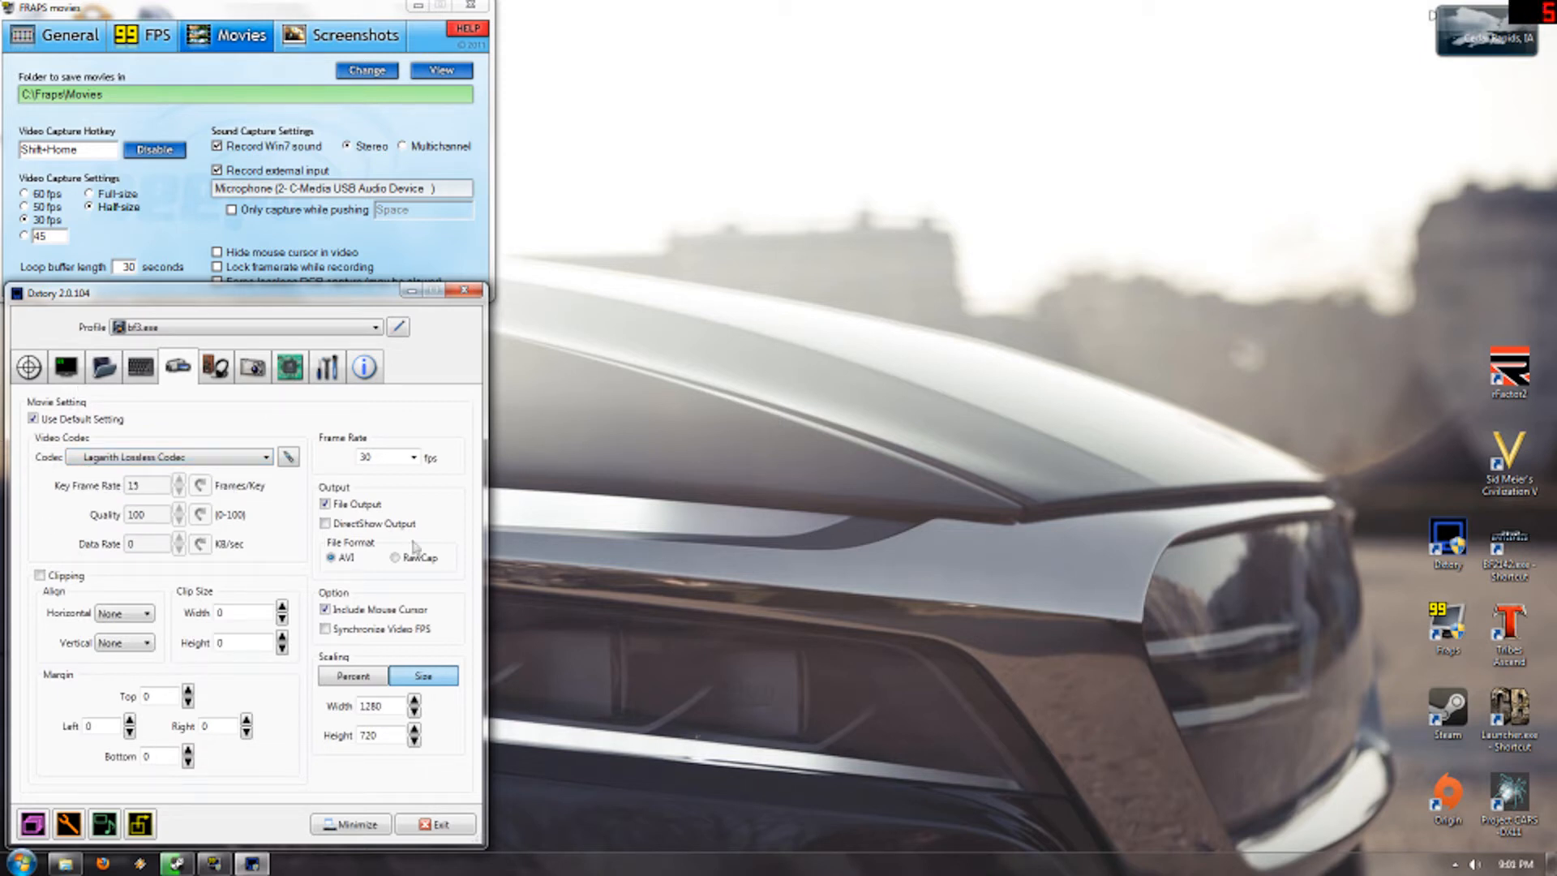
pyautogui.click(289, 459)
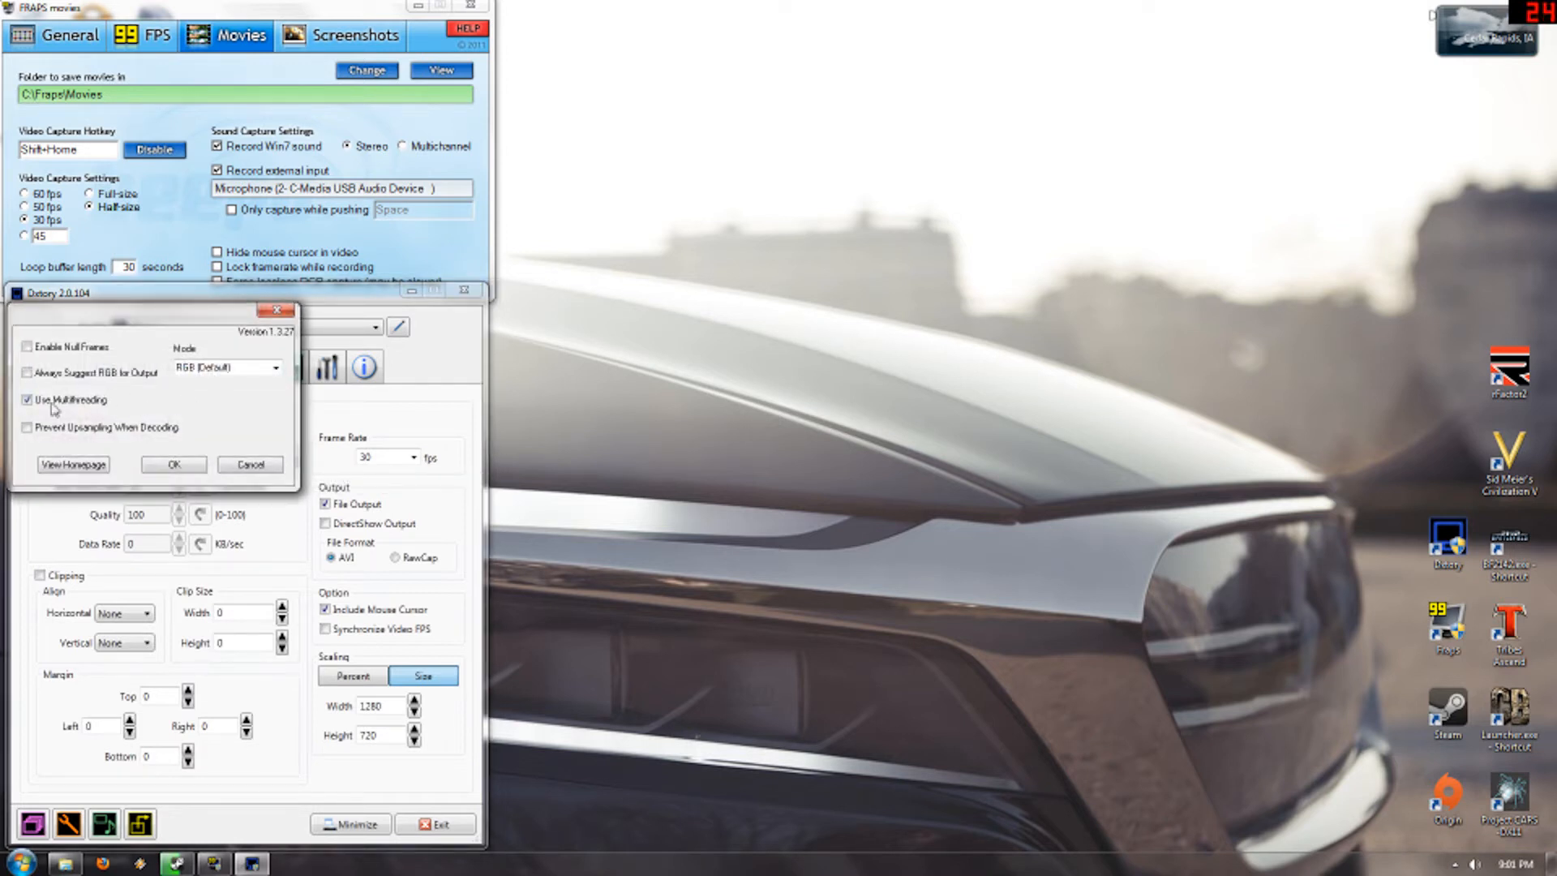
pyautogui.moveTo(57, 409)
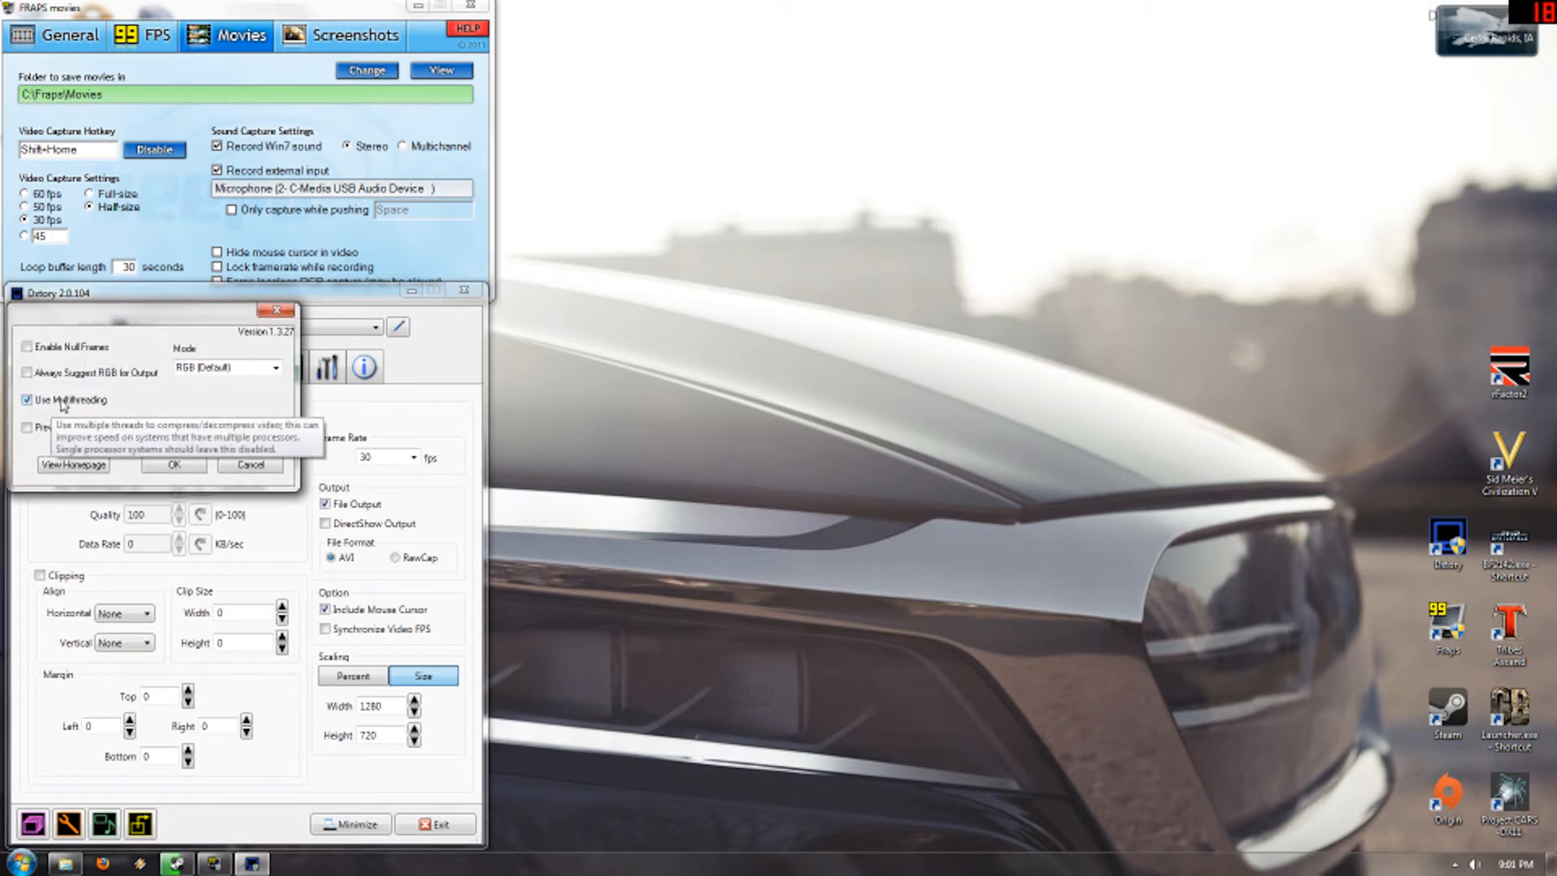
pyautogui.moveTo(176, 367); pyautogui.dragTo(231, 368)
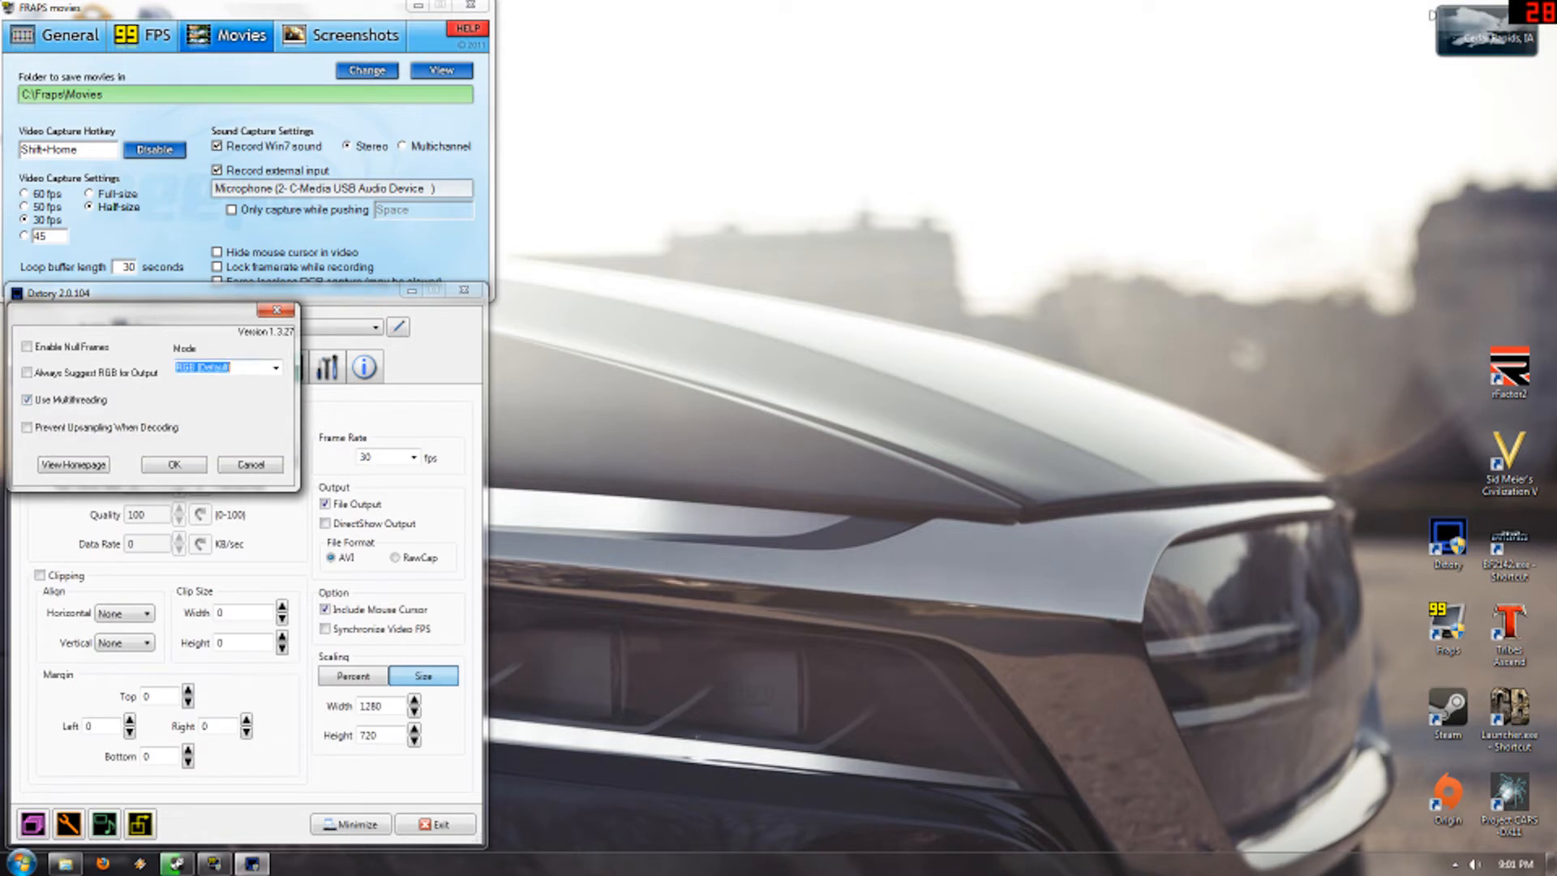
pyautogui.click(276, 369)
pyautogui.click(276, 370)
pyautogui.click(175, 467)
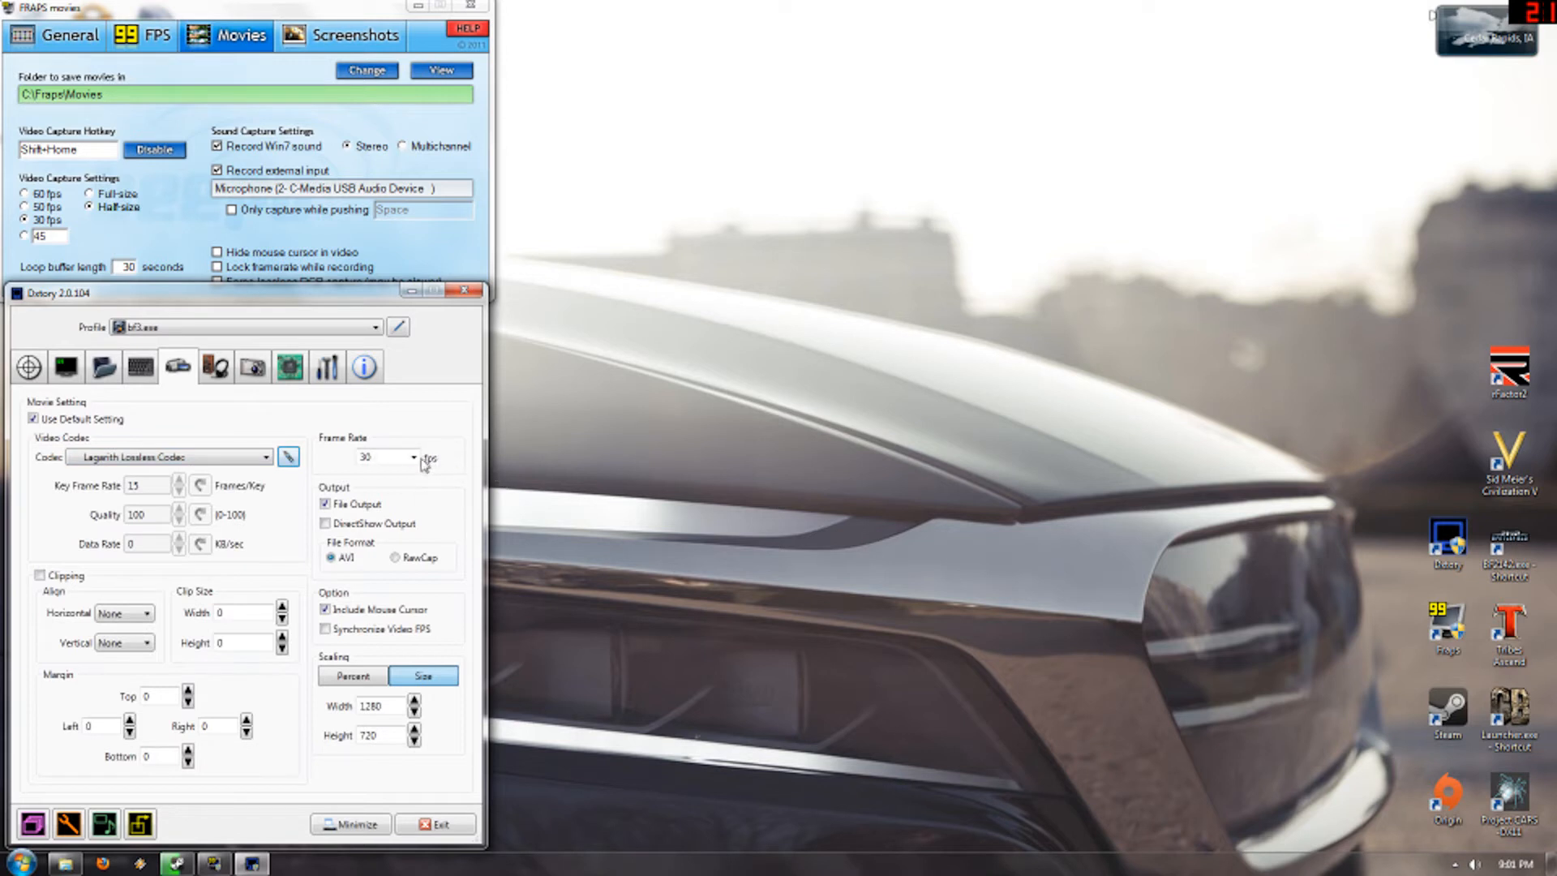
# Review the profile list, the overlay status options and the movie frame rate for bf3.exe.
pyautogui.click(379, 468)
pyautogui.click(164, 328)
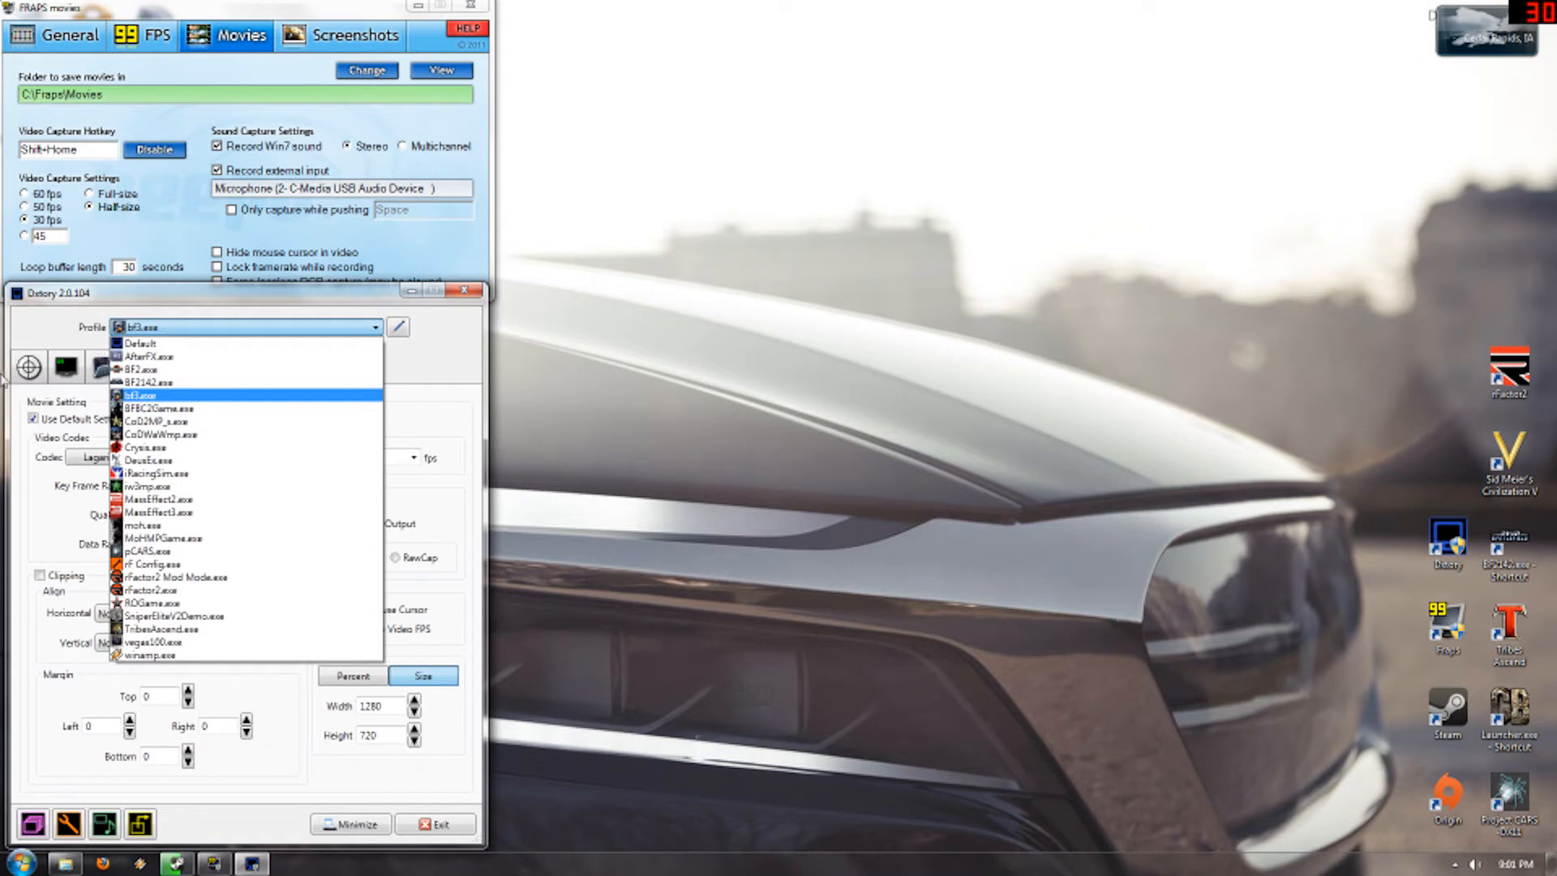
pyautogui.click(36, 338)
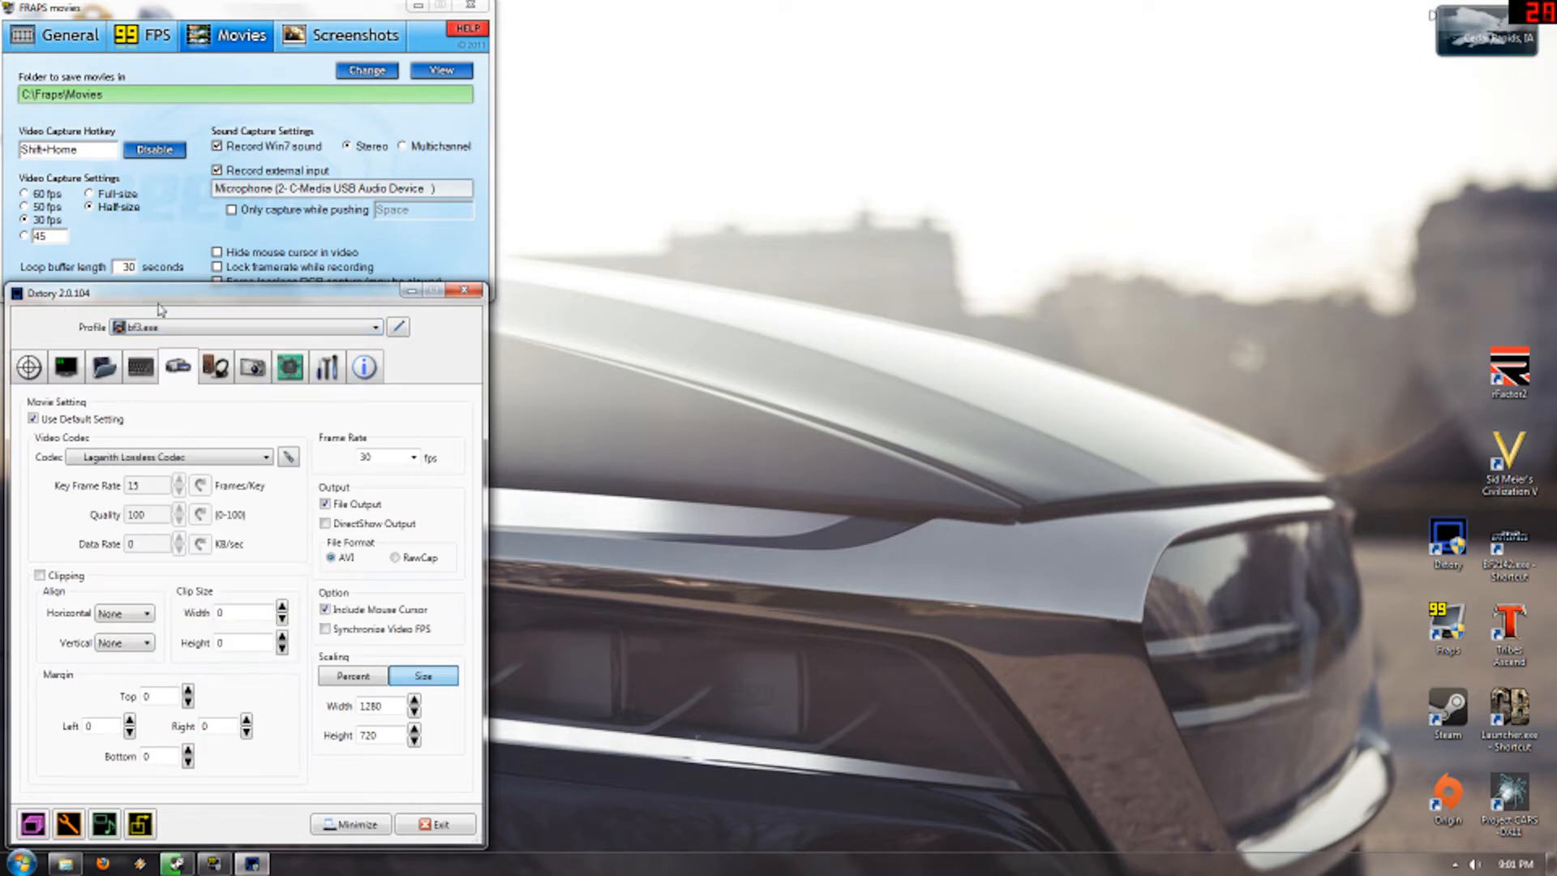
pyautogui.click(69, 371)
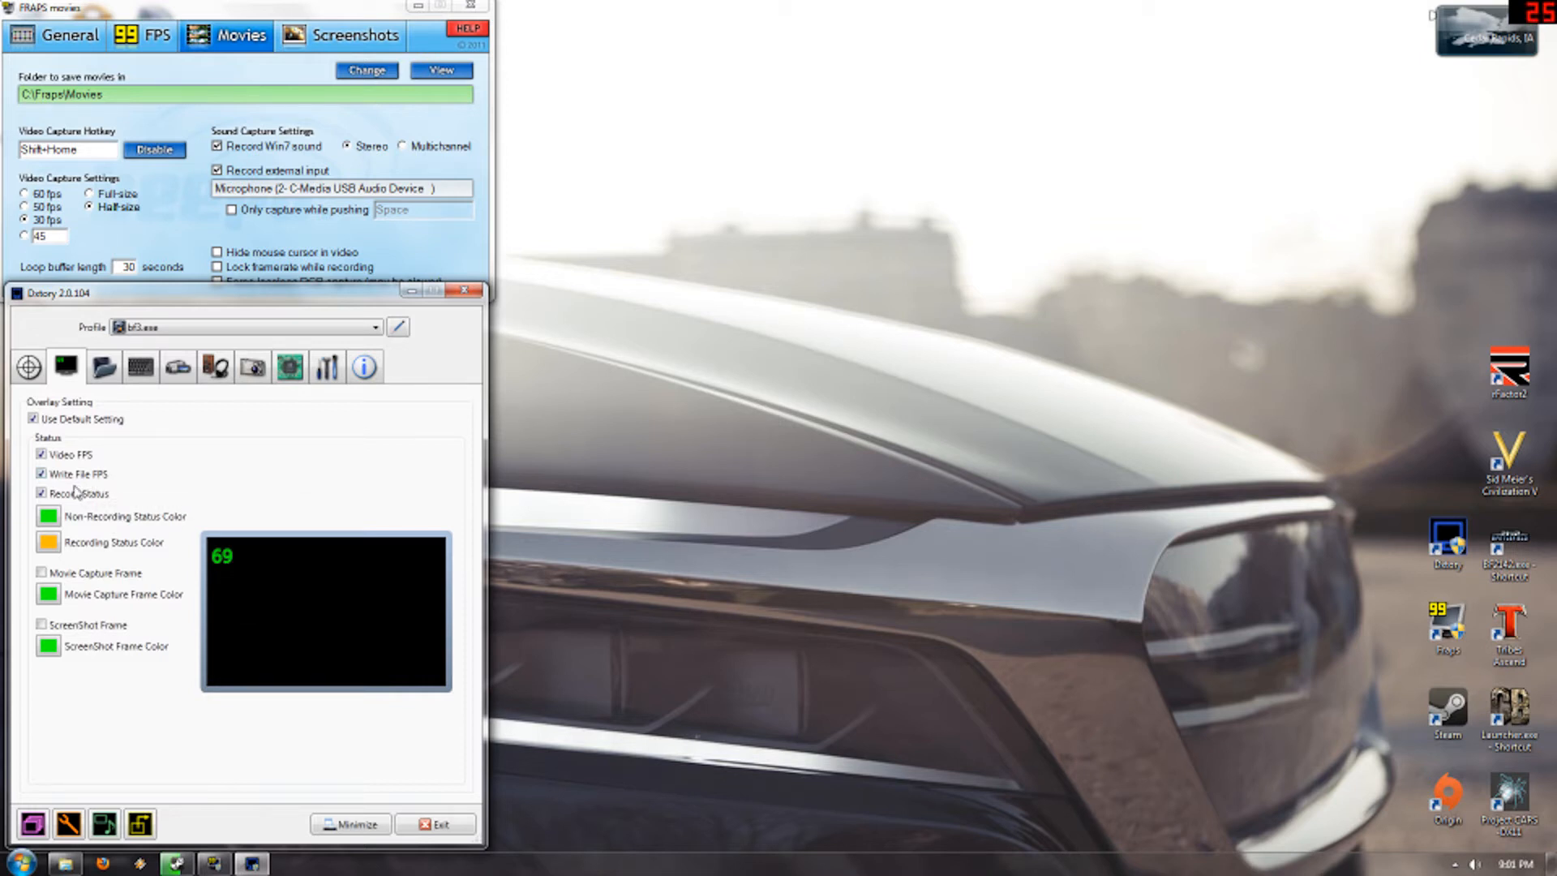
pyautogui.click(178, 367)
pyautogui.doubleClick(366, 457)
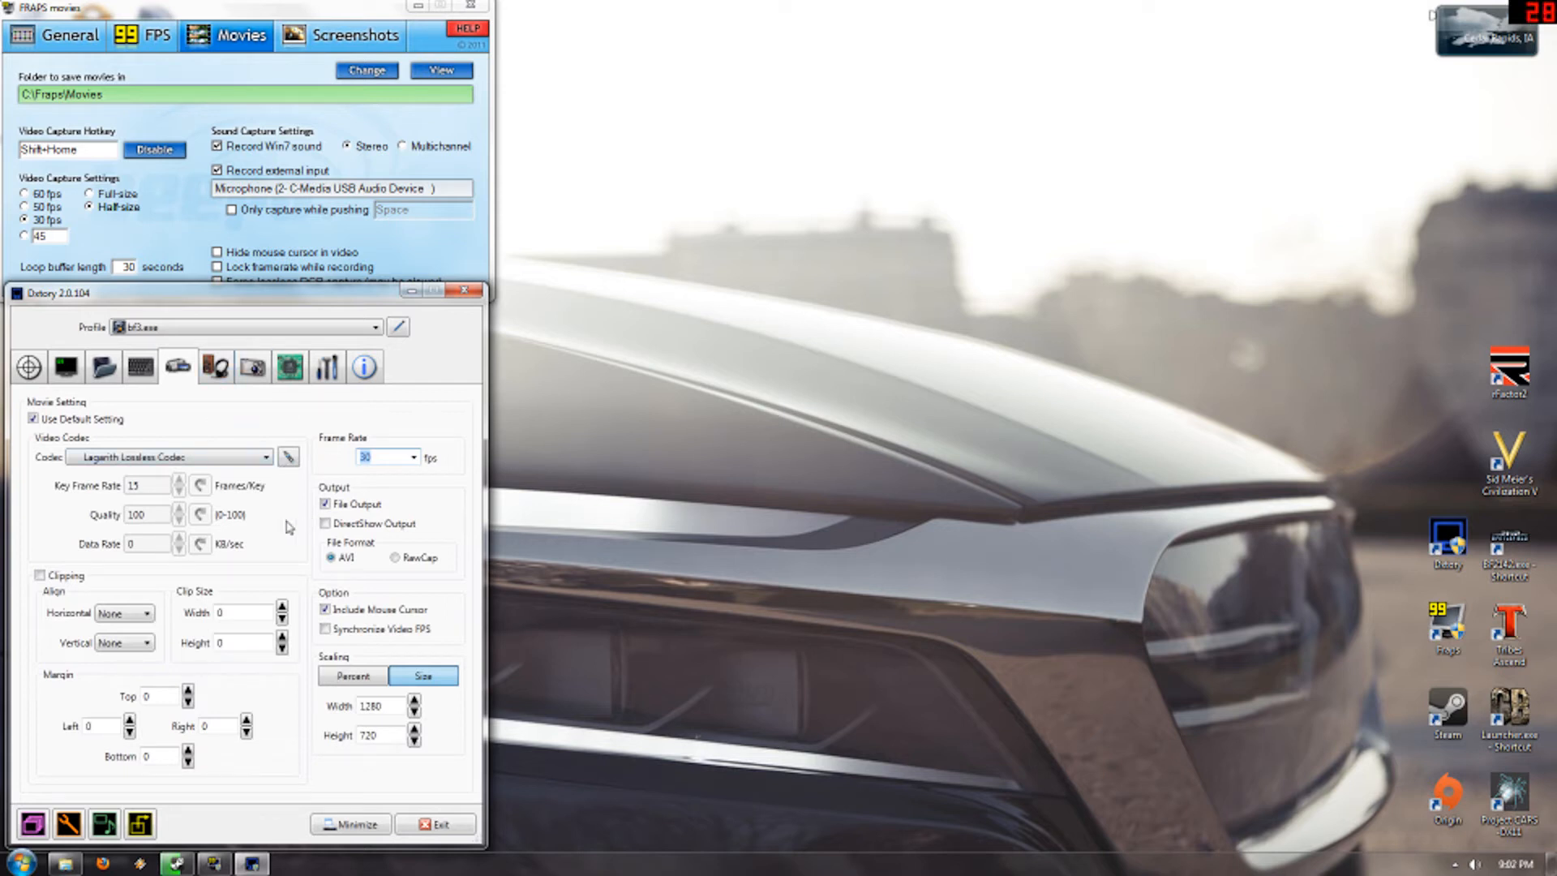
# Try percentage scaling of the video at 50% and return to scaling by size at 1280 by 720.
pyautogui.click(337, 678)
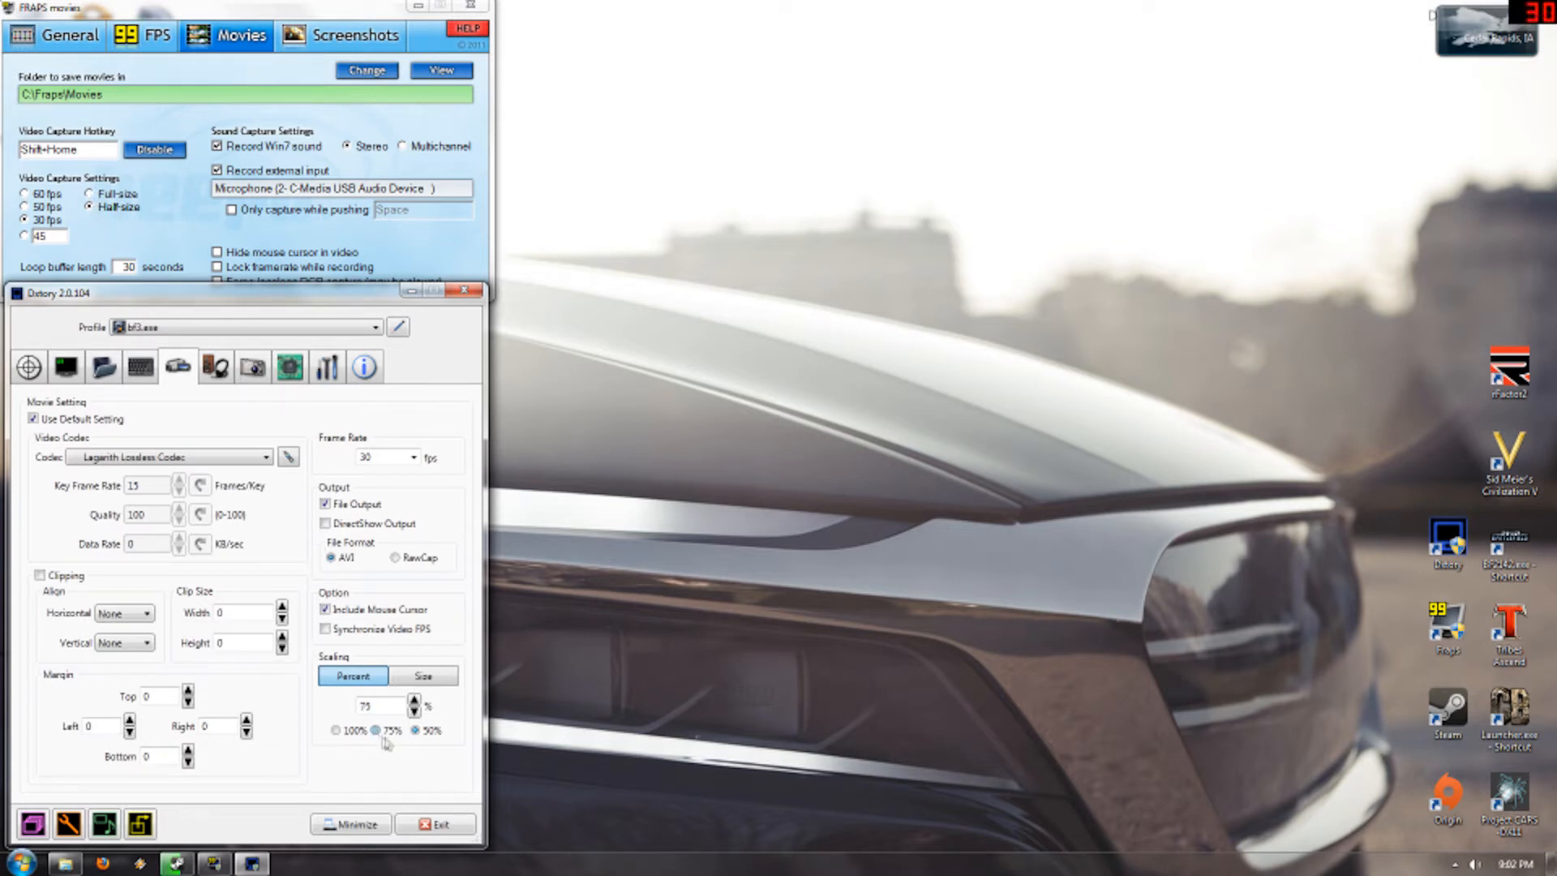
pyautogui.click(415, 701)
pyautogui.click(414, 701)
pyautogui.click(415, 702)
pyautogui.click(415, 730)
pyautogui.click(403, 677)
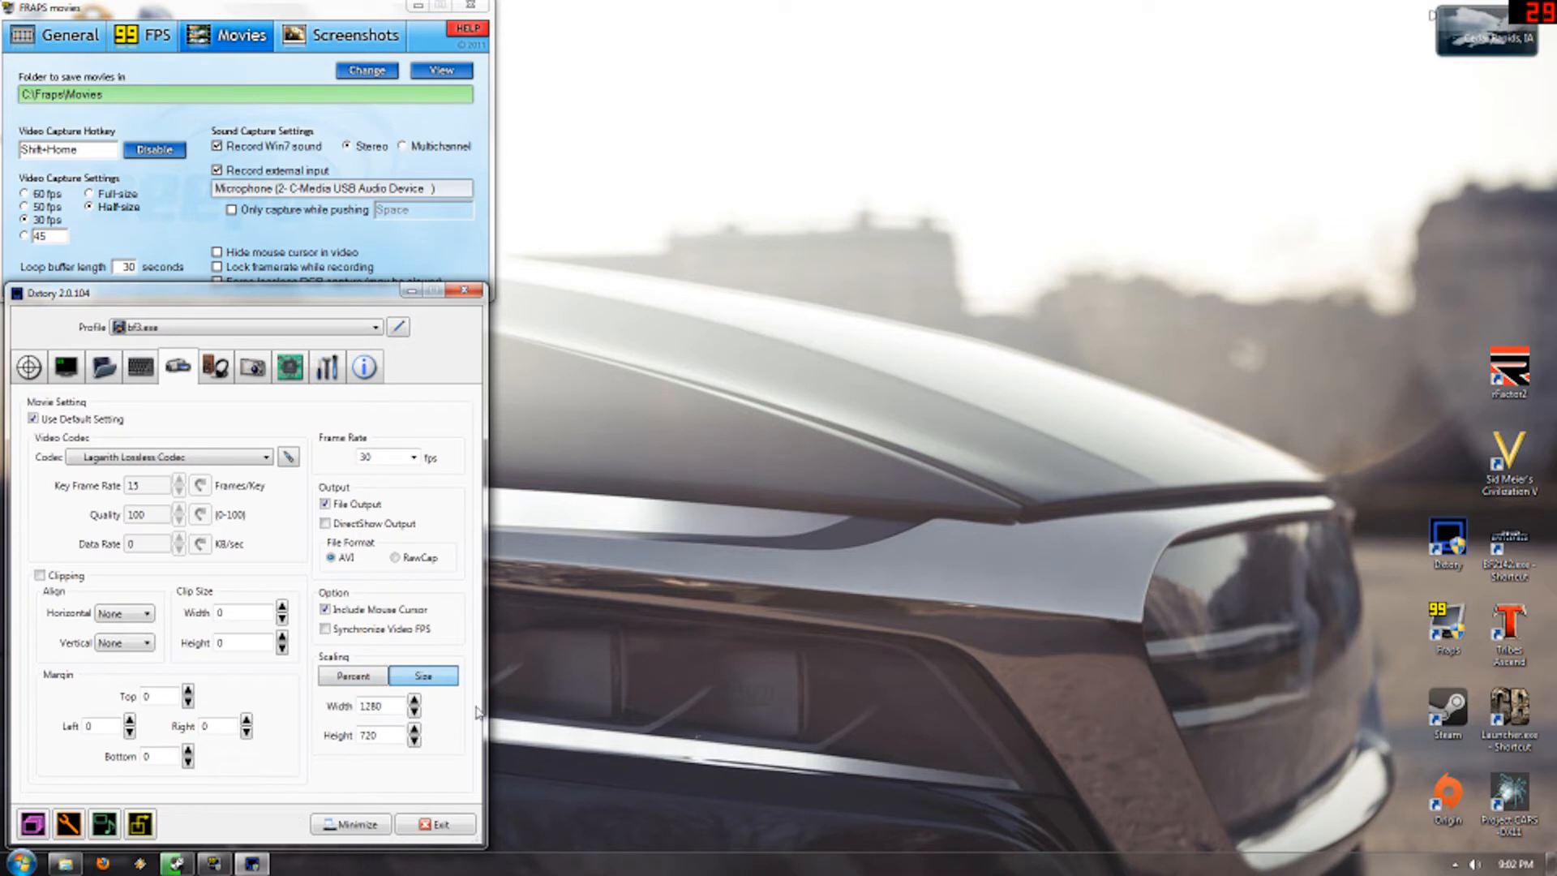
pyautogui.press('Tab')
# Open the audio settings and review both audio tracks and the device choices for the microphone track.
pyautogui.click(222, 370)
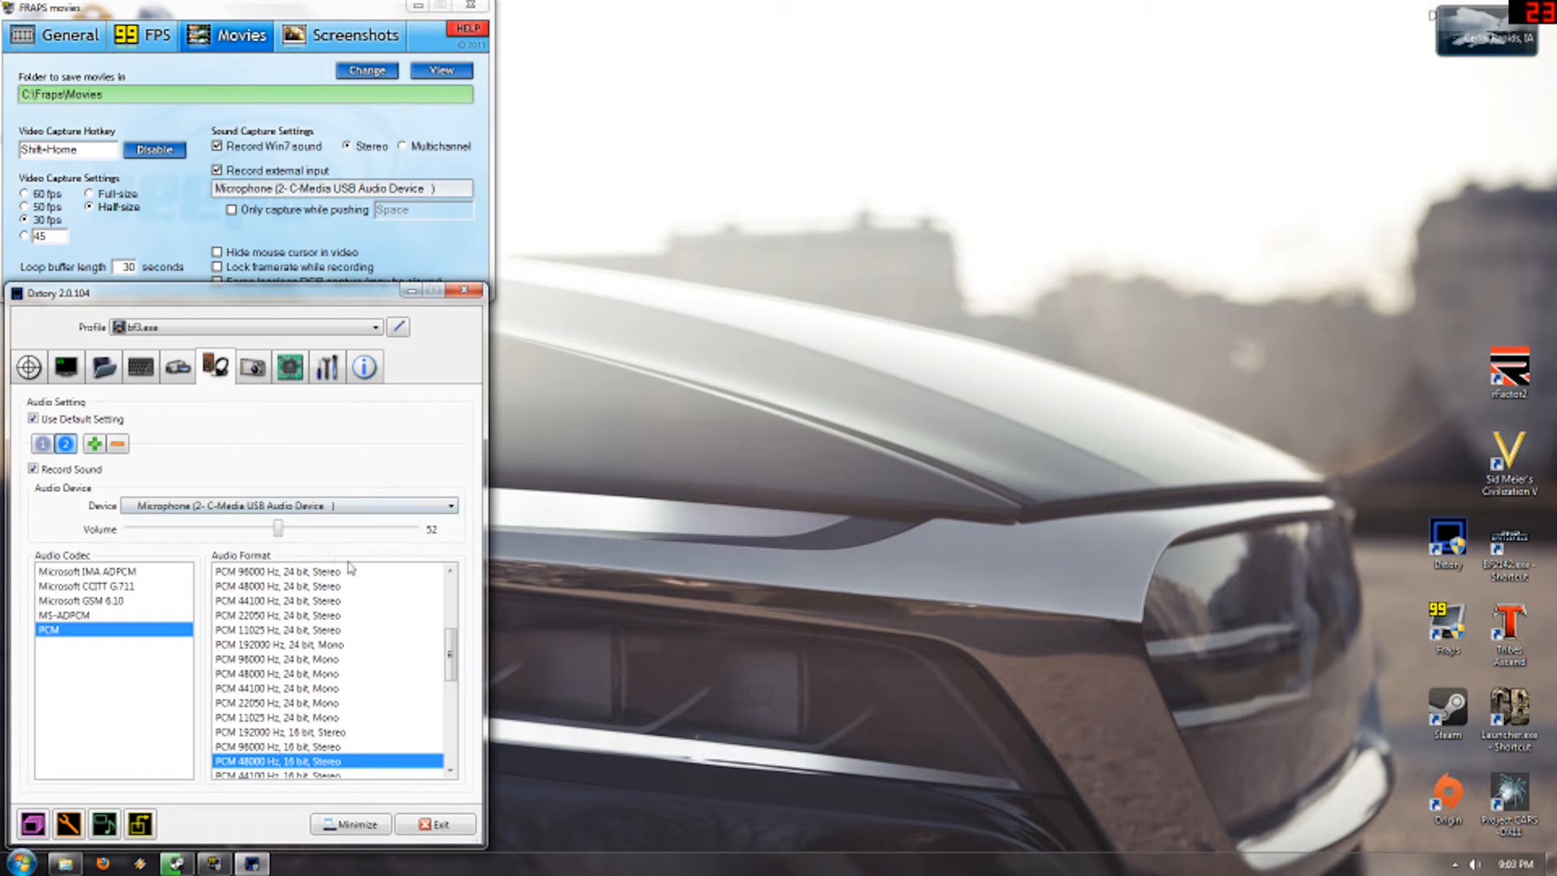
pyautogui.click(39, 447)
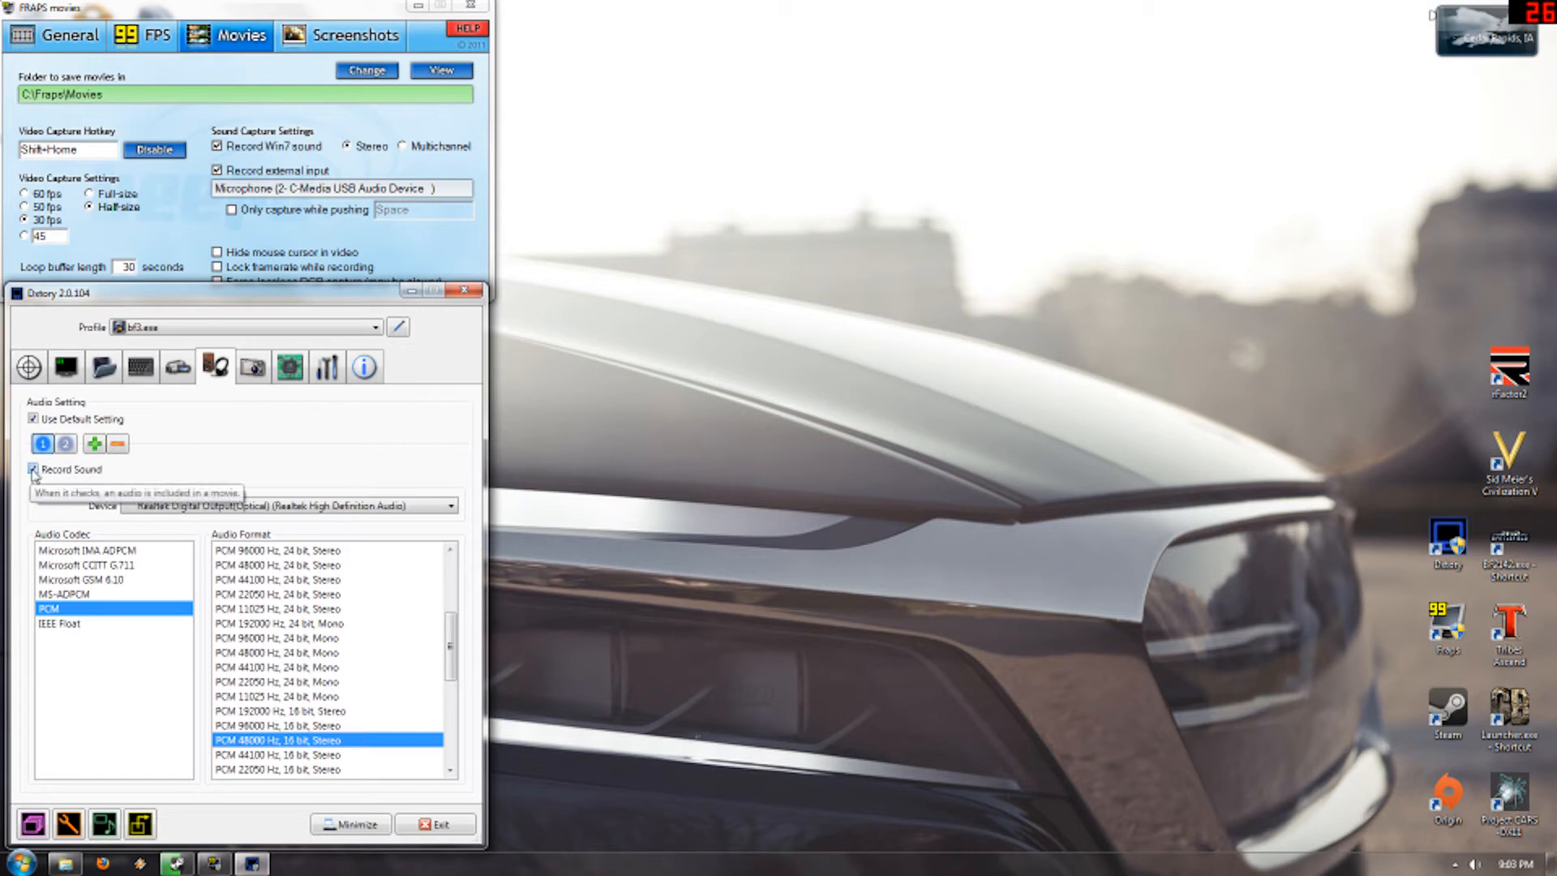
pyautogui.click(66, 447)
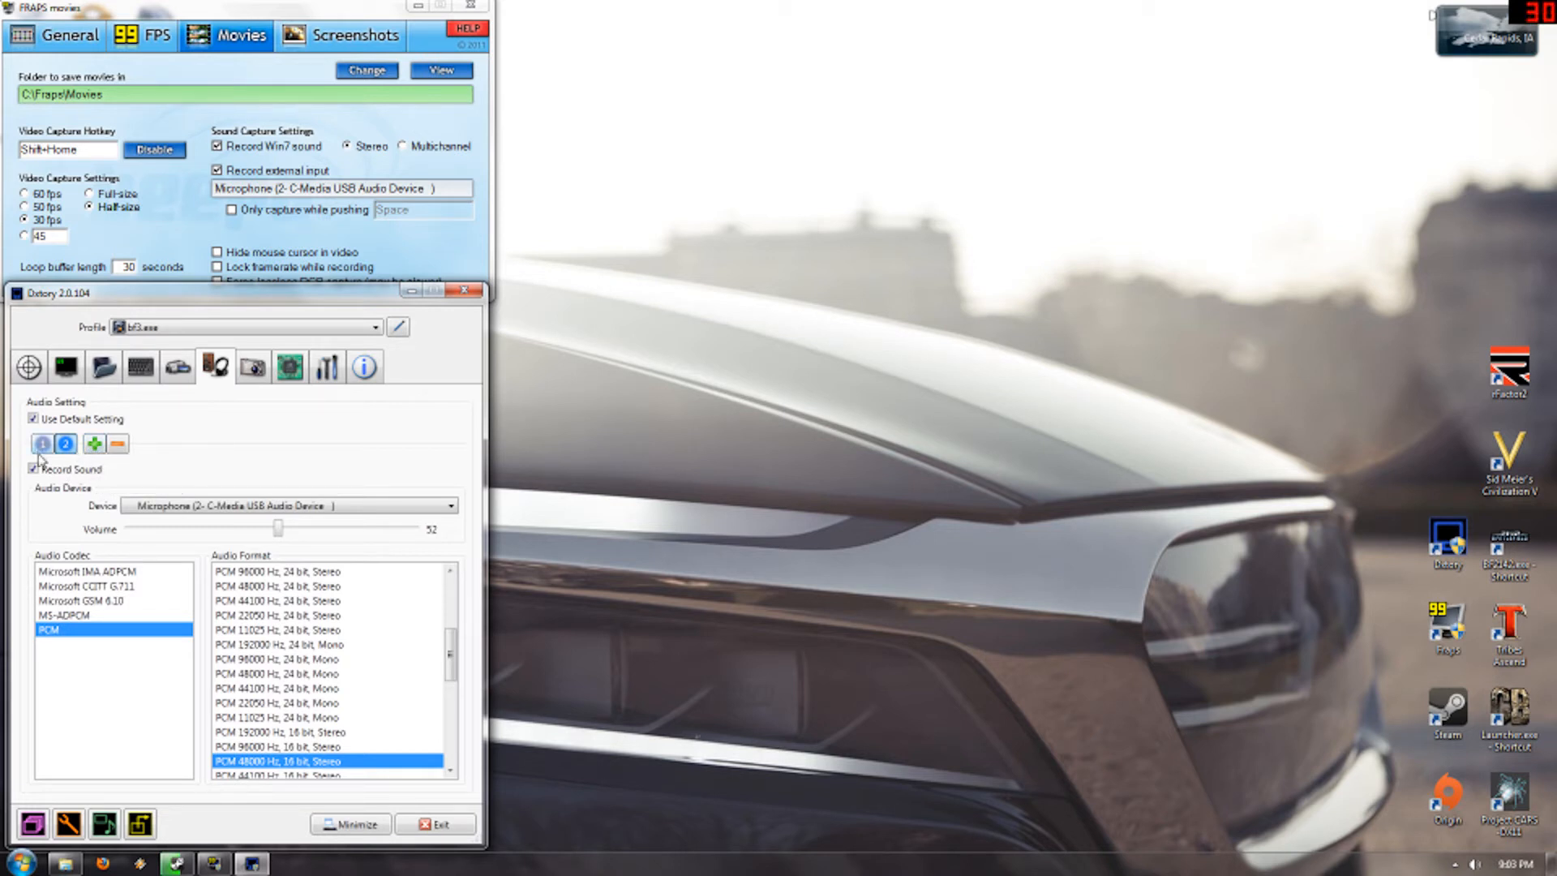
pyautogui.click(131, 508)
pyautogui.click(134, 511)
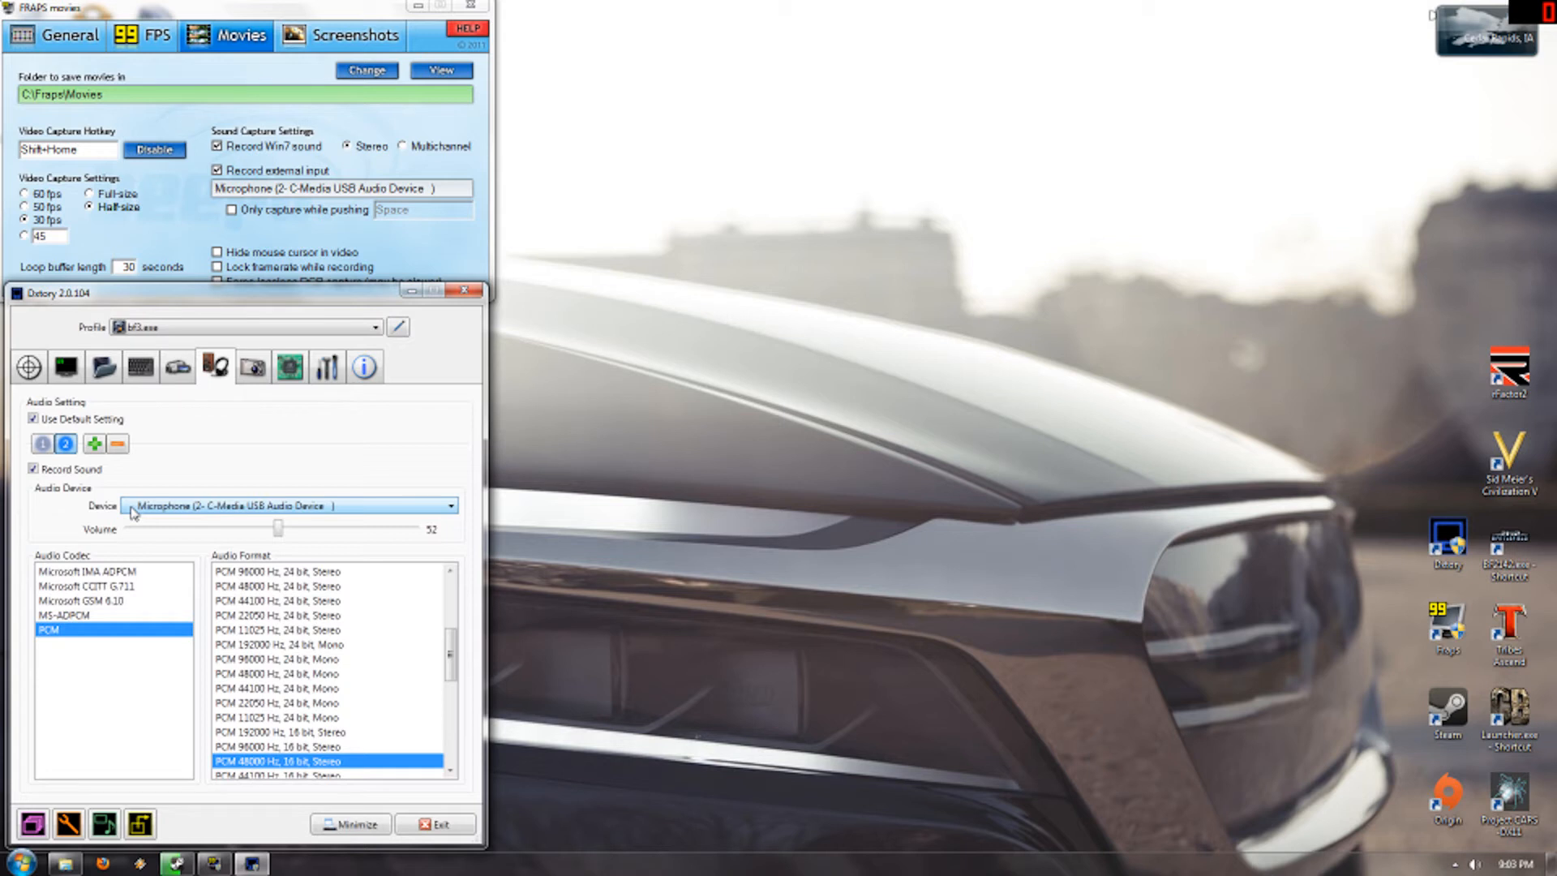
# Review the screenshot, advanced, global and information settings for bf3.exe, including the processing thread choices.
pyautogui.click(252, 369)
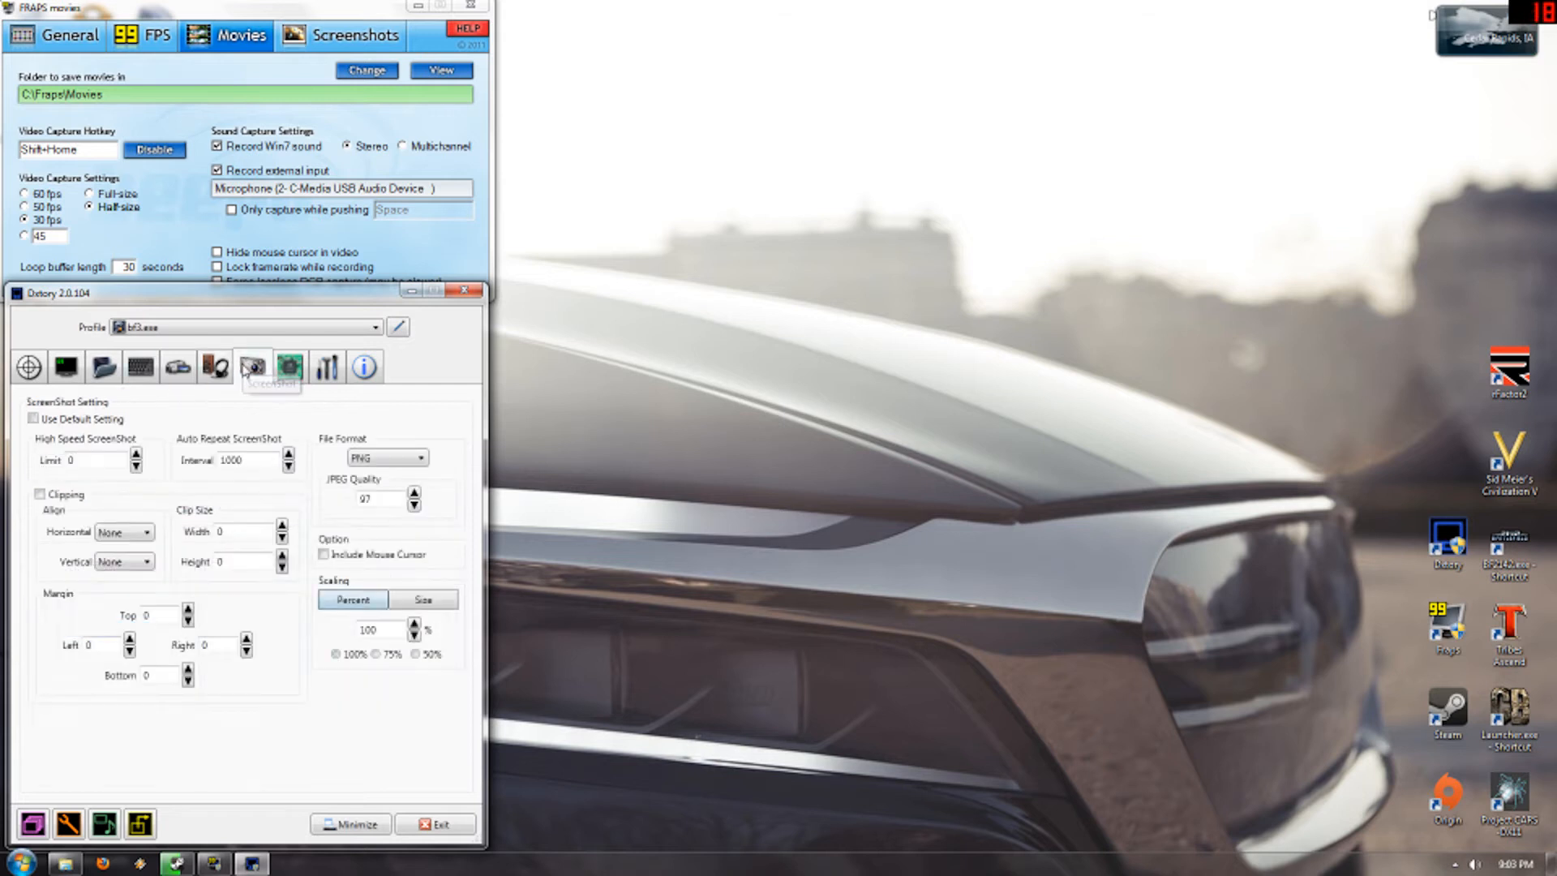
pyautogui.click(289, 367)
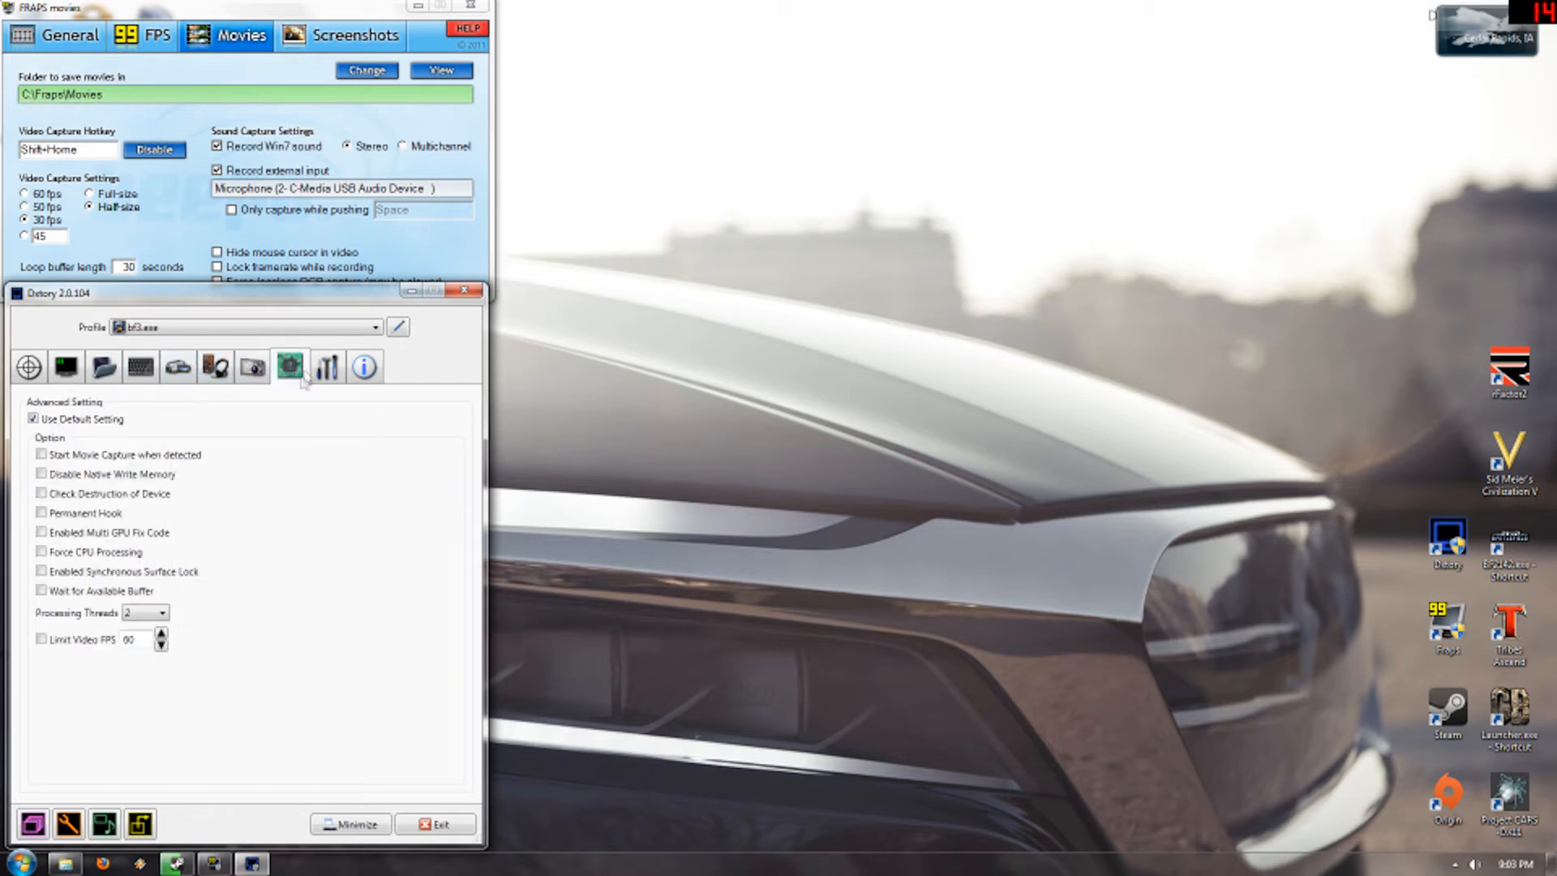
pyautogui.click(125, 616)
pyautogui.click(125, 619)
pyautogui.click(327, 368)
pyautogui.click(364, 368)
pyautogui.click(289, 368)
pyautogui.click(325, 369)
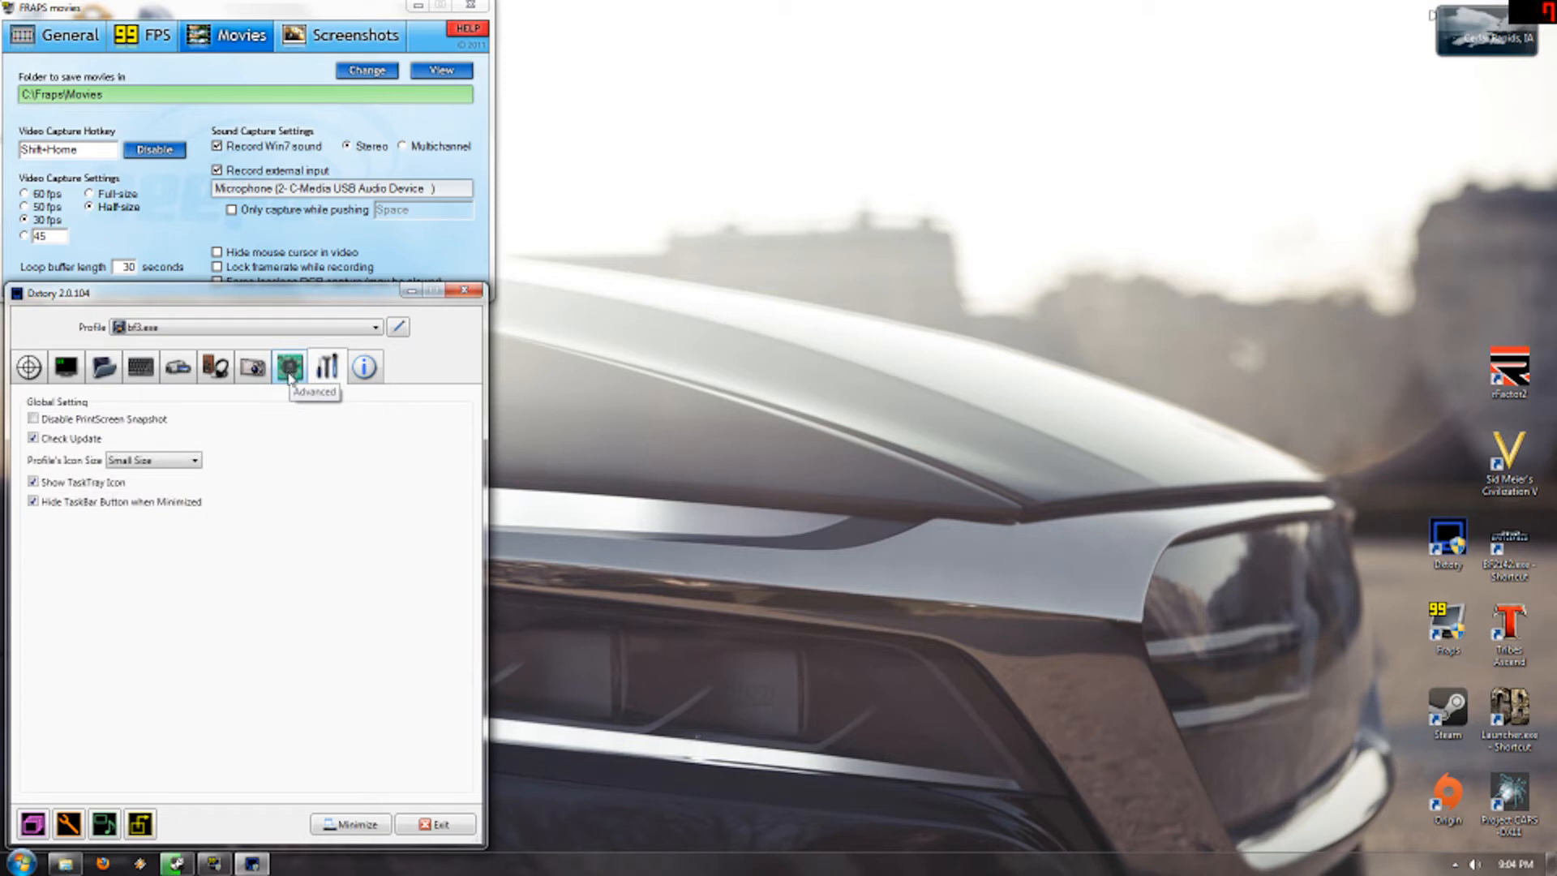
pyautogui.click(290, 374)
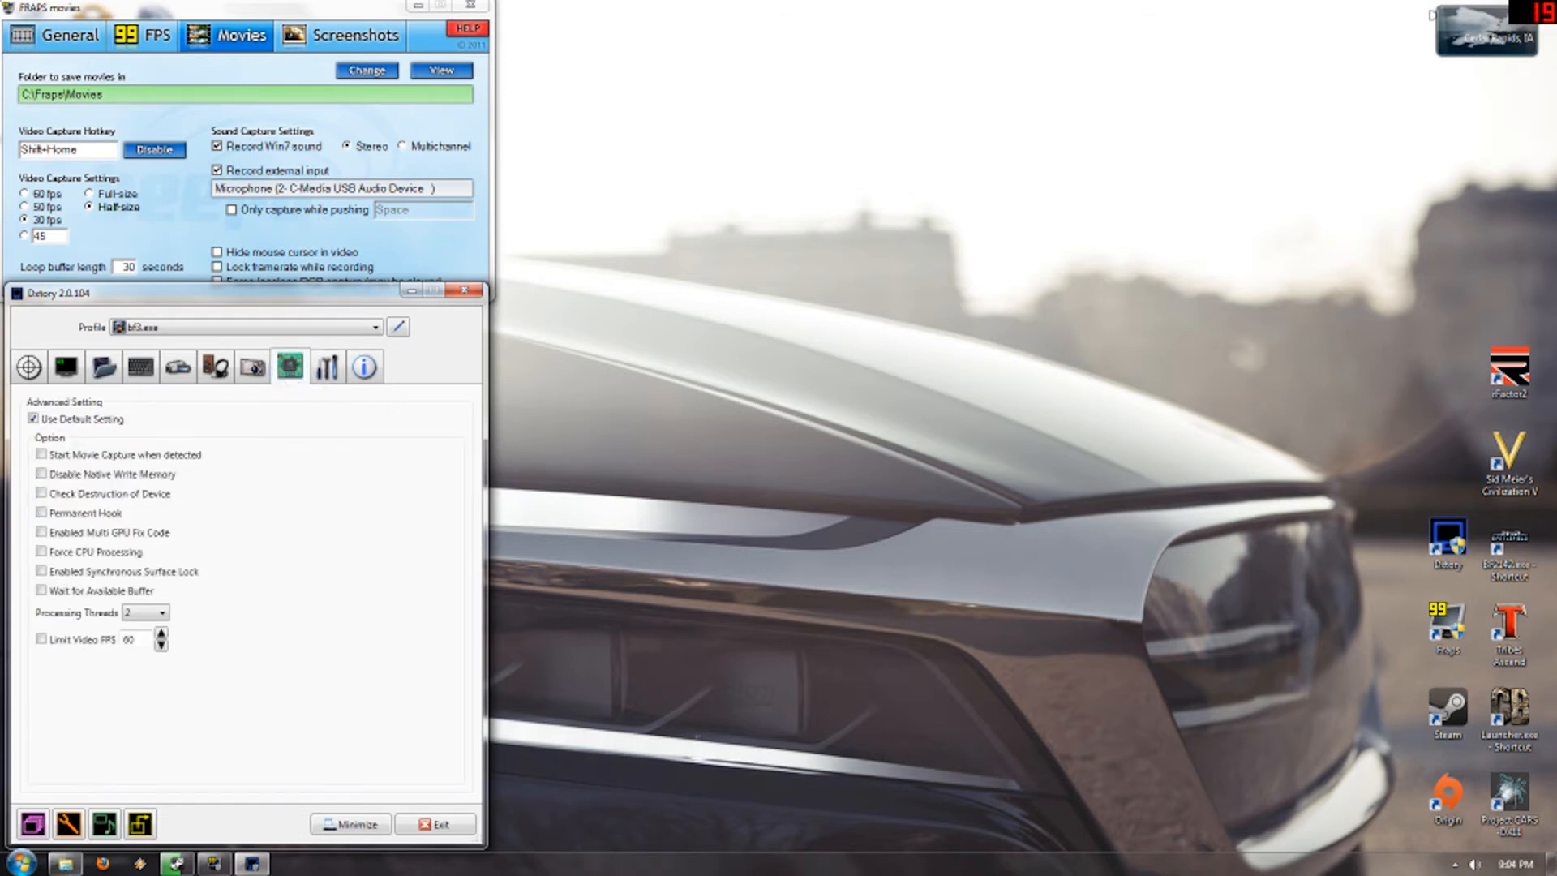
pyautogui.click(65, 864)
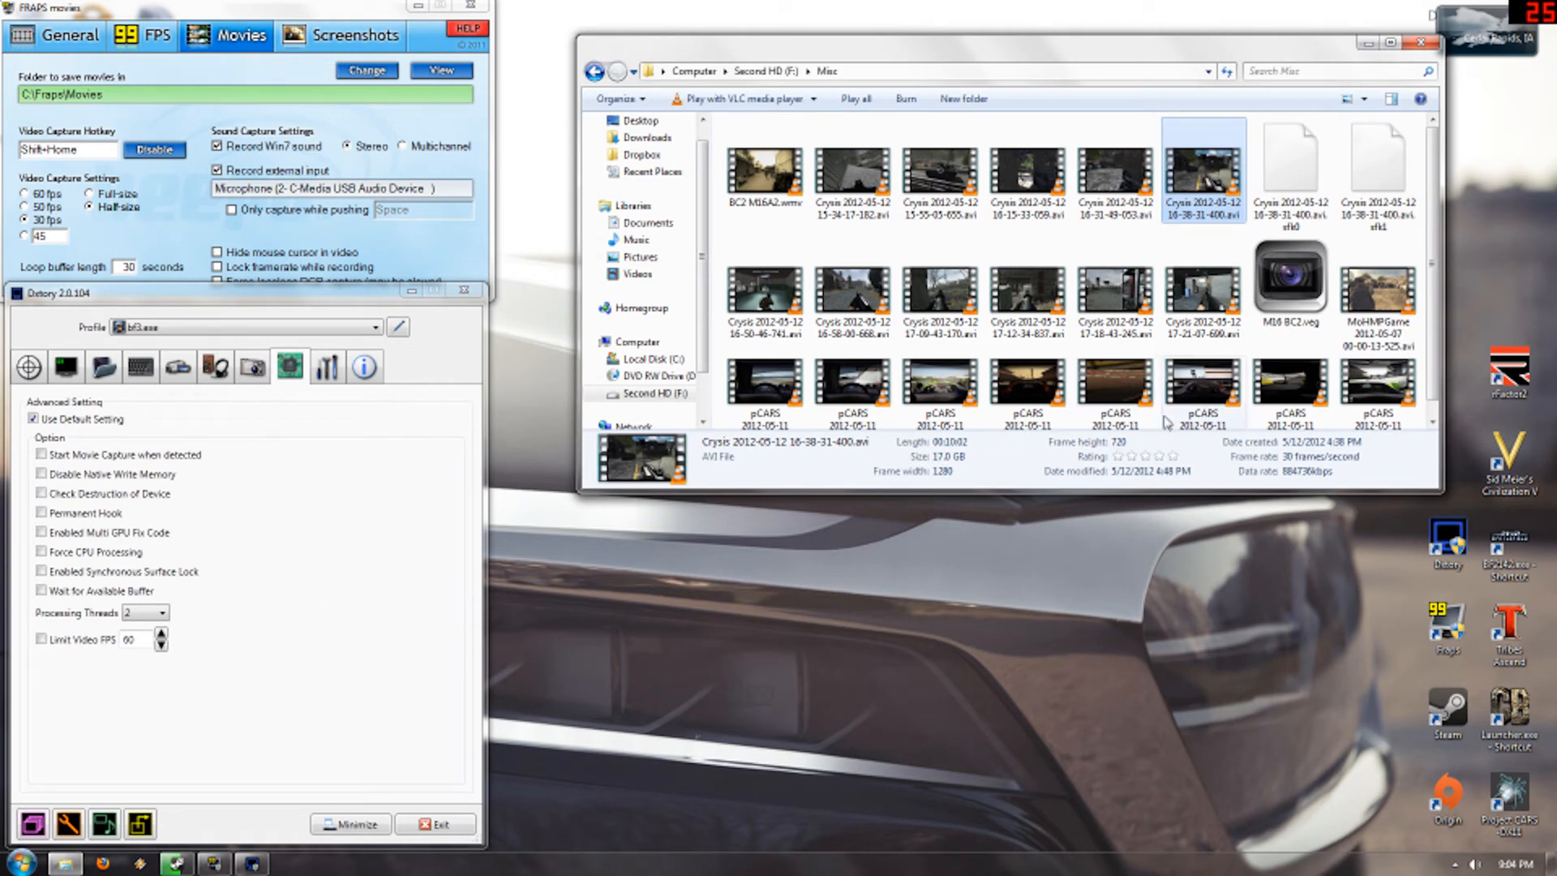
pyautogui.rightClick(1205, 197)
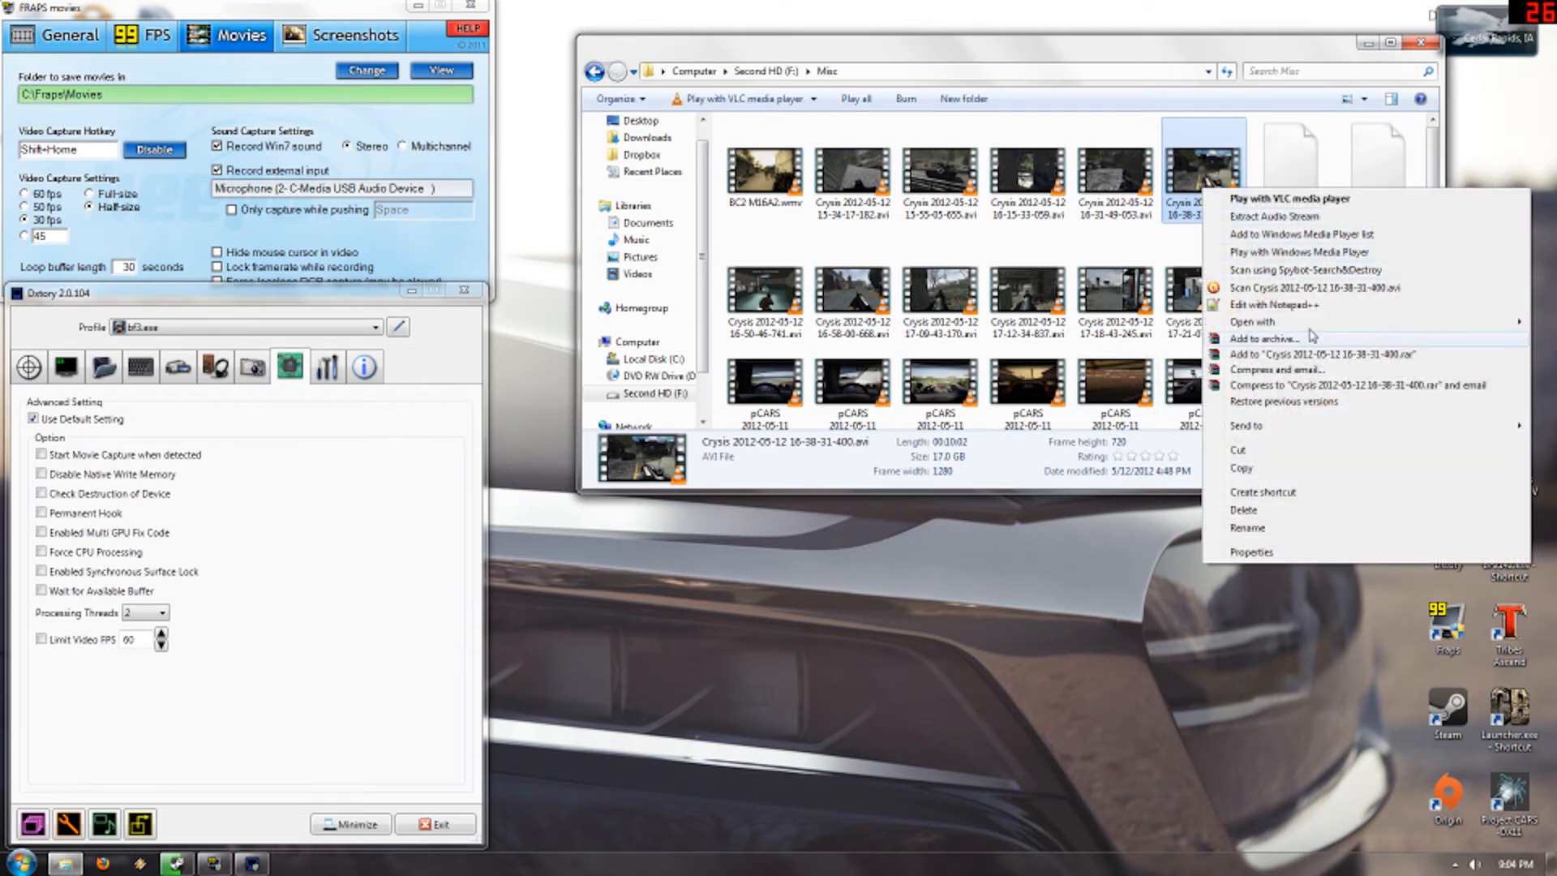
pyautogui.moveTo(1270, 318)
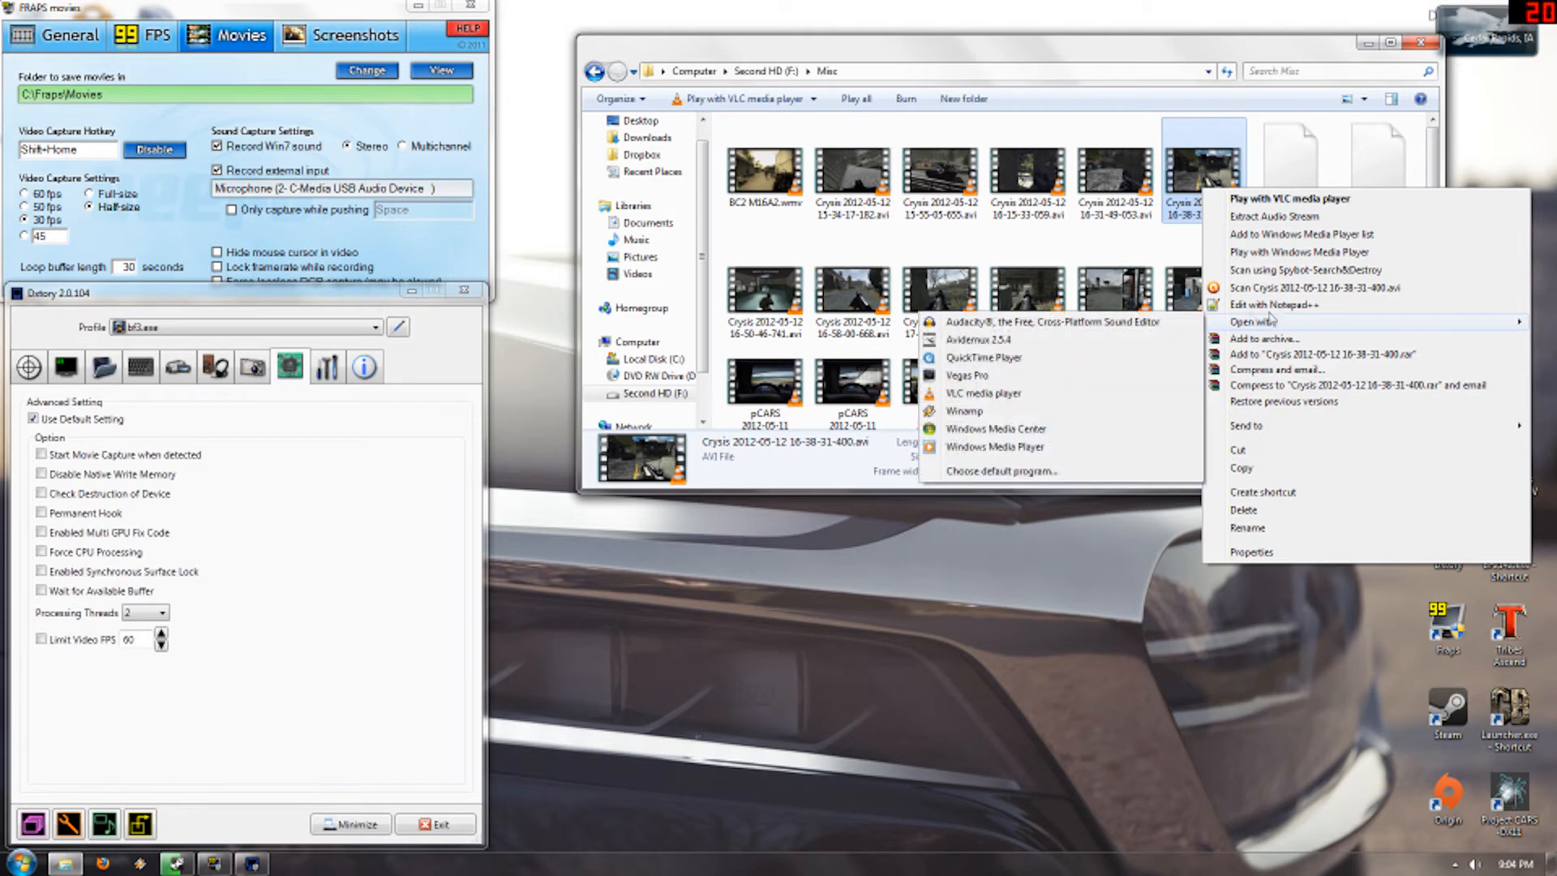
pyautogui.click(1011, 378)
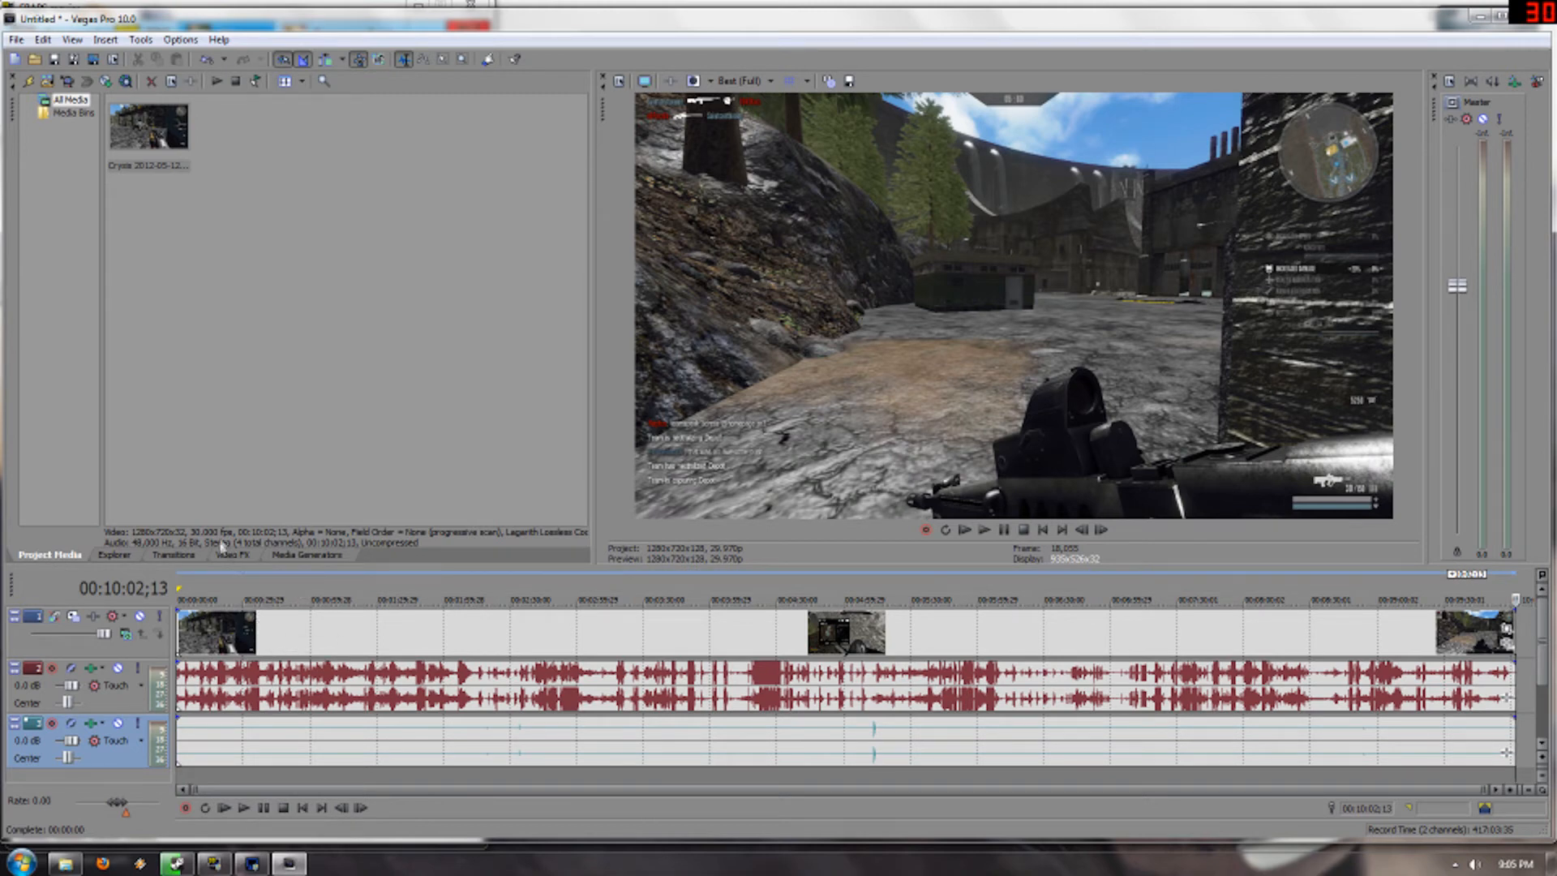
# Scrub the timeline to 00:01:21;09 and disable resampling on the gameplay video event.
pyautogui.click(264, 592)
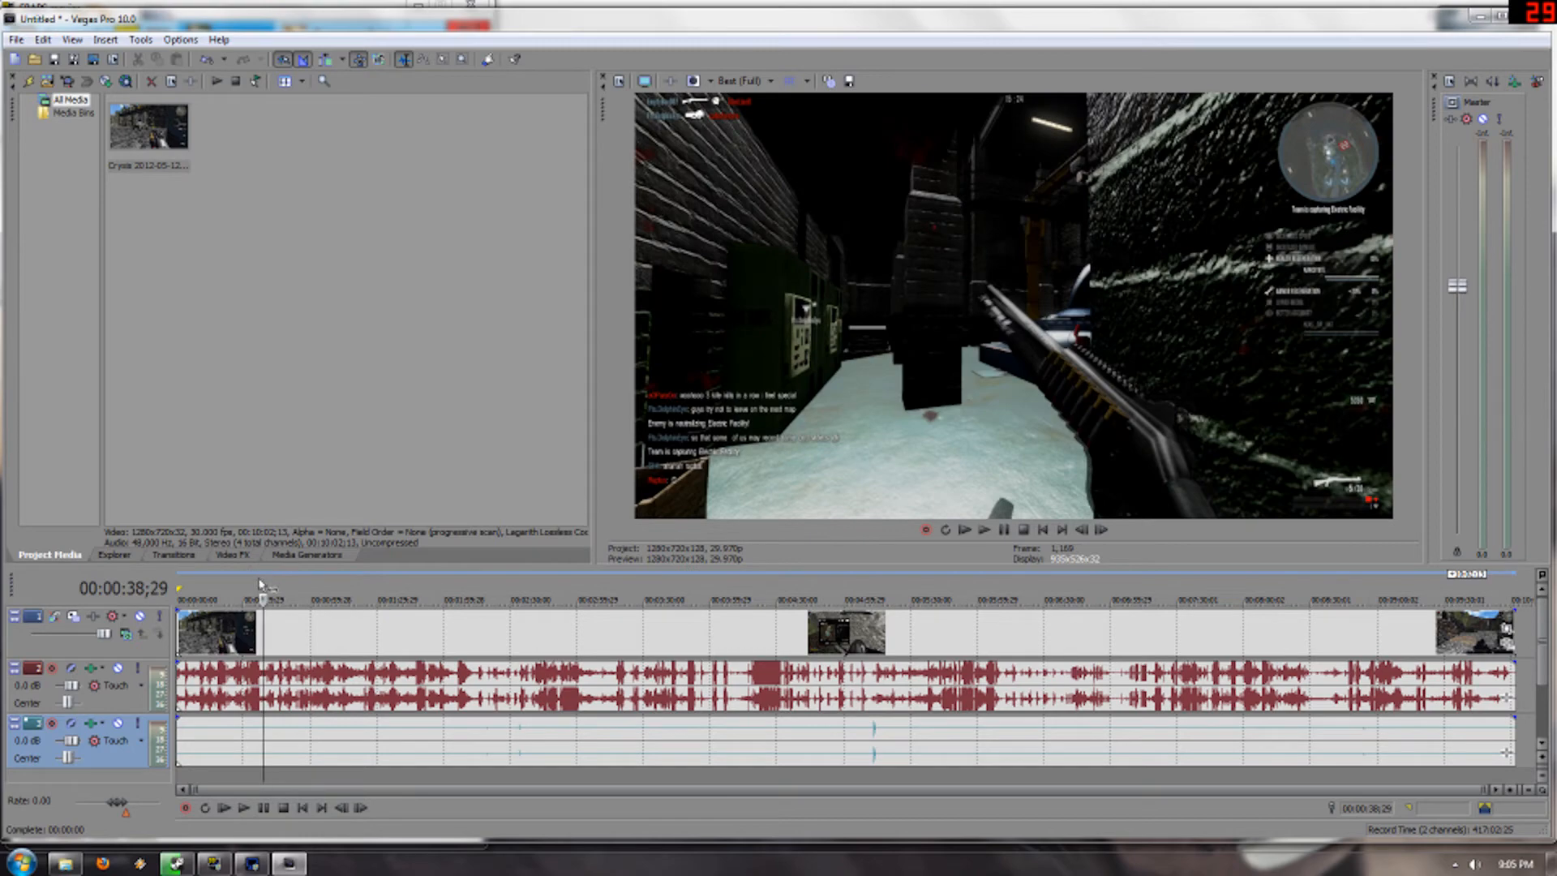
pyautogui.click(271, 641)
pyautogui.moveTo(270, 641); pyautogui.dragTo(357, 625)
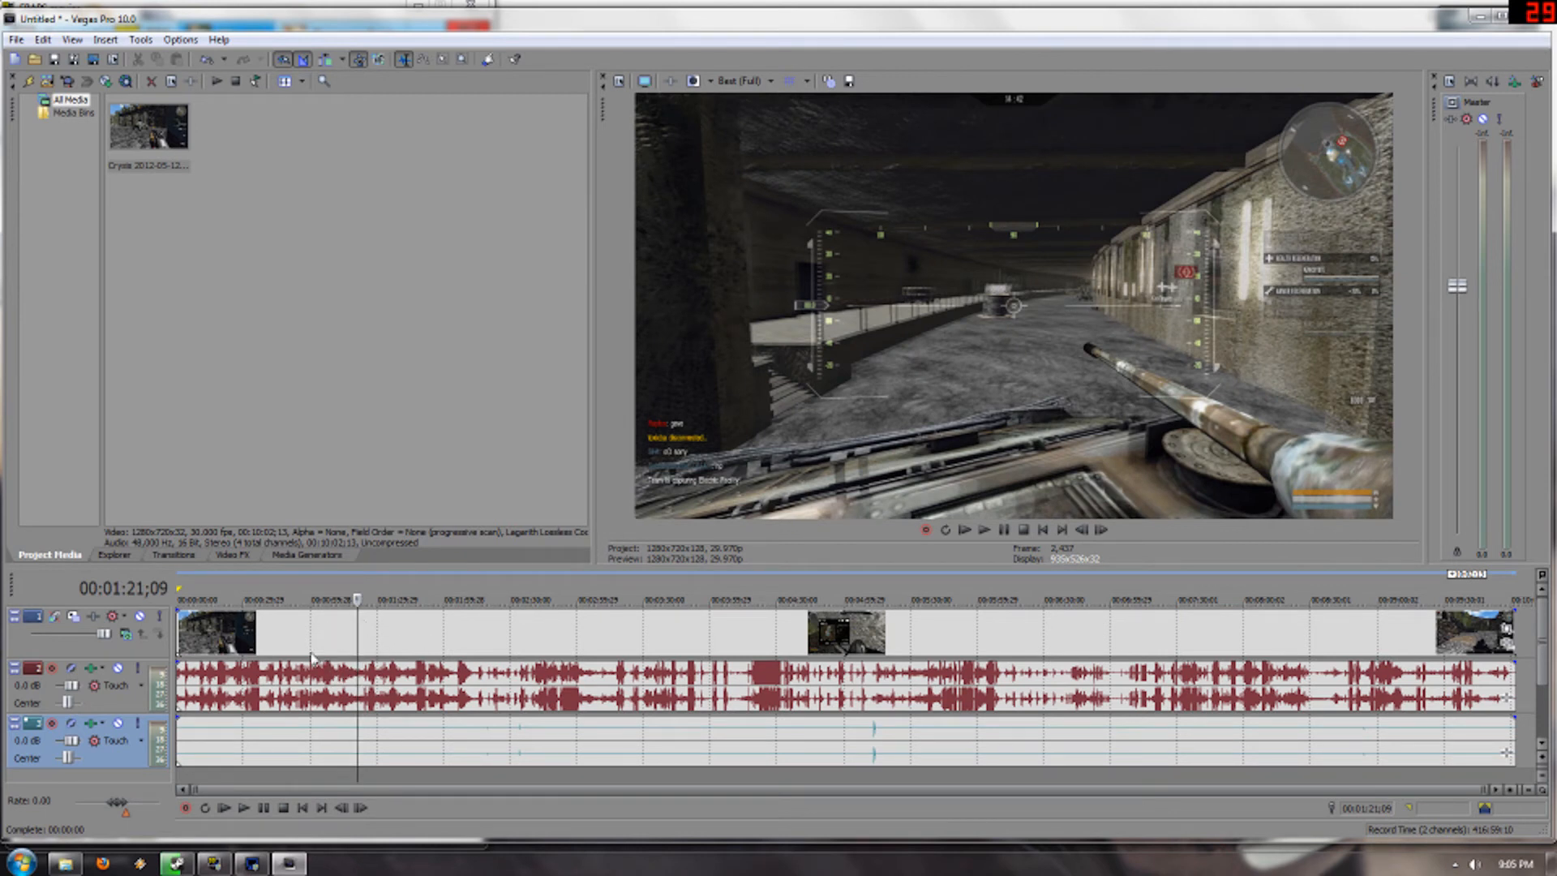
pyautogui.rightClick(420, 631)
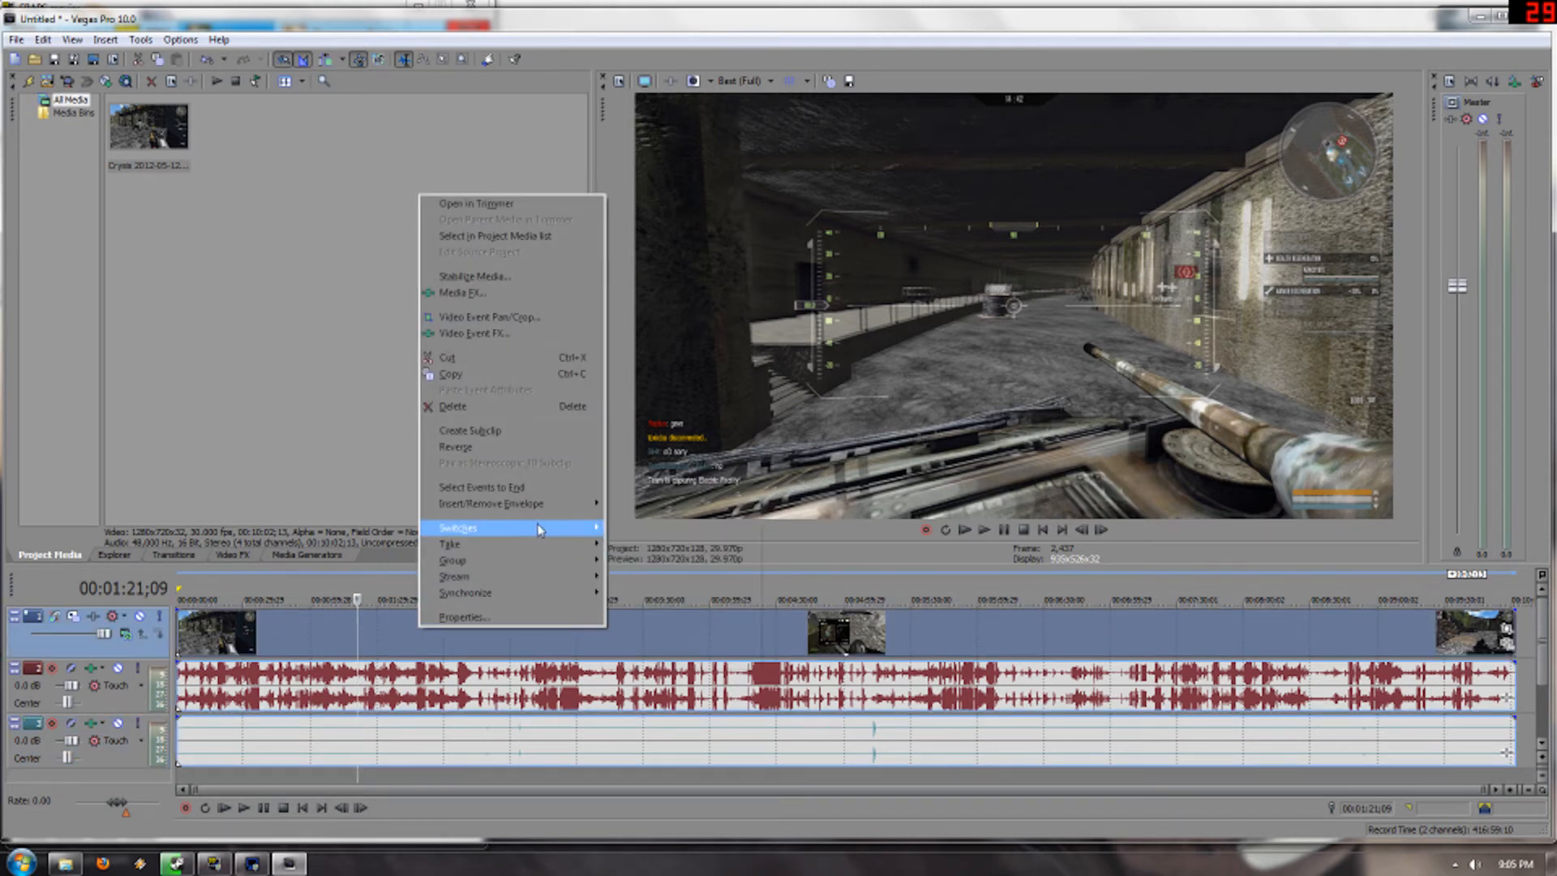
pyautogui.click(649, 658)
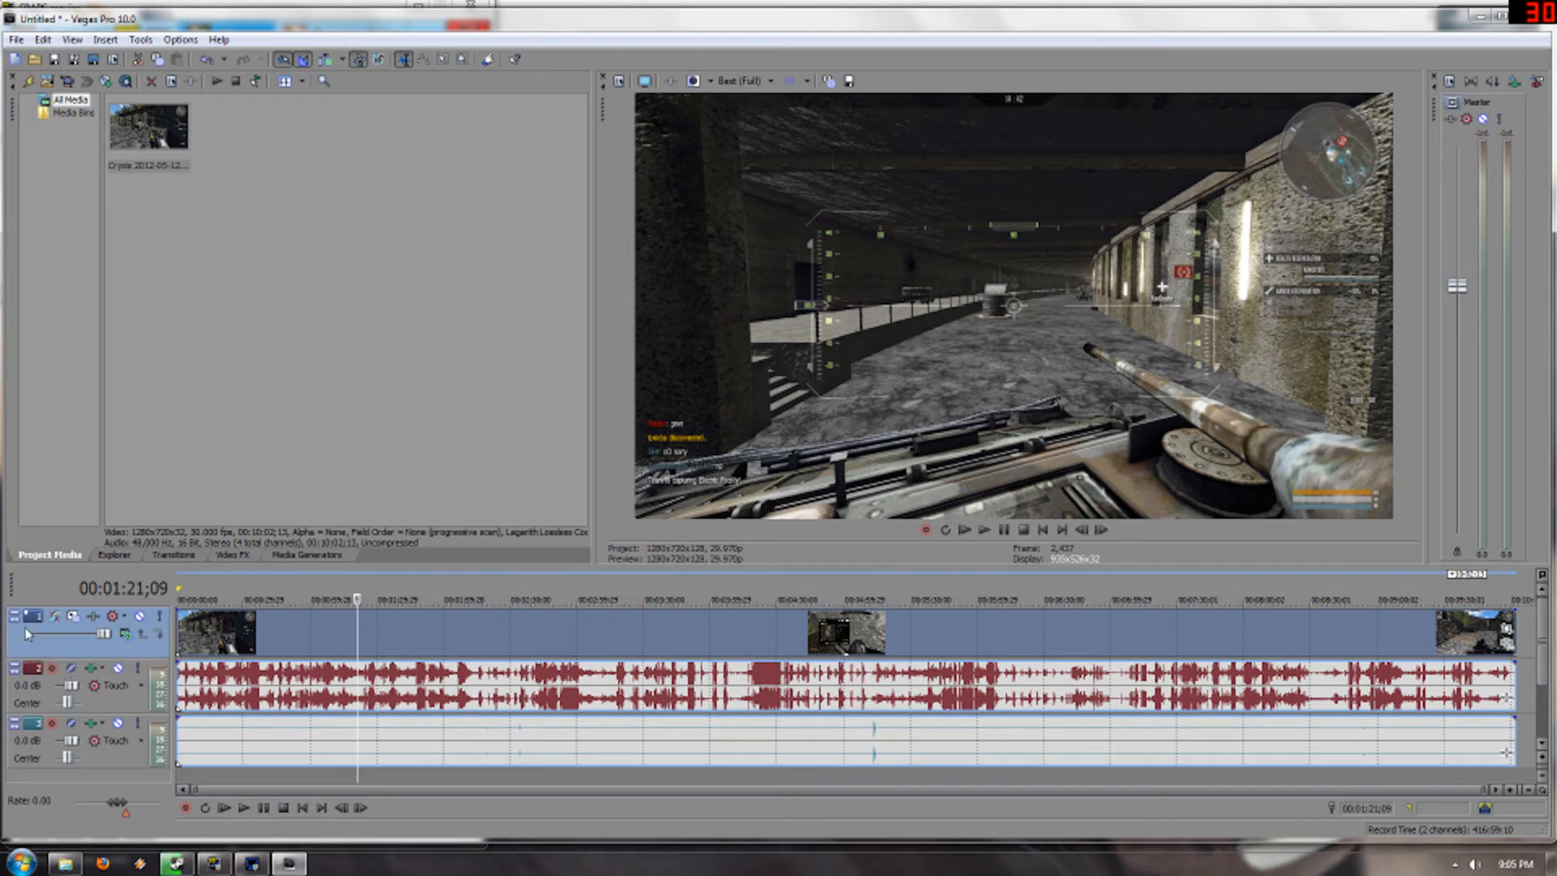
# Point out the two separate audio tracks and mark a time range from 00:01:21;09 to 00:02:00;10 on the timeline.
pyautogui.click(25, 702)
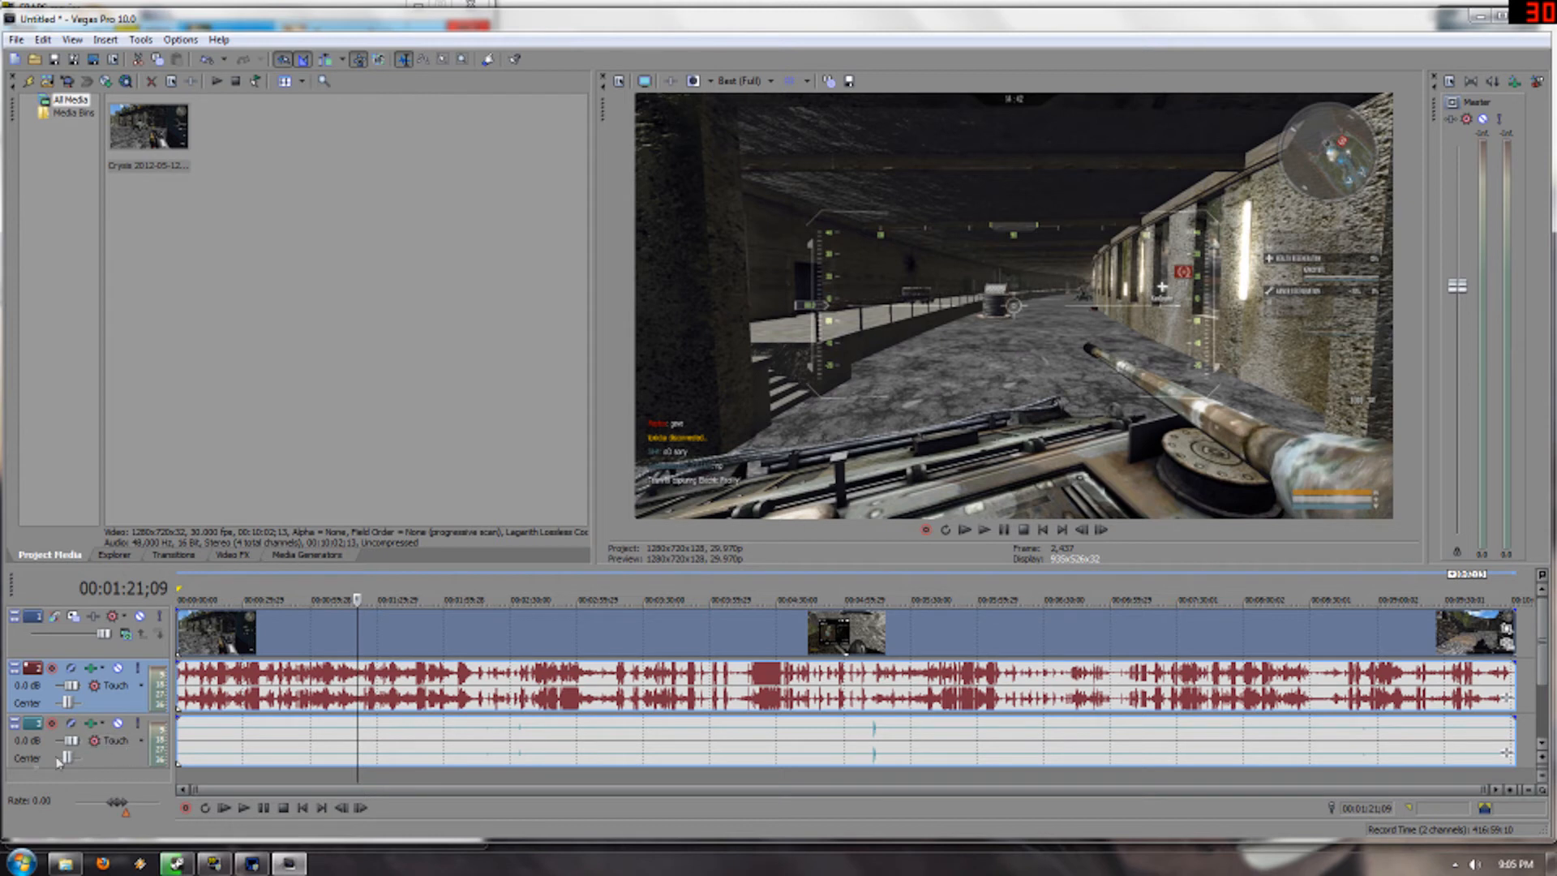
pyautogui.click(25, 759)
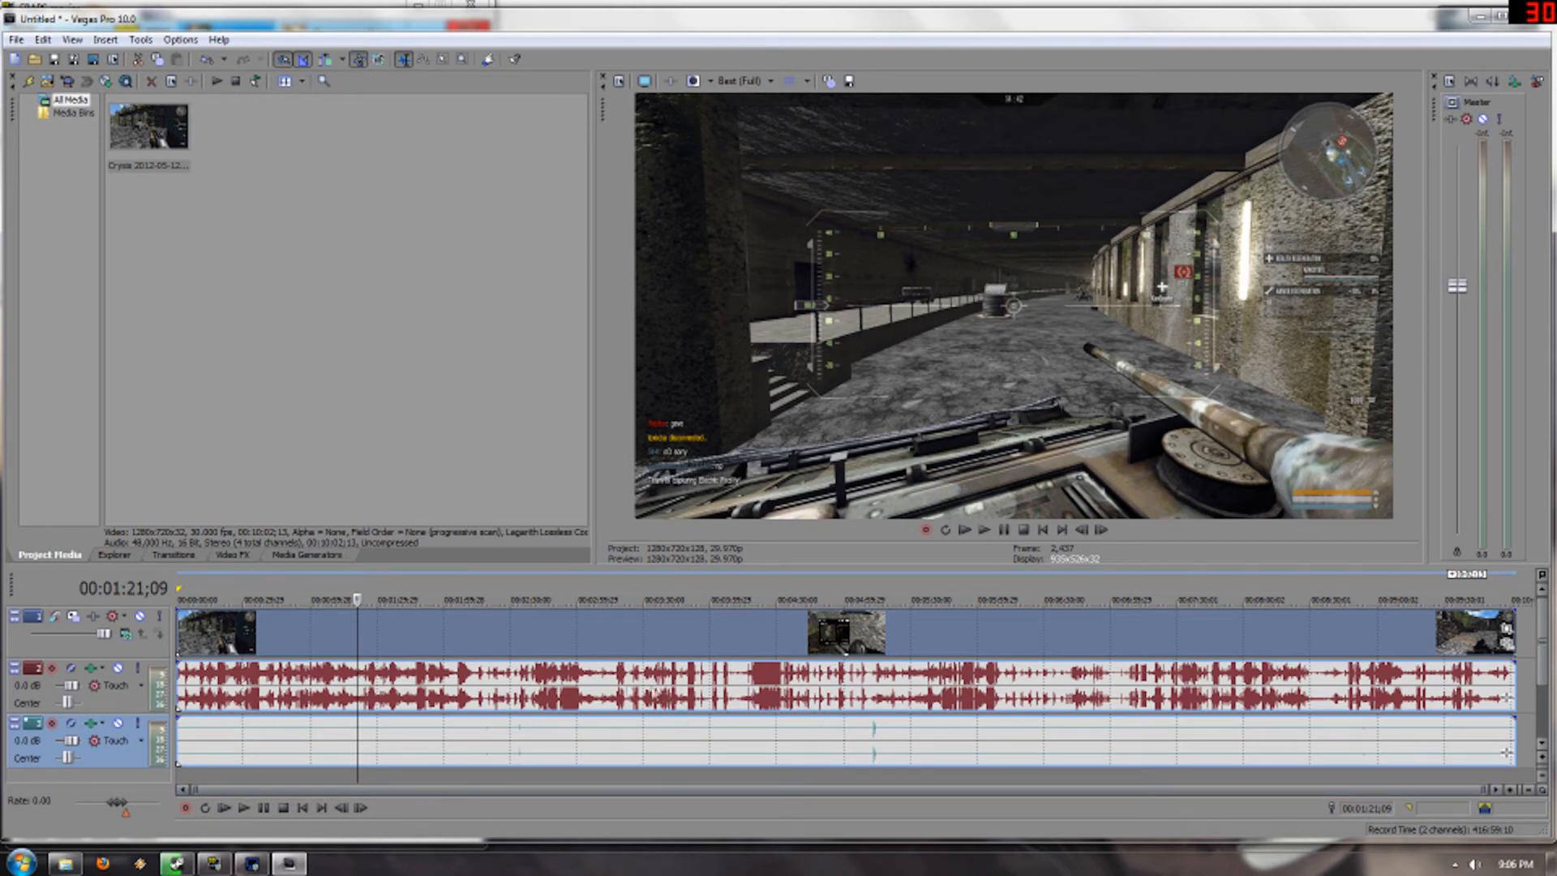
pyautogui.click(26, 669)
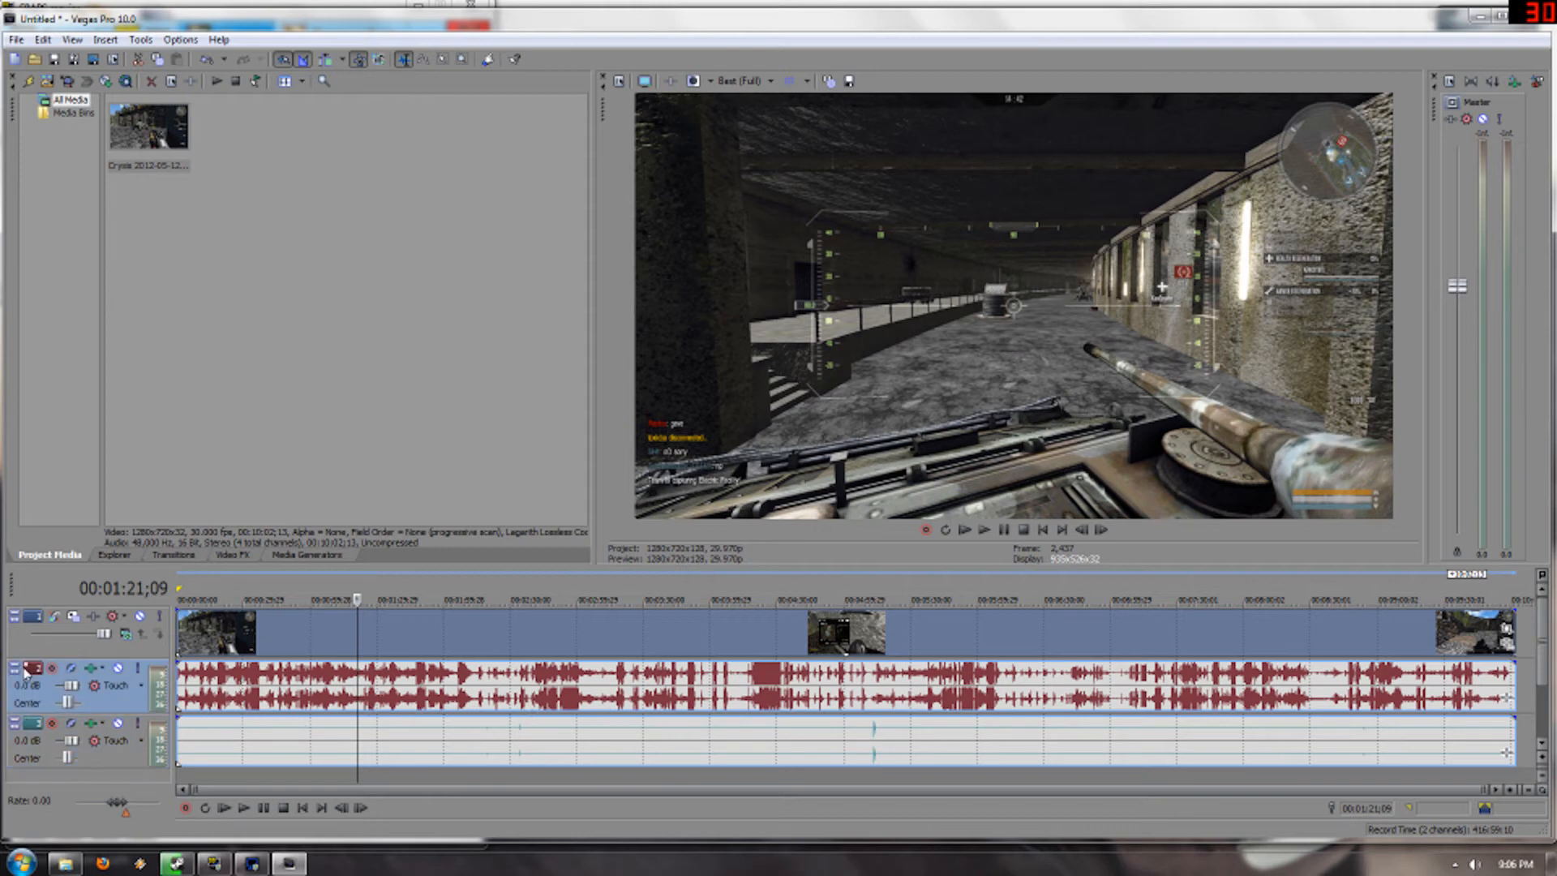
pyautogui.moveTo(359, 588); pyautogui.dragTo(443, 585)
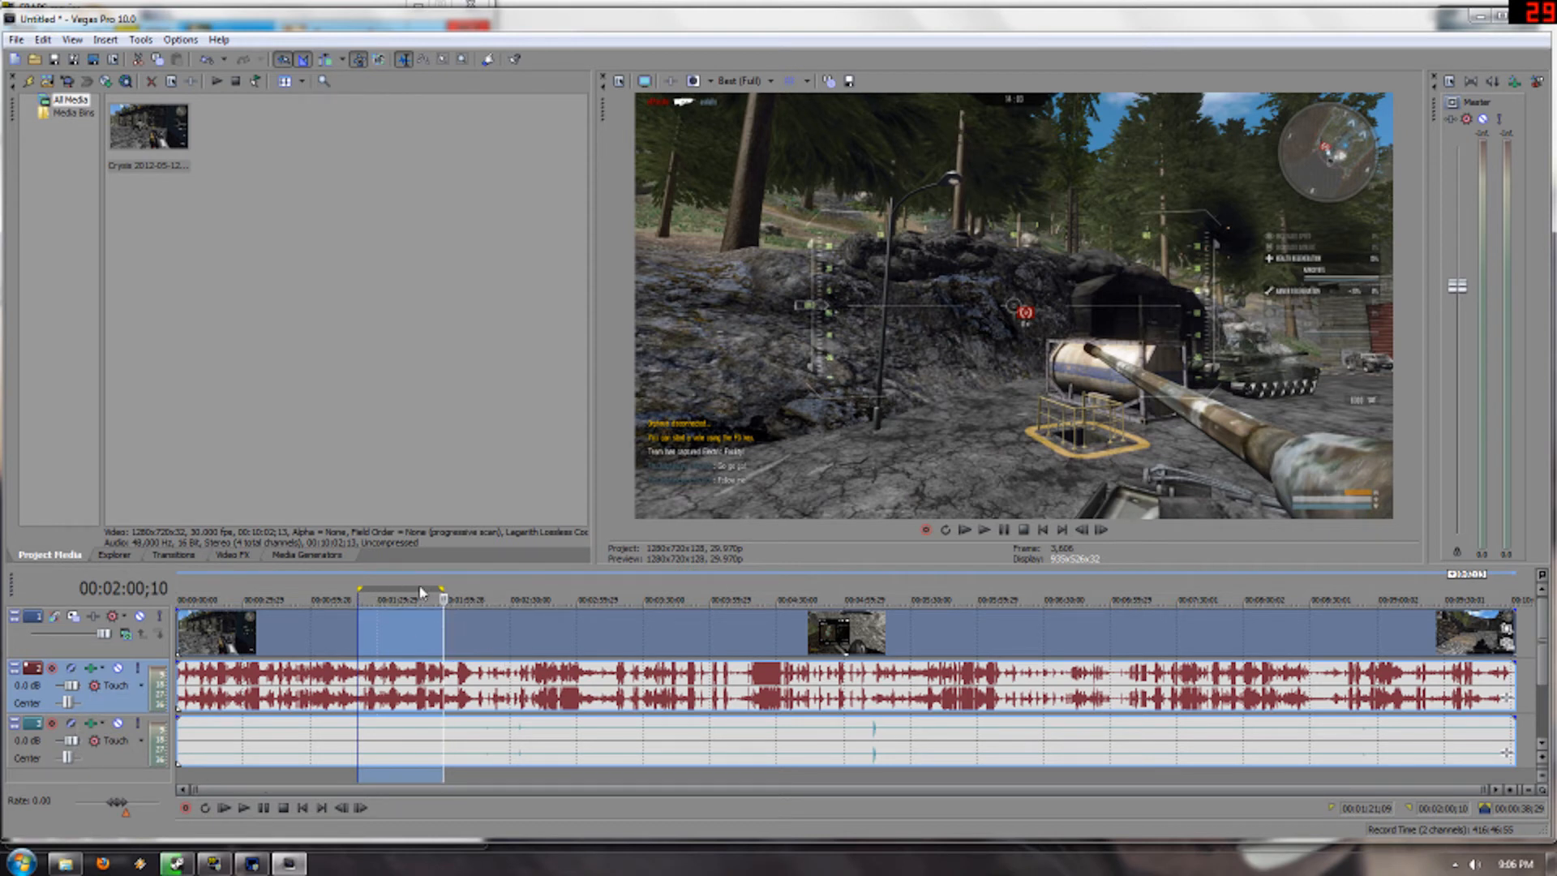
# Launch Audacity 1.3 Beta (Unicode) from the installed programs.
pyautogui.click(66, 863)
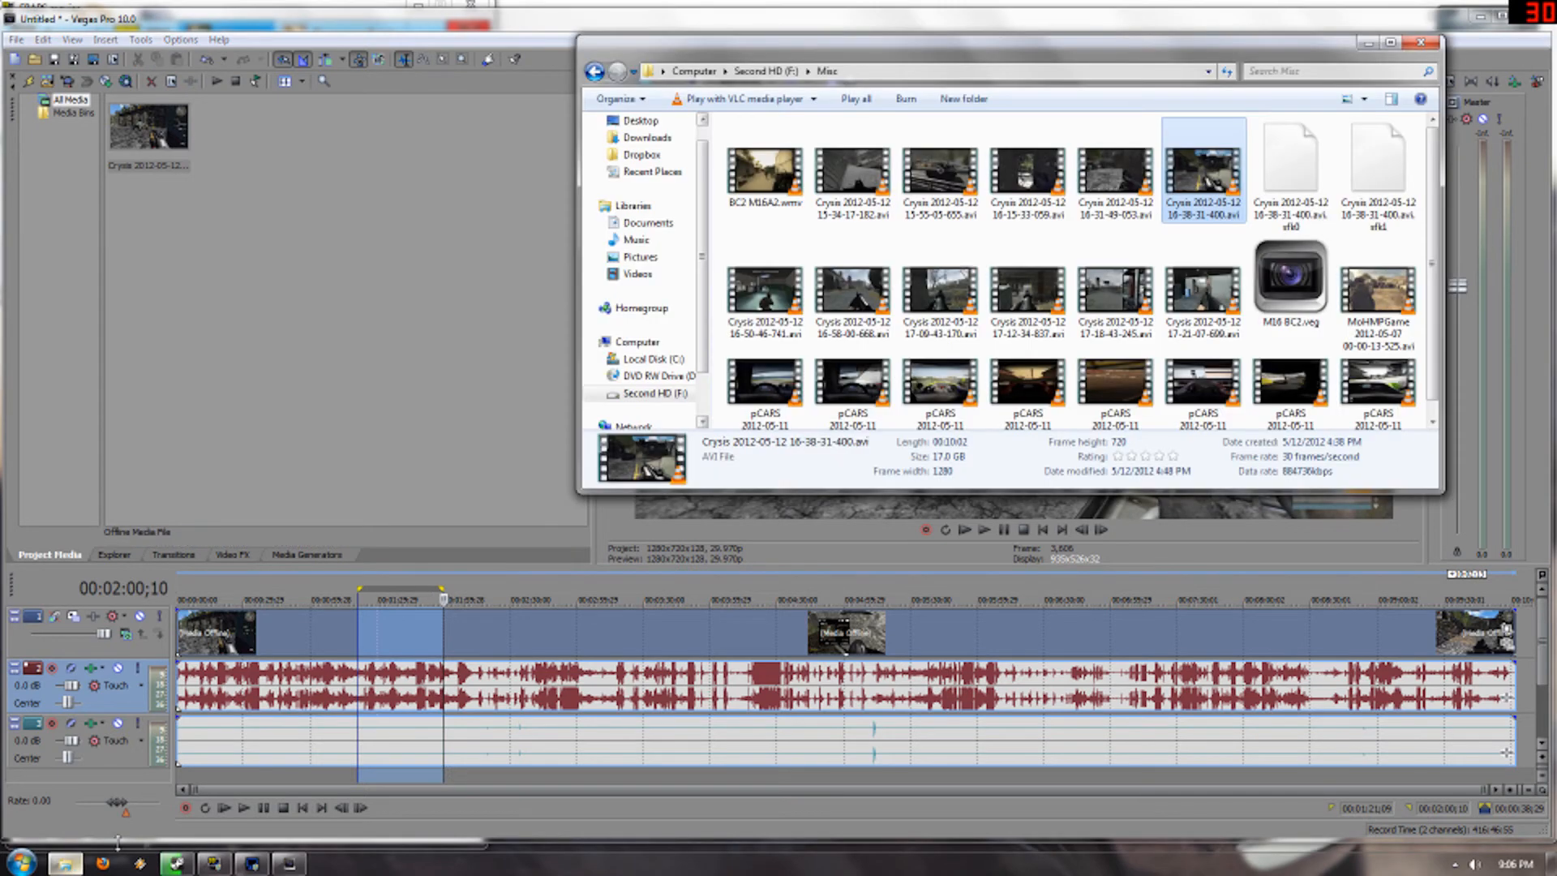
pyautogui.click(20, 862)
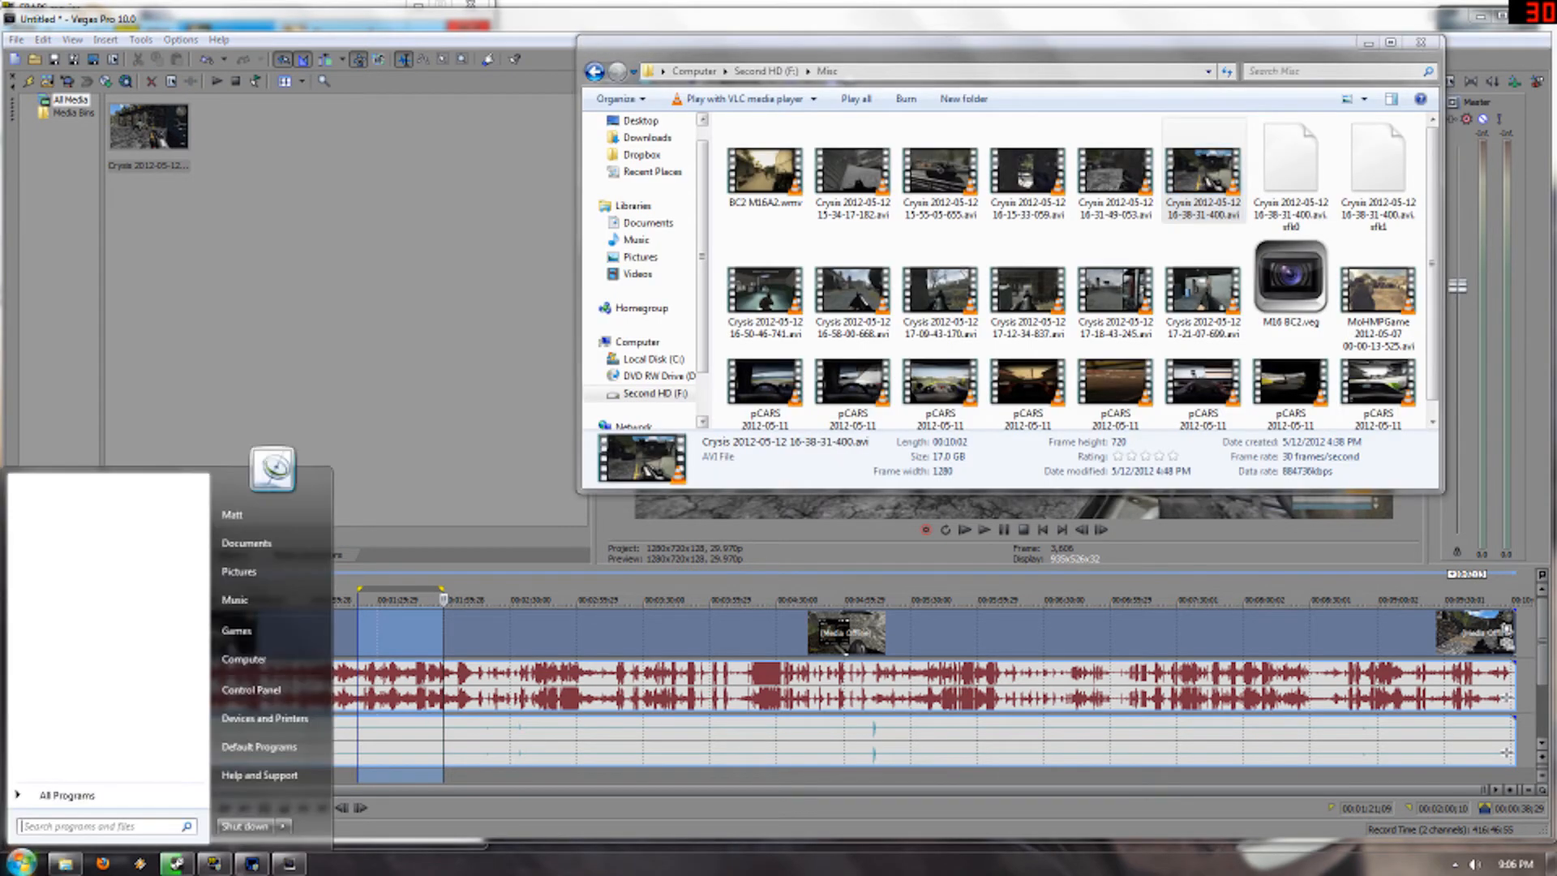
pyautogui.click(71, 795)
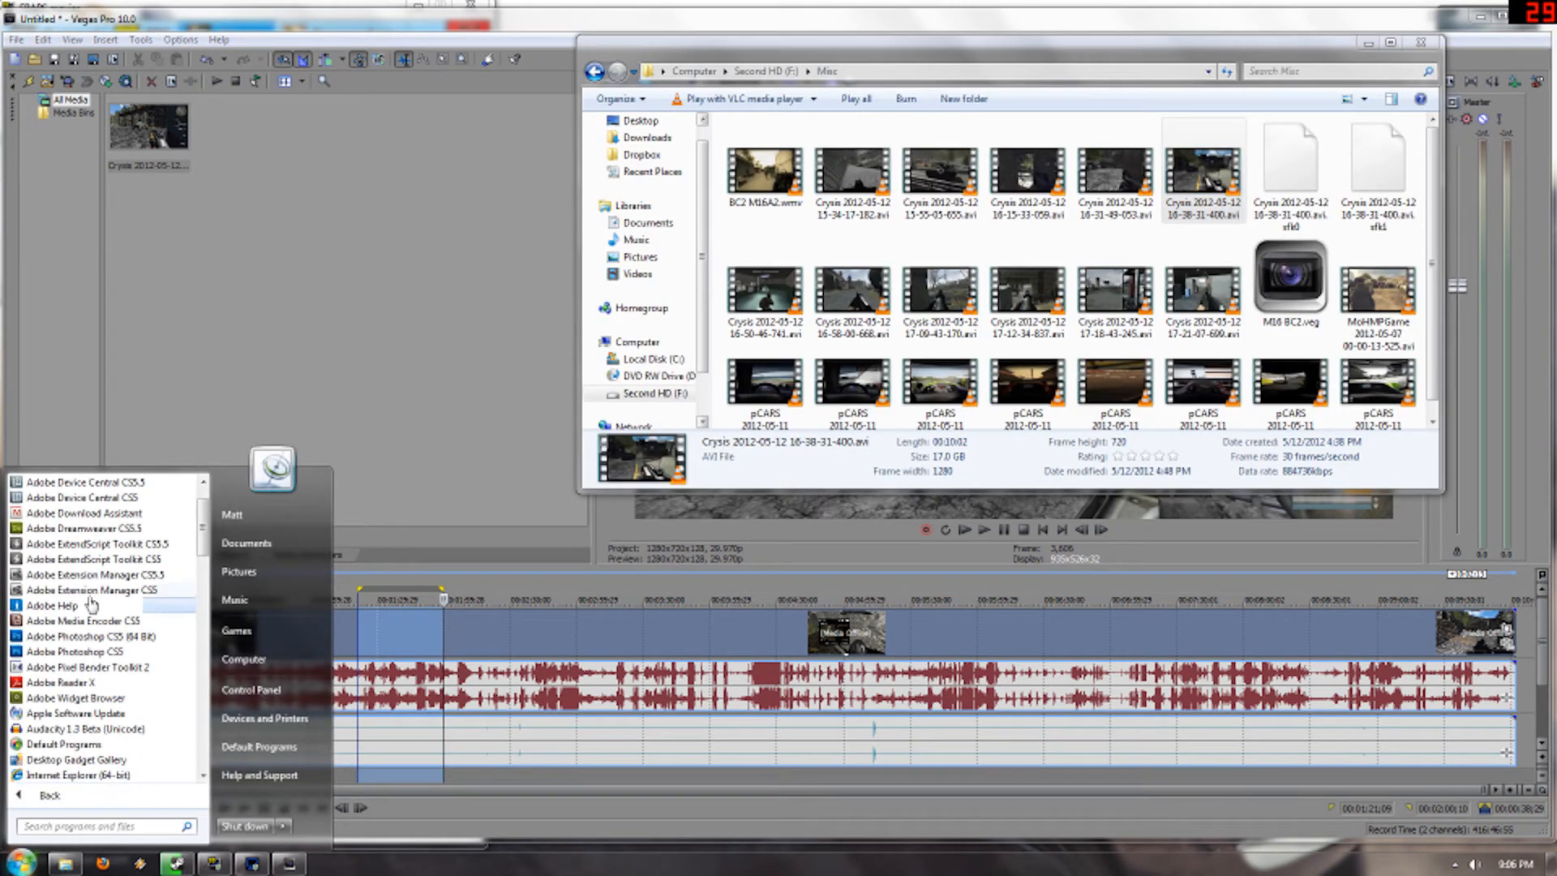
pyautogui.click(108, 729)
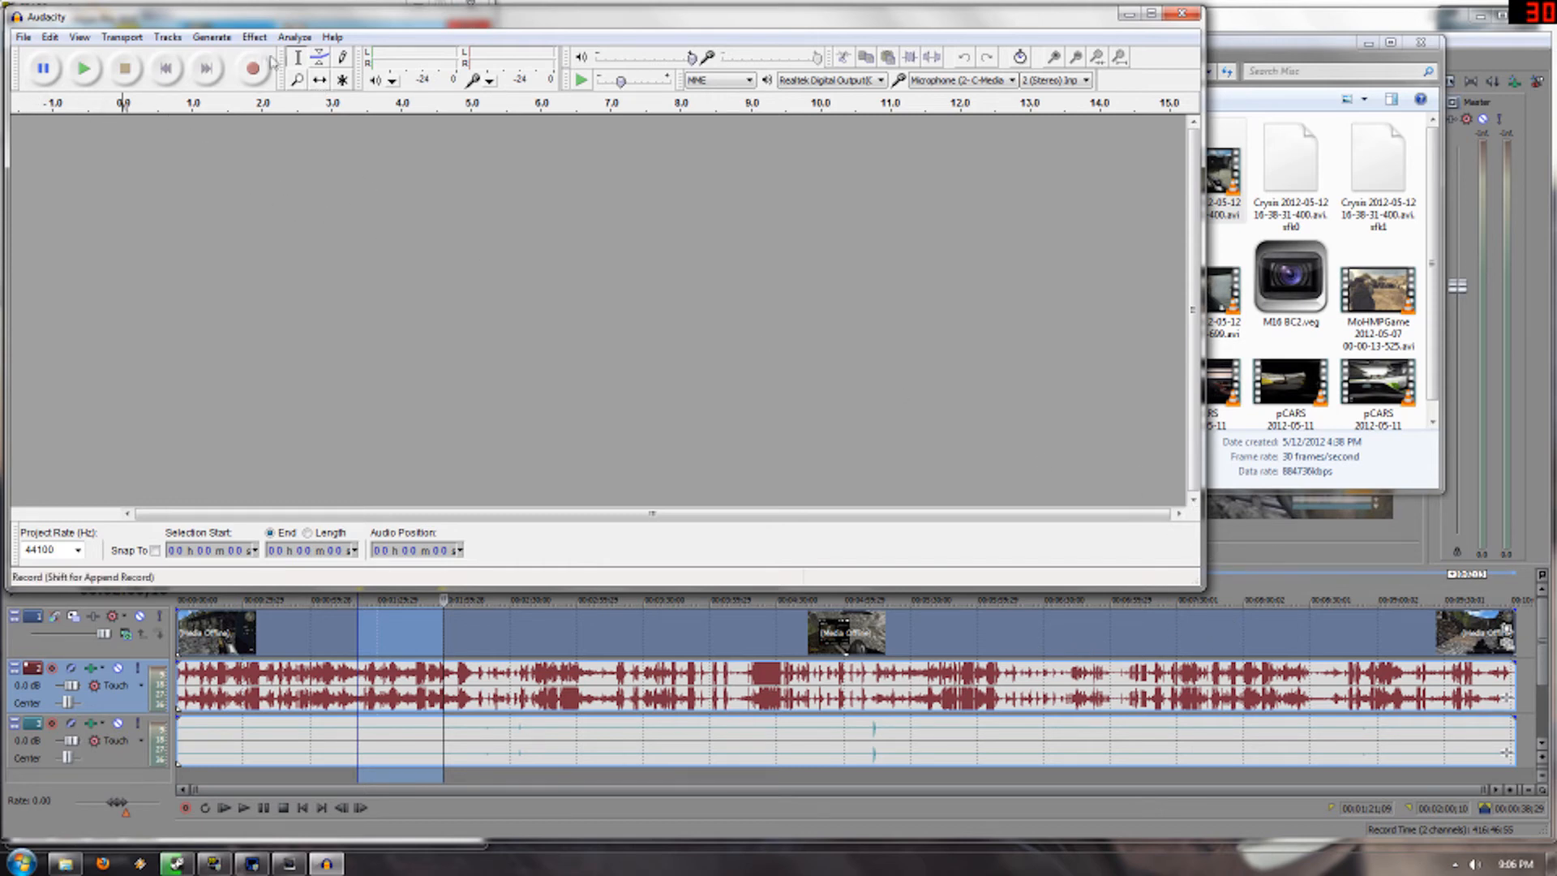
# Switch back to Vegas Pro and play the marked range to hear its audio.
pyautogui.click(1285, 543)
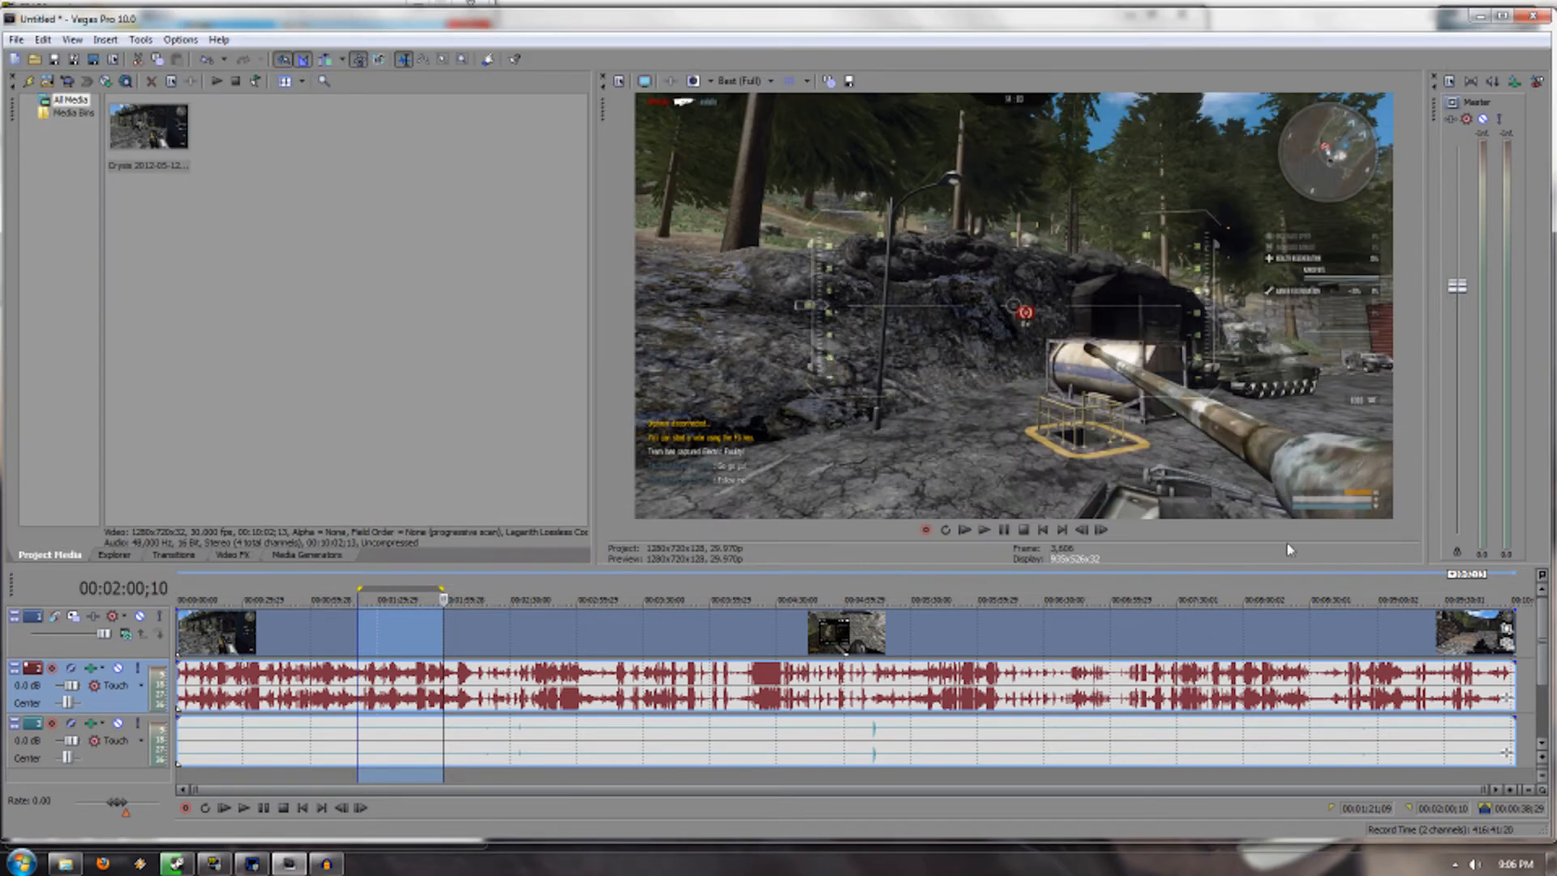
pyautogui.click(983, 531)
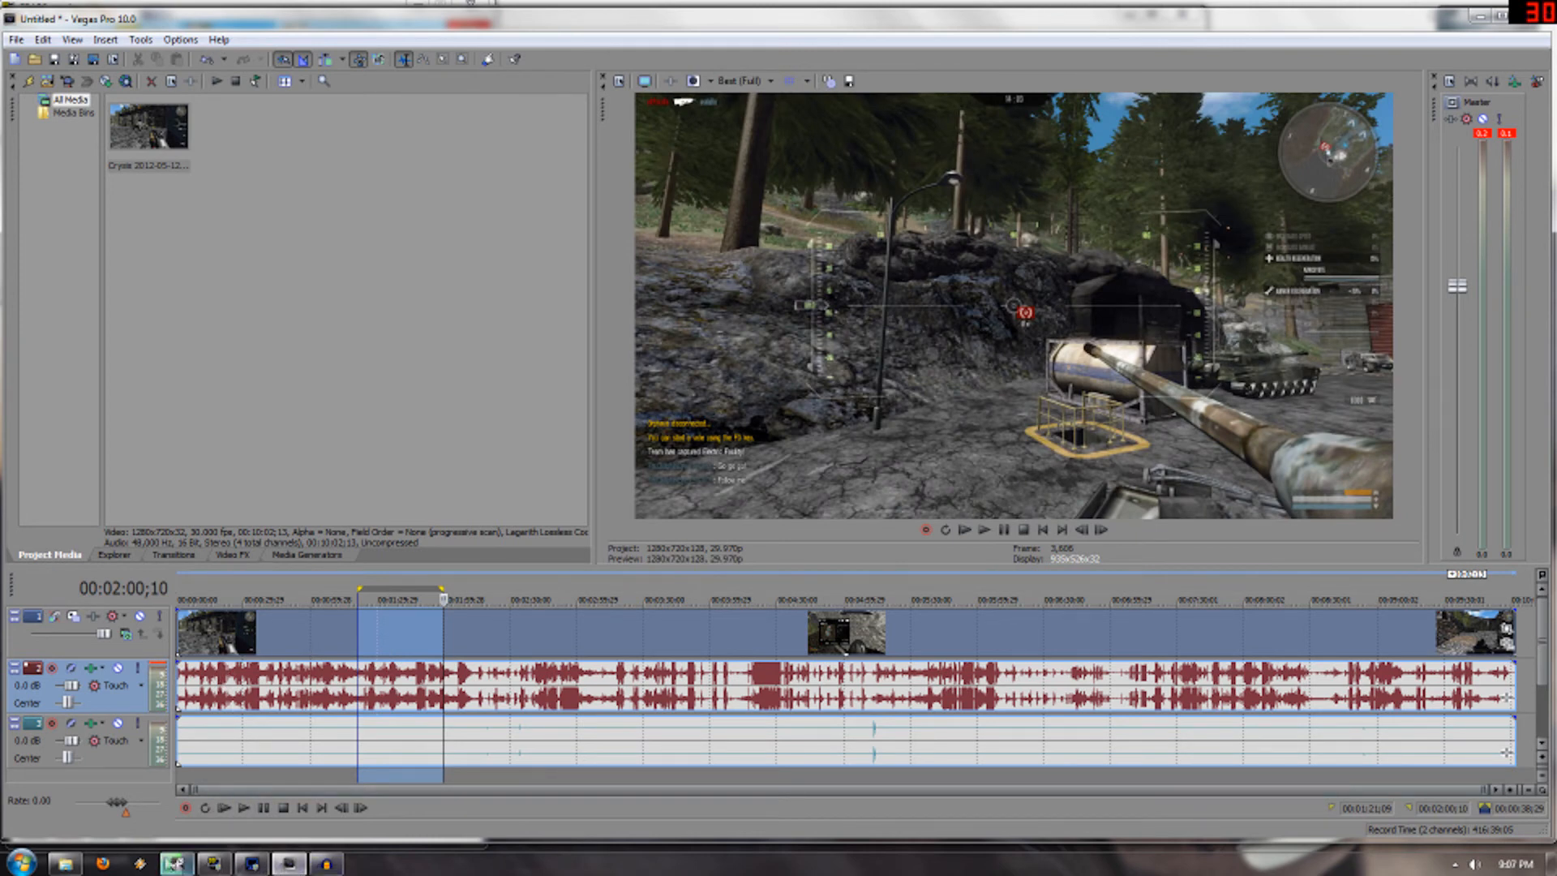
# Add BC2.mp3 from the Second HD (F:) drive as a new audio track below the existing ones and return to Vegas Pro.
pyautogui.moveTo(67, 866)
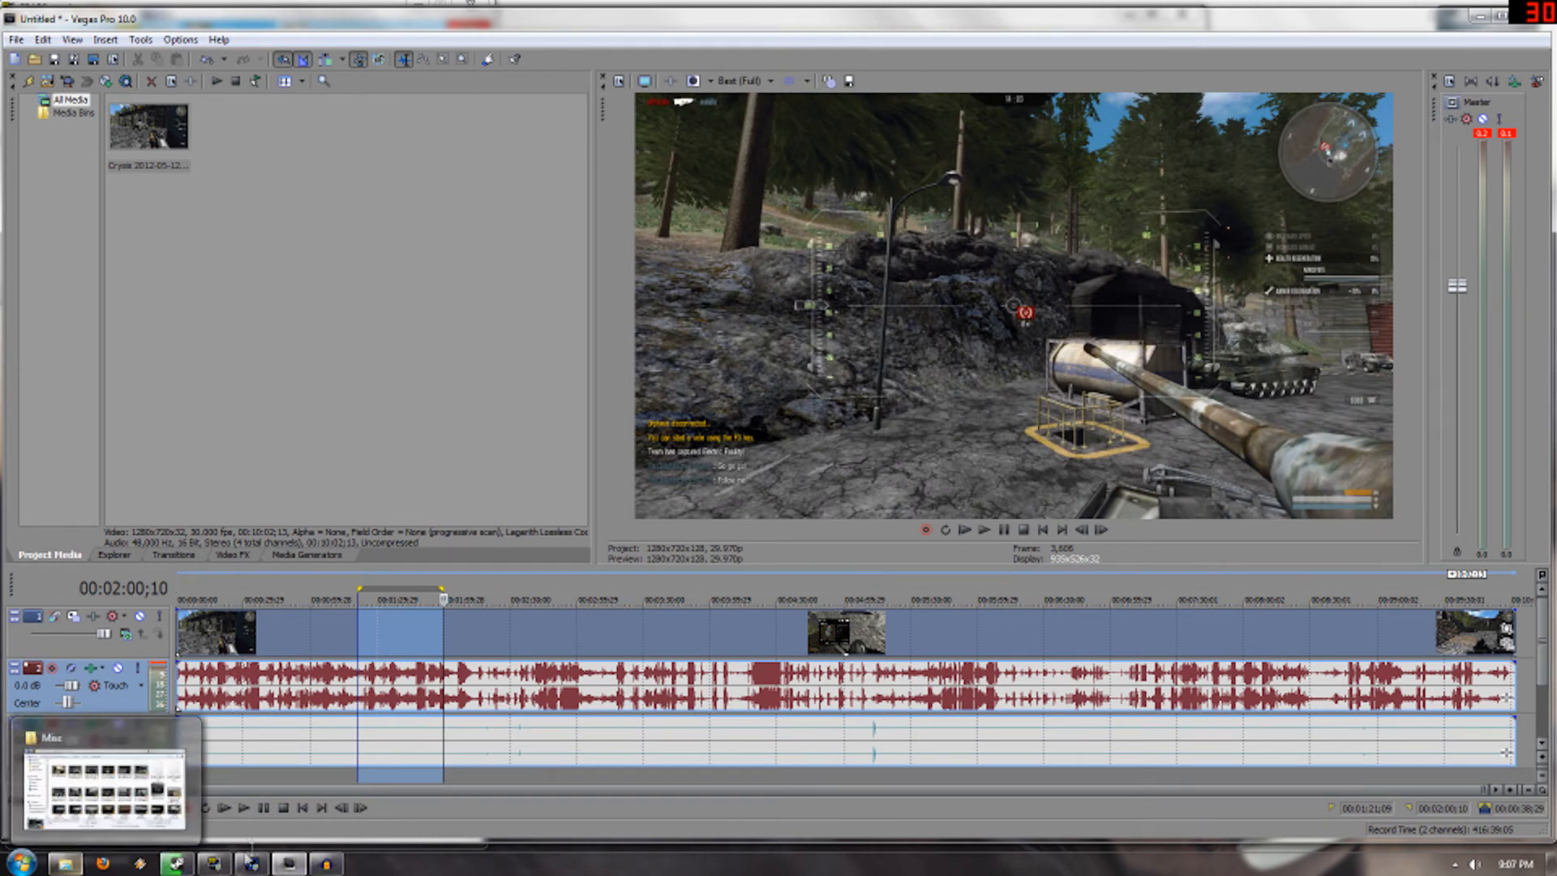
pyautogui.click(66, 864)
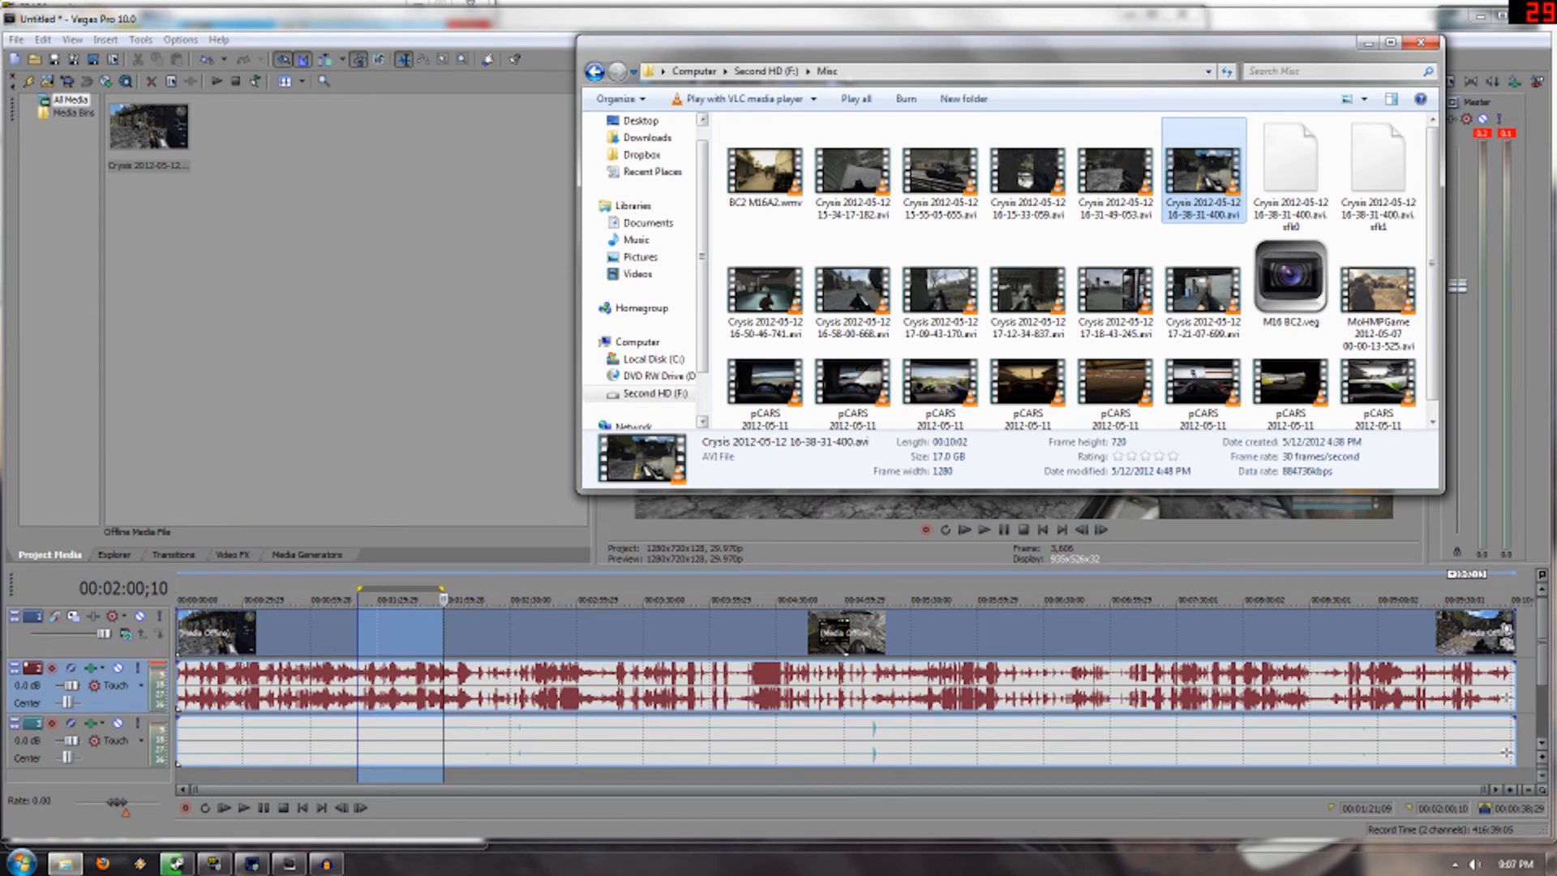
pyautogui.press('BackSpace')
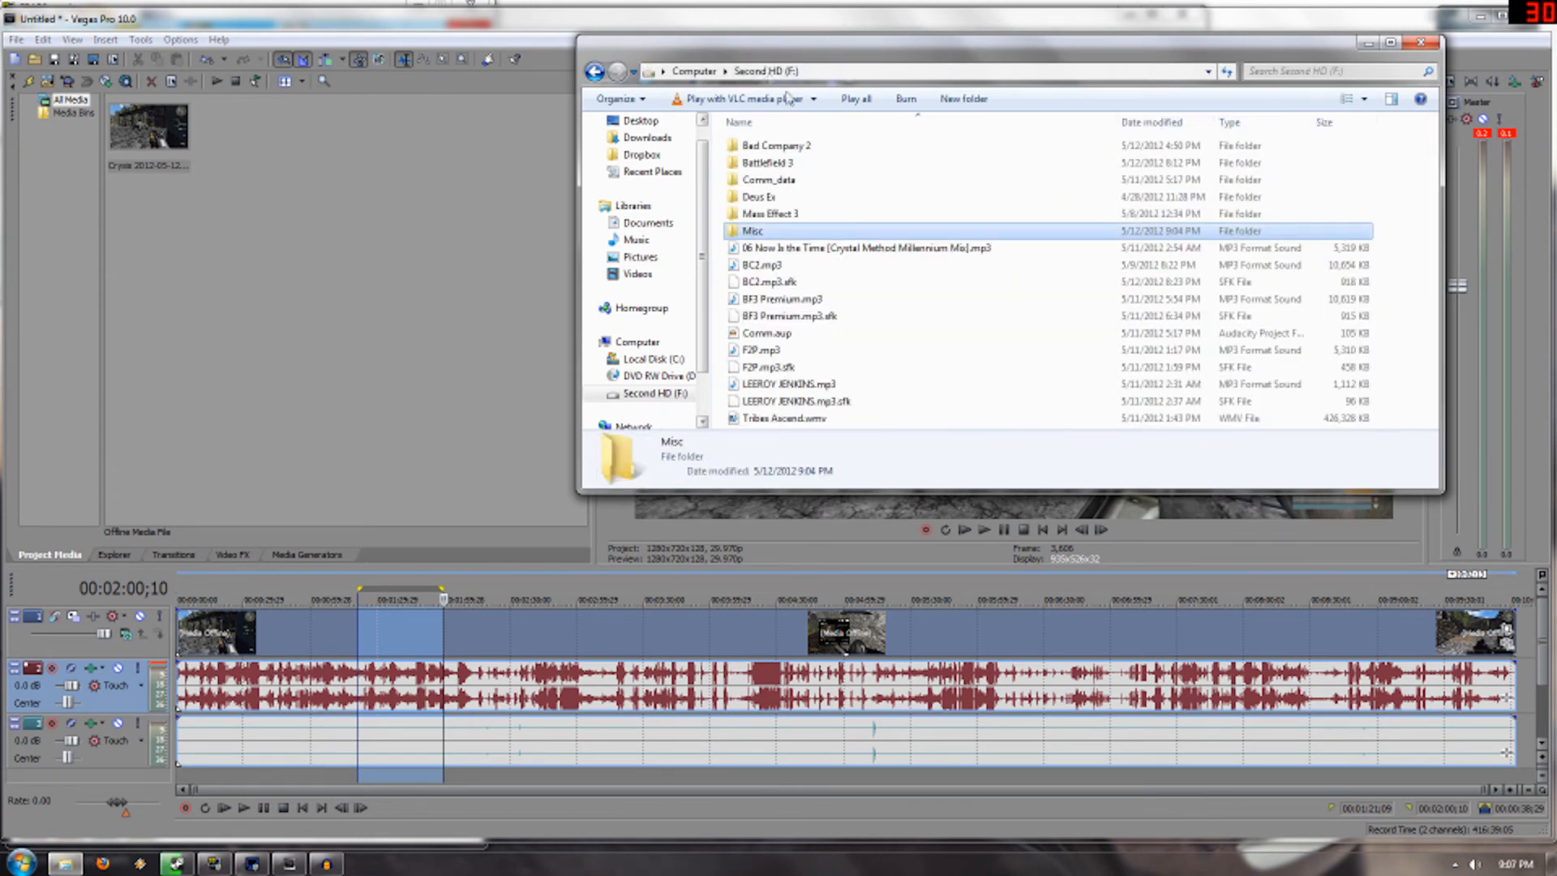
pyautogui.click(762, 264)
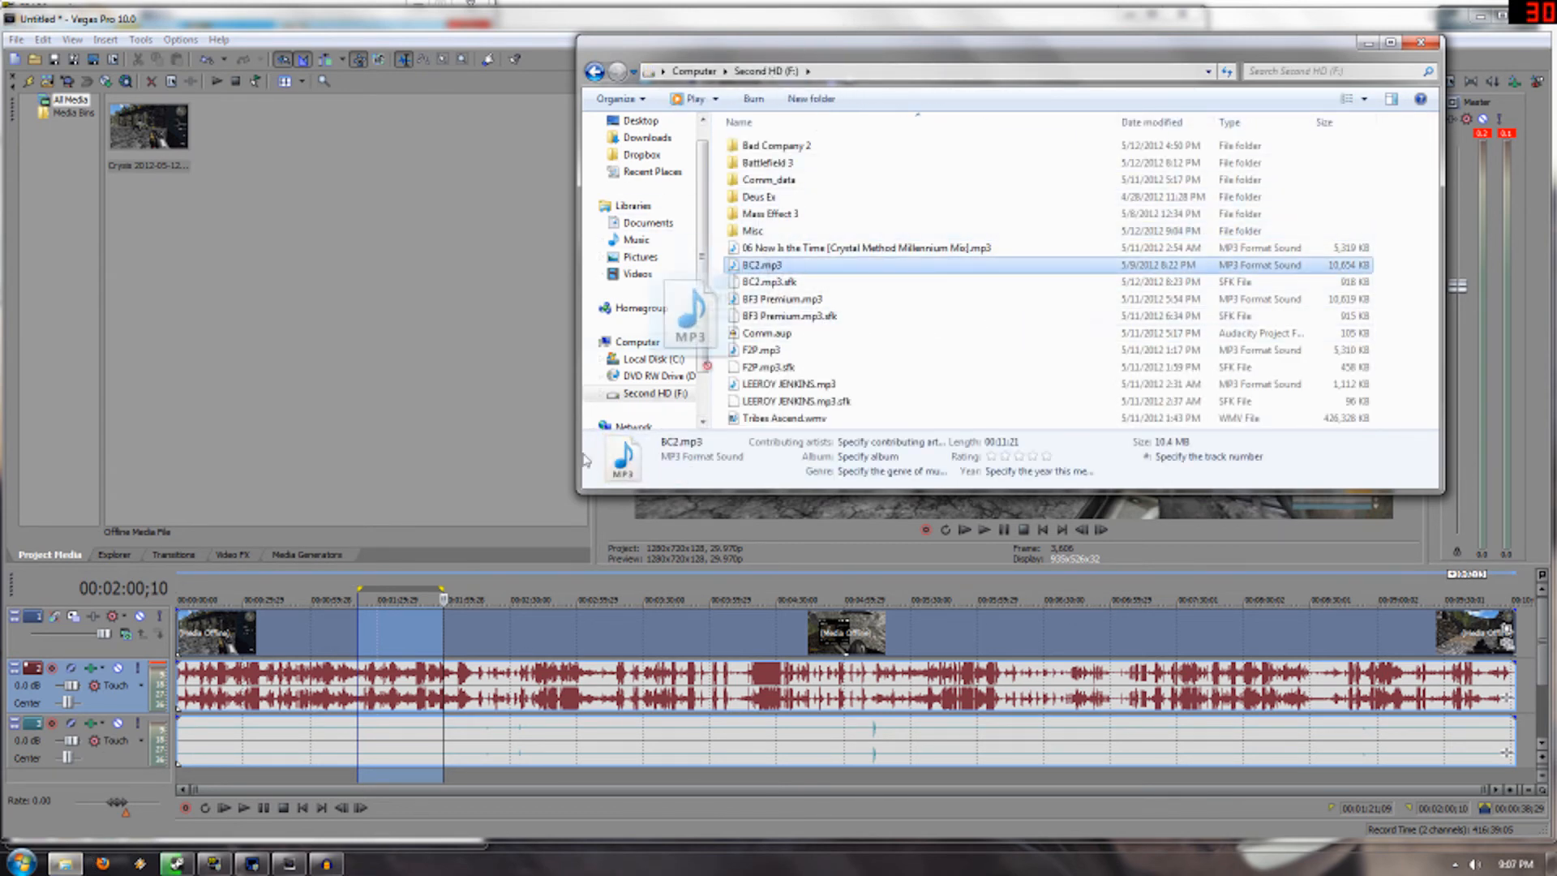
pyautogui.moveTo(194, 784); pyautogui.dragTo(183, 785)
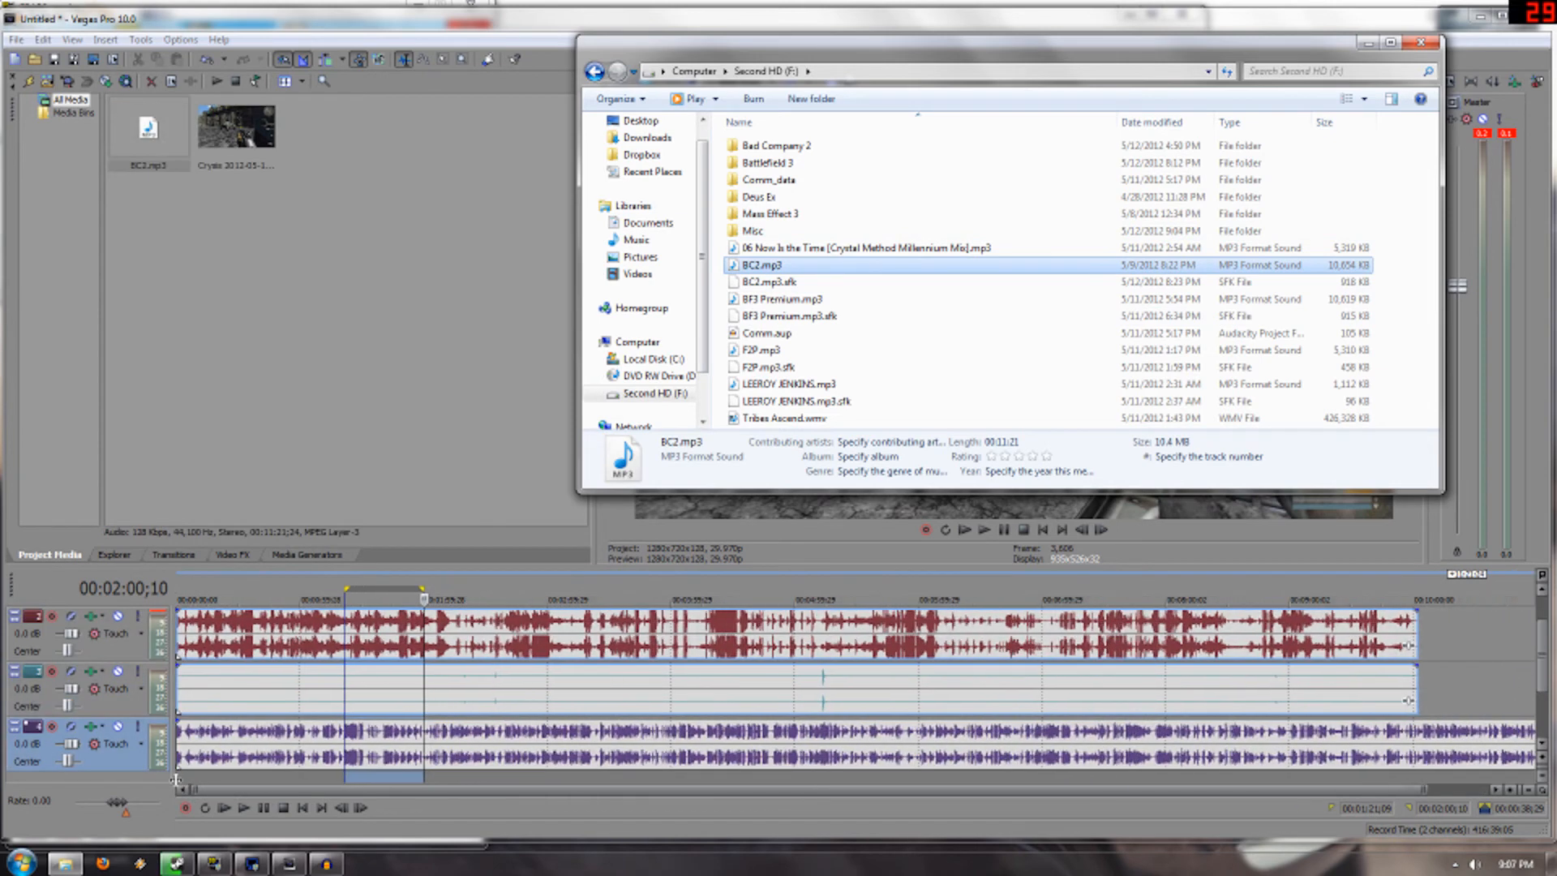
pyautogui.click(102, 788)
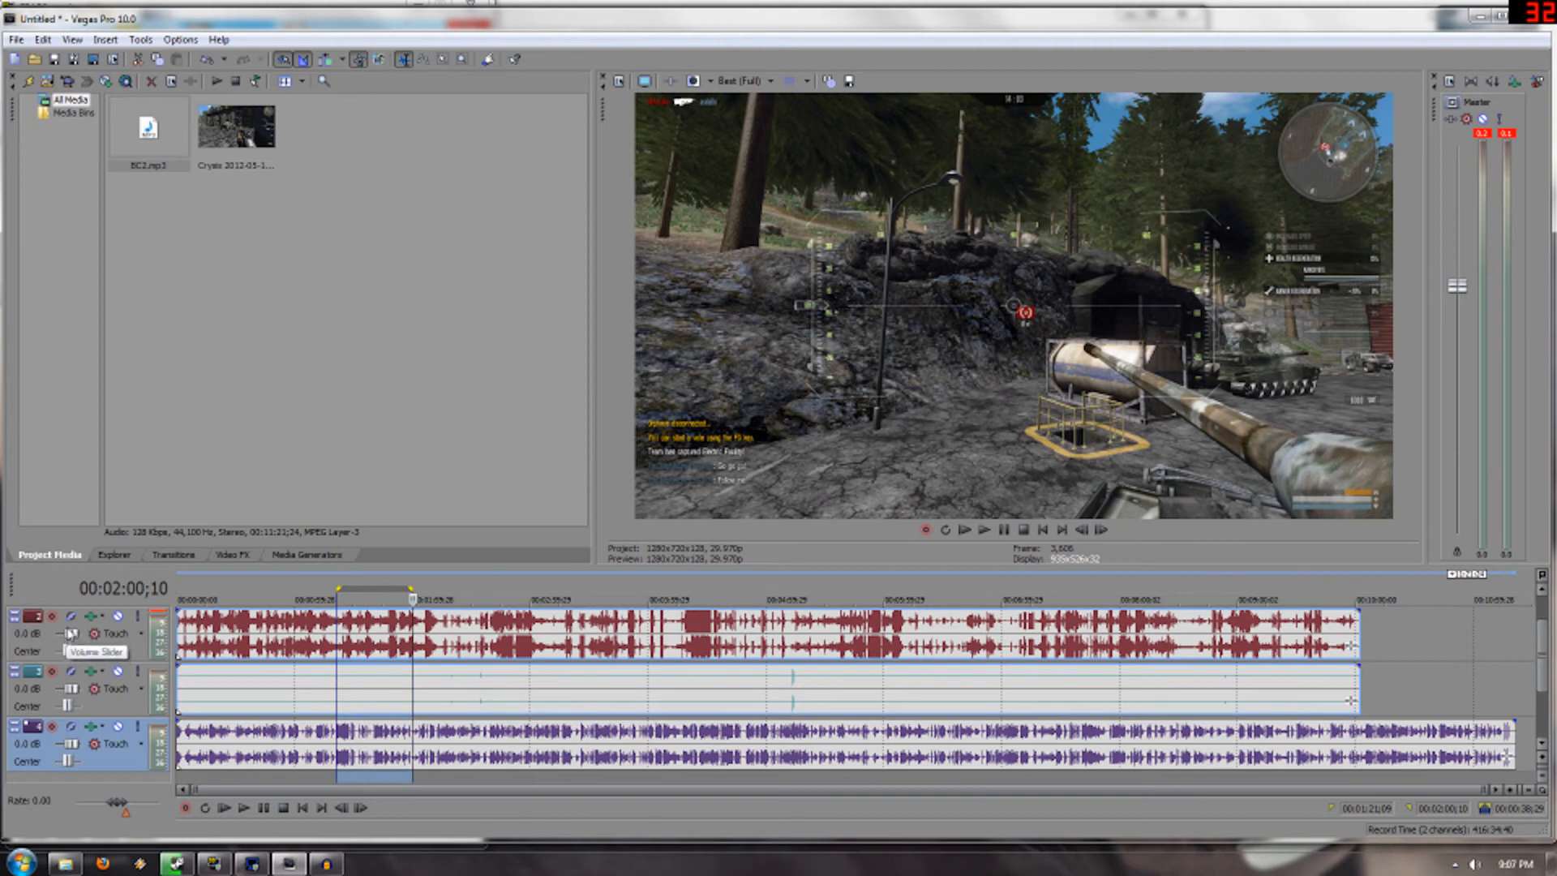
# Lower the game audio track's volume to -25.2 dB.
pyautogui.moveTo(75, 636); pyautogui.dragTo(71, 636)
pyautogui.moveTo(65, 638); pyautogui.dragTo(63, 636)
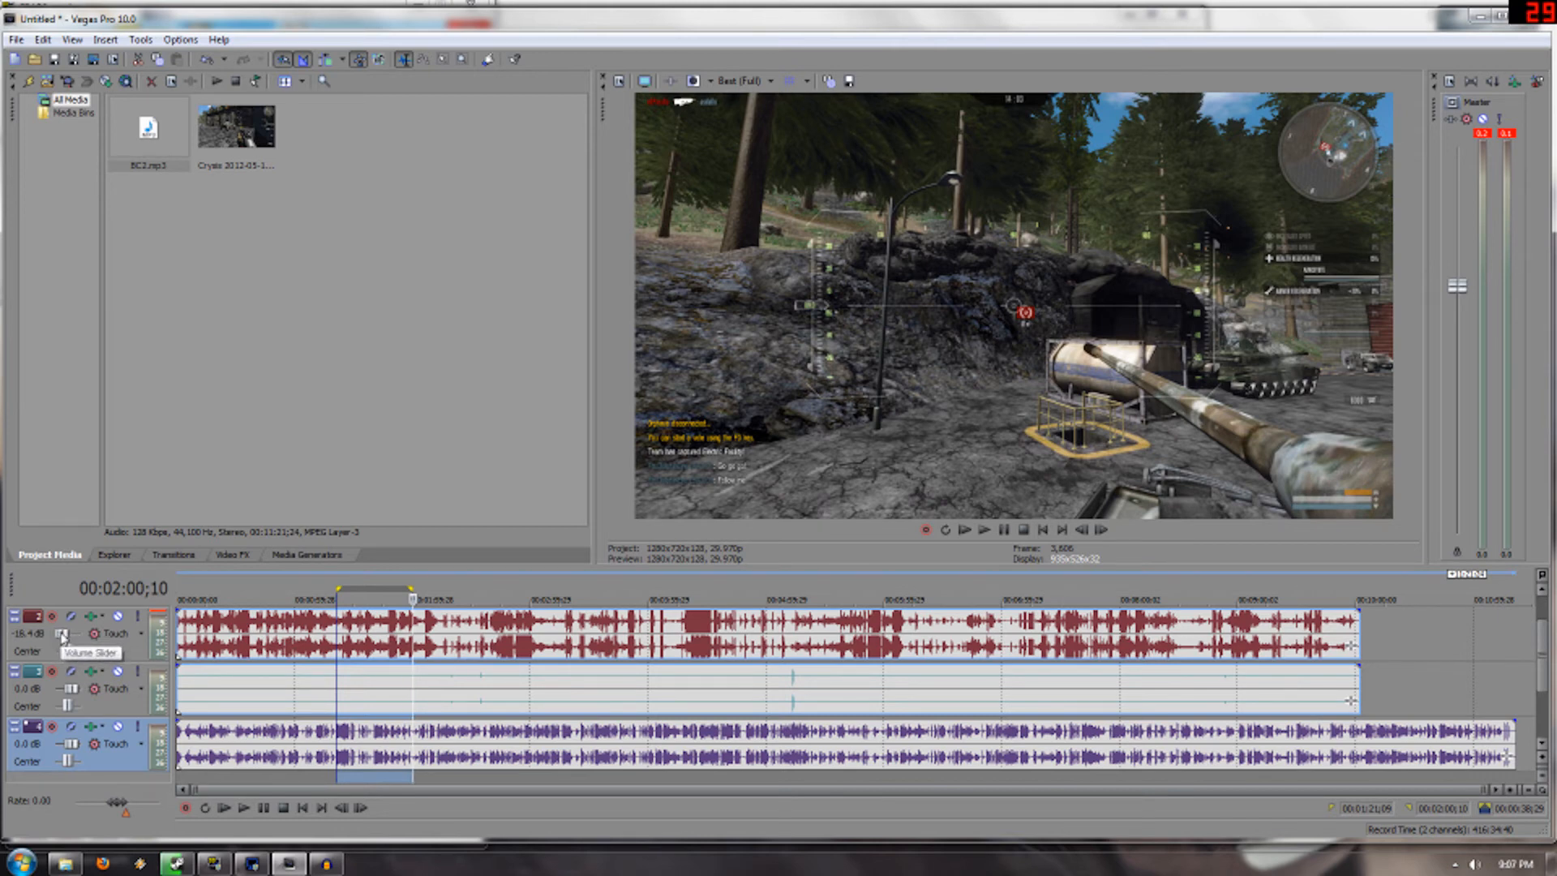
pyautogui.moveTo(61, 635); pyautogui.dragTo(66, 641)
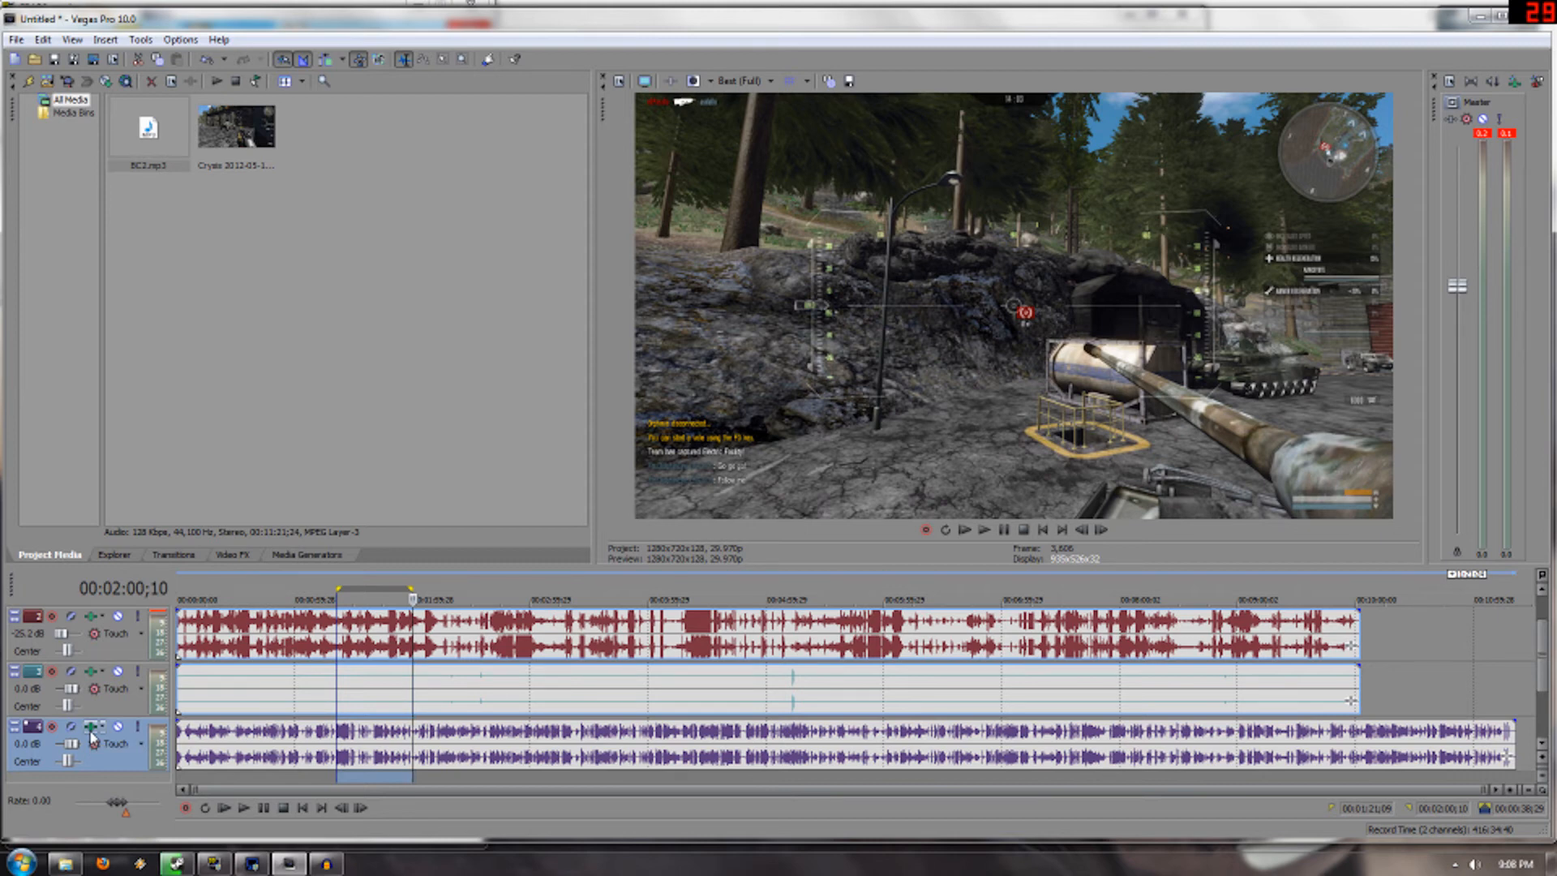
# Delete the BC2.mp3 commentary track and the nearly silent microphone track, keeping the video and game audio tracks.
pyautogui.rightClick(37, 725)
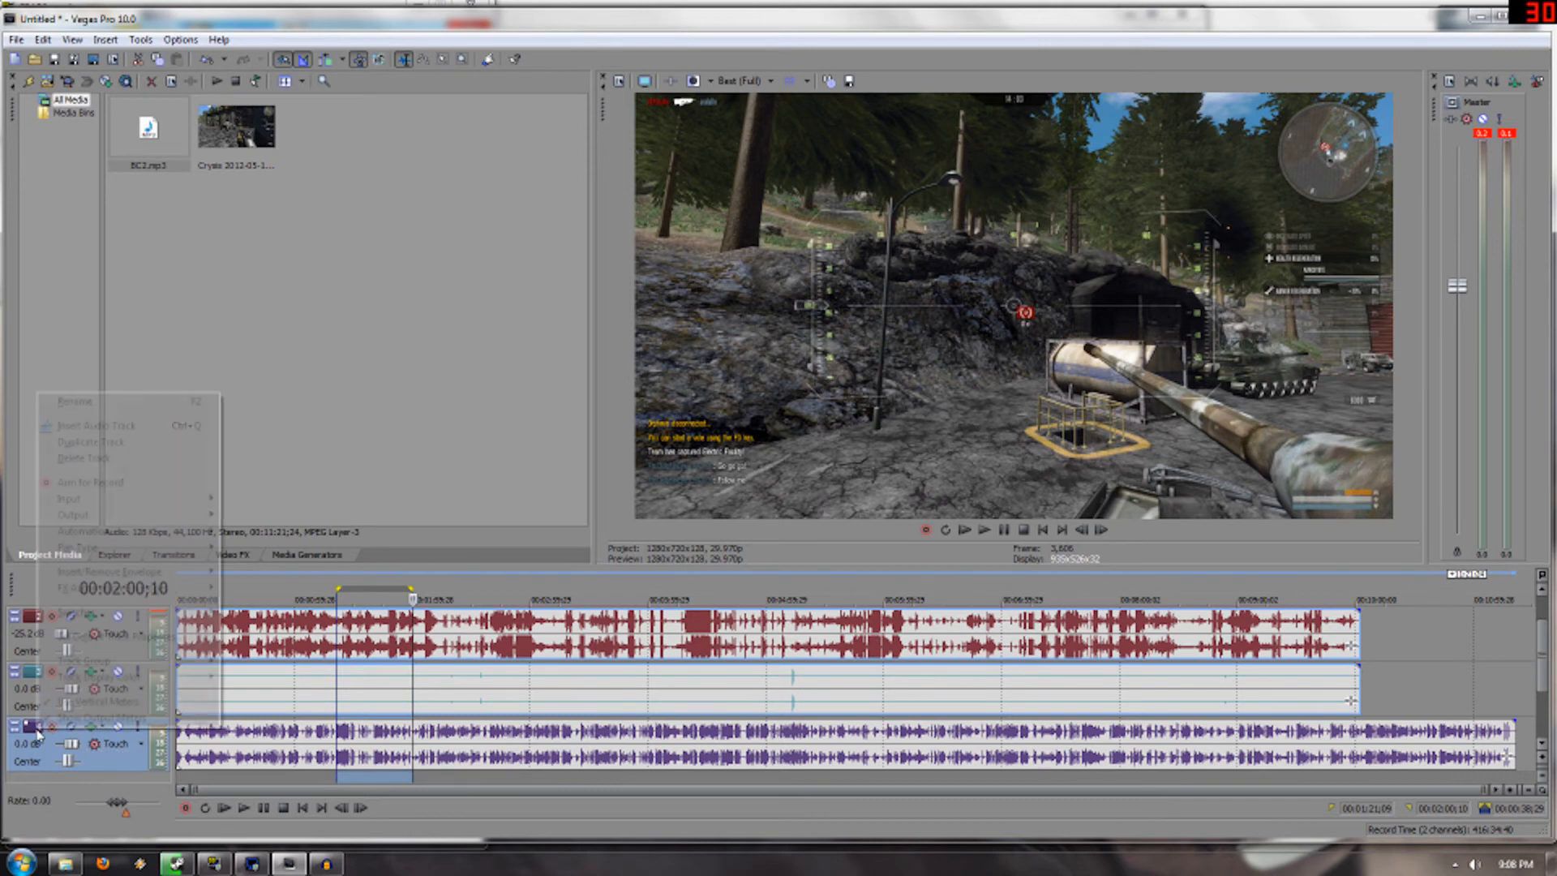
pyautogui.click(120, 467)
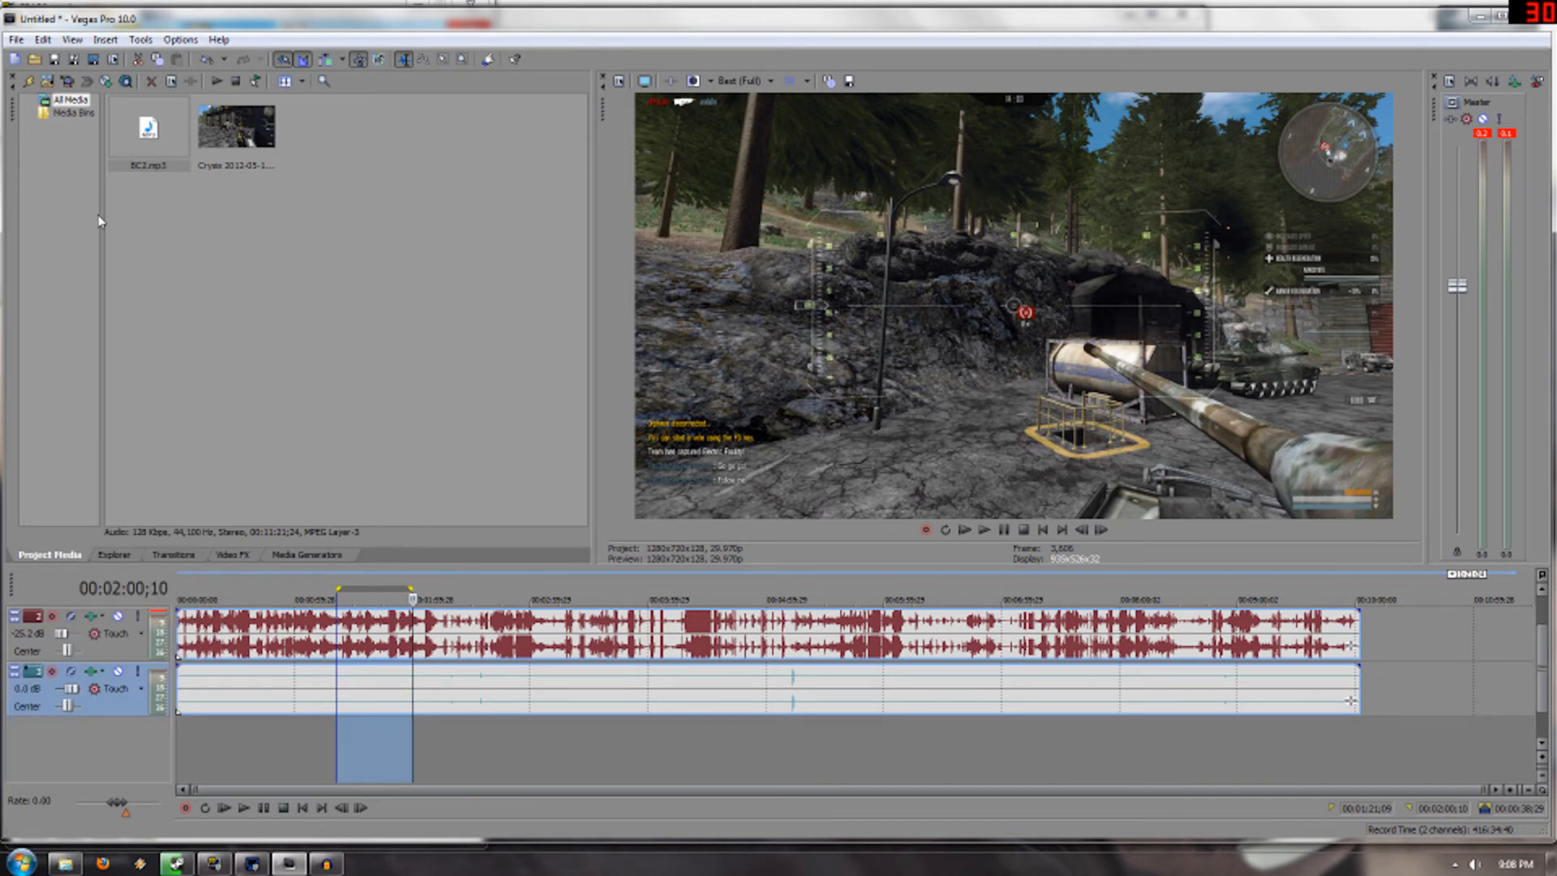
pyautogui.rightClick(31, 673)
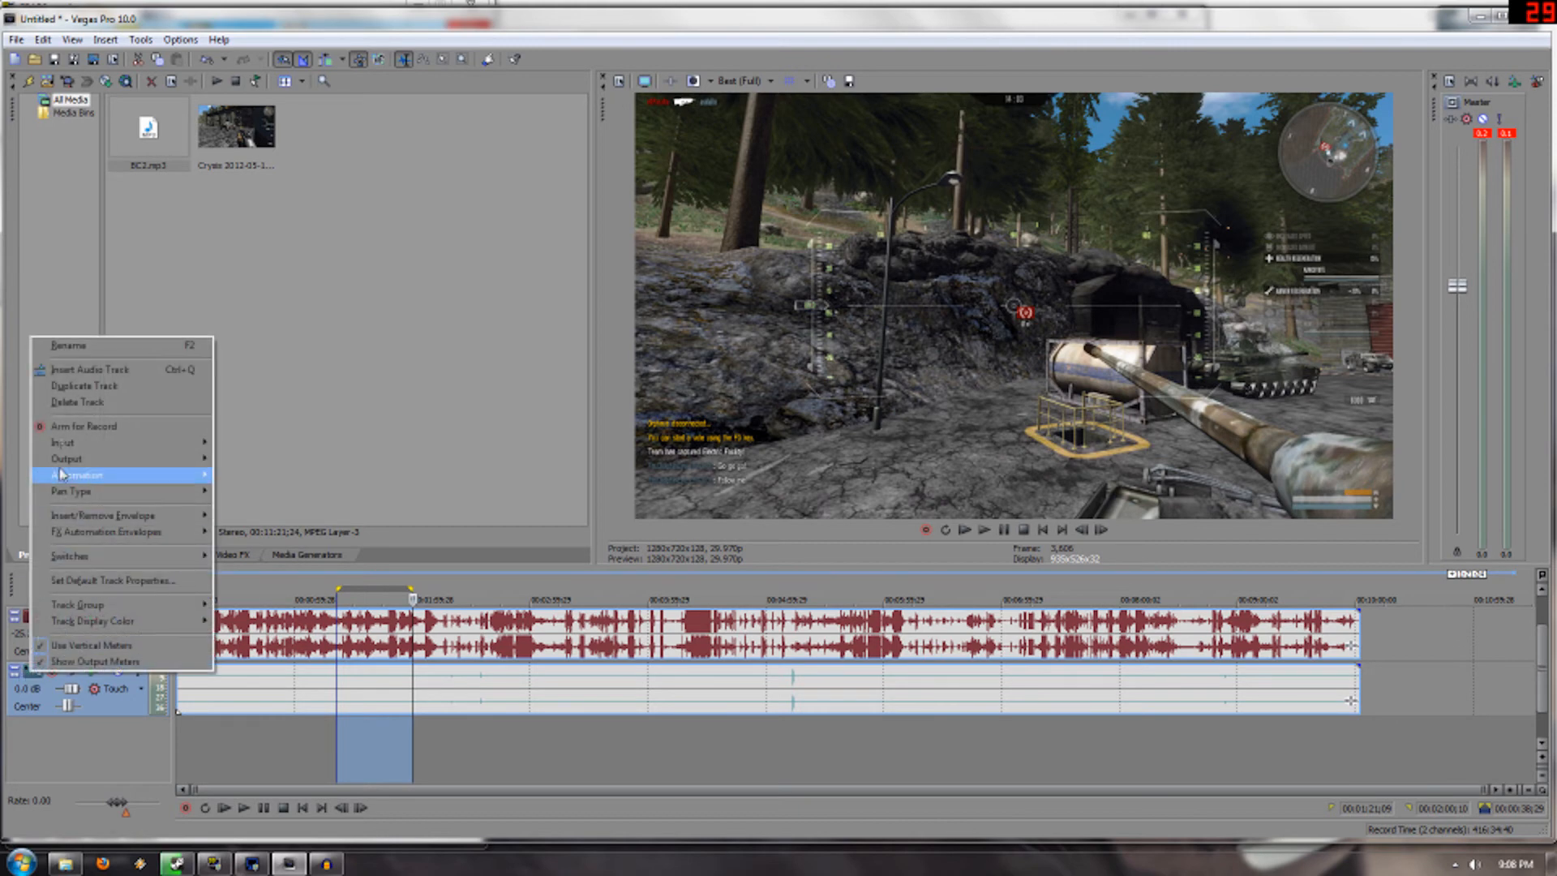
pyautogui.click(76, 402)
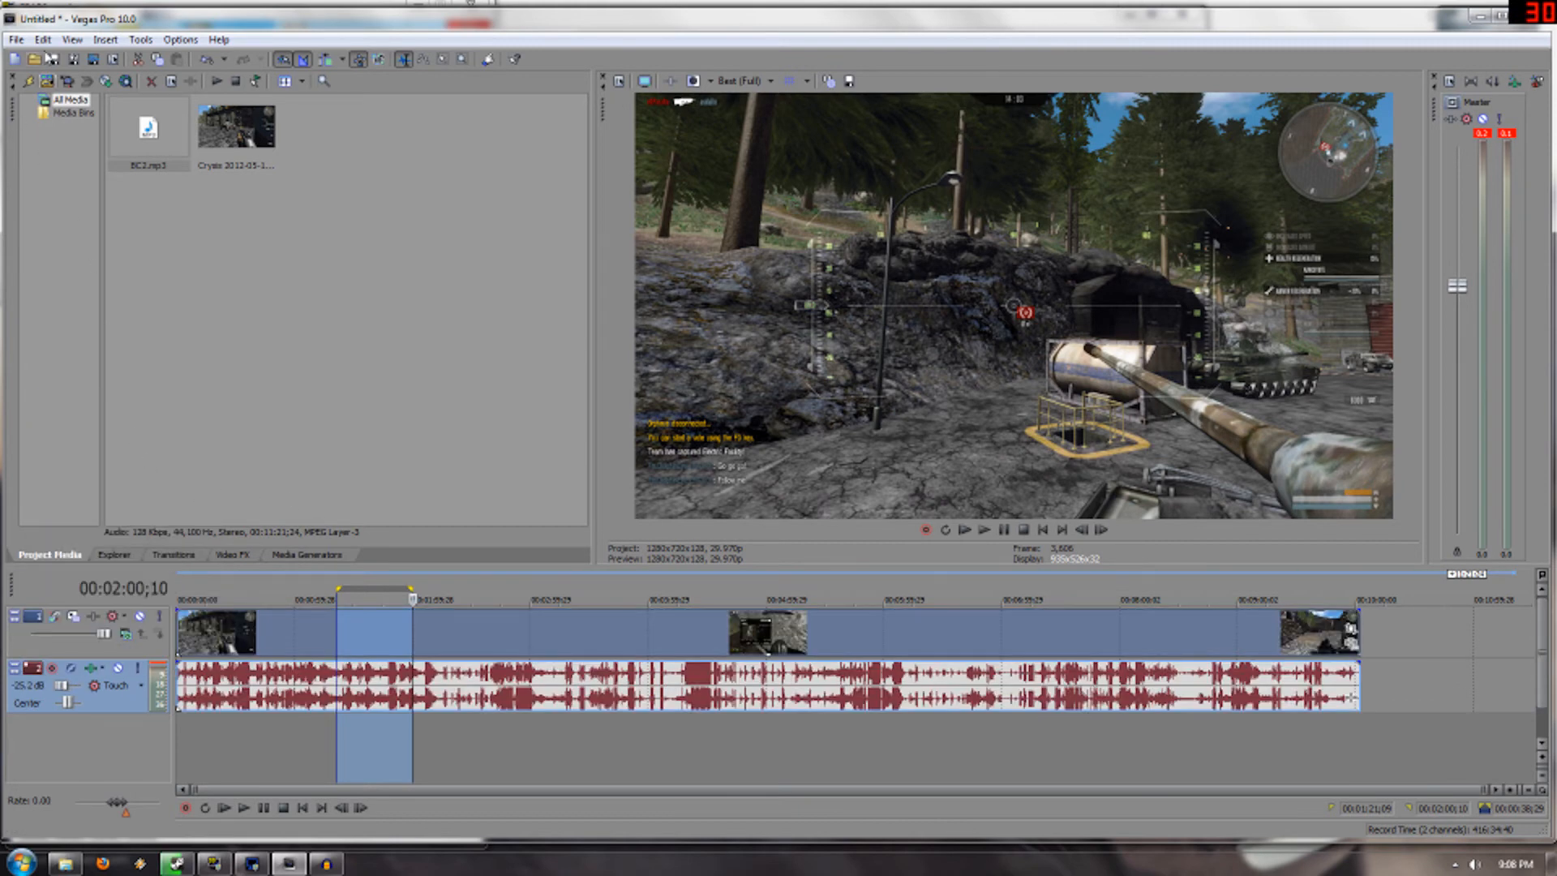
# Set up a Windows Media Video V11 render named Splatter, limited to the loop region.
pyautogui.click(17, 39)
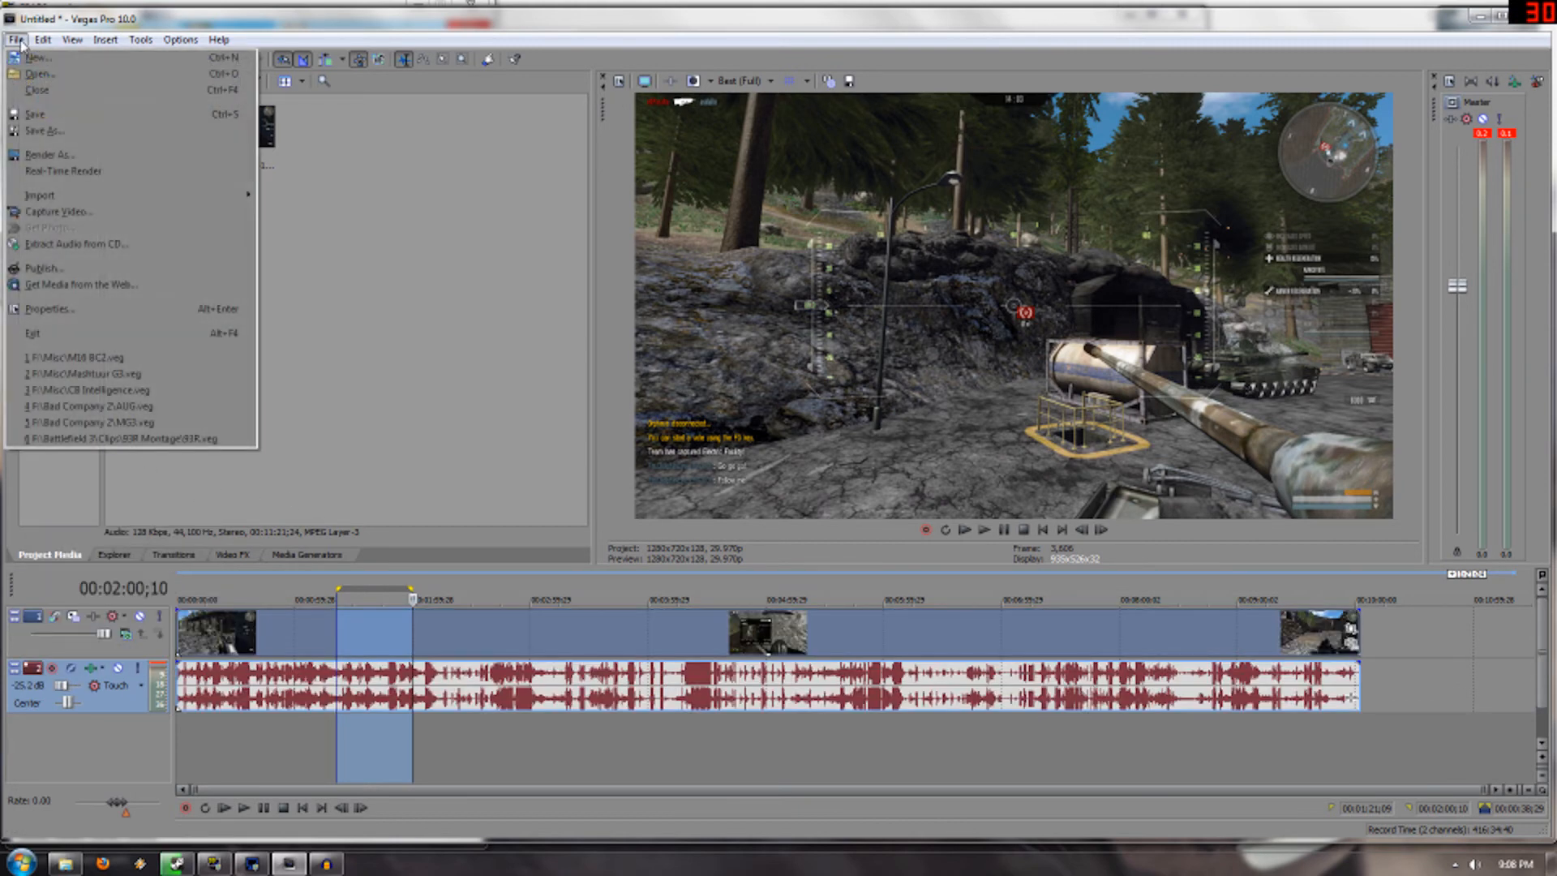
pyautogui.click(51, 155)
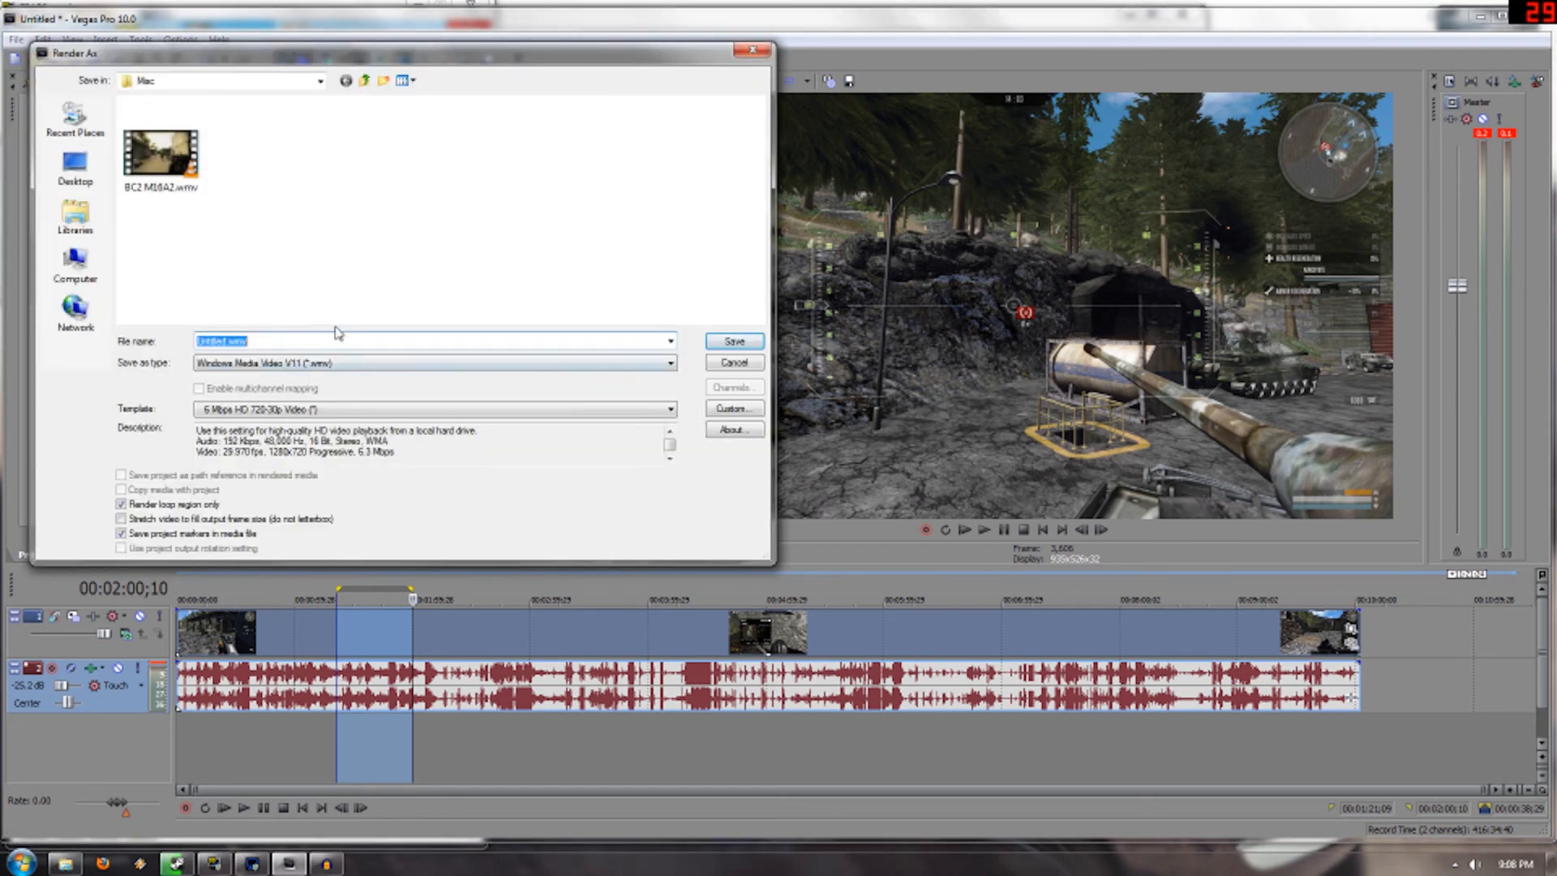
pyautogui.write('Splatter')
pyautogui.click(133, 509)
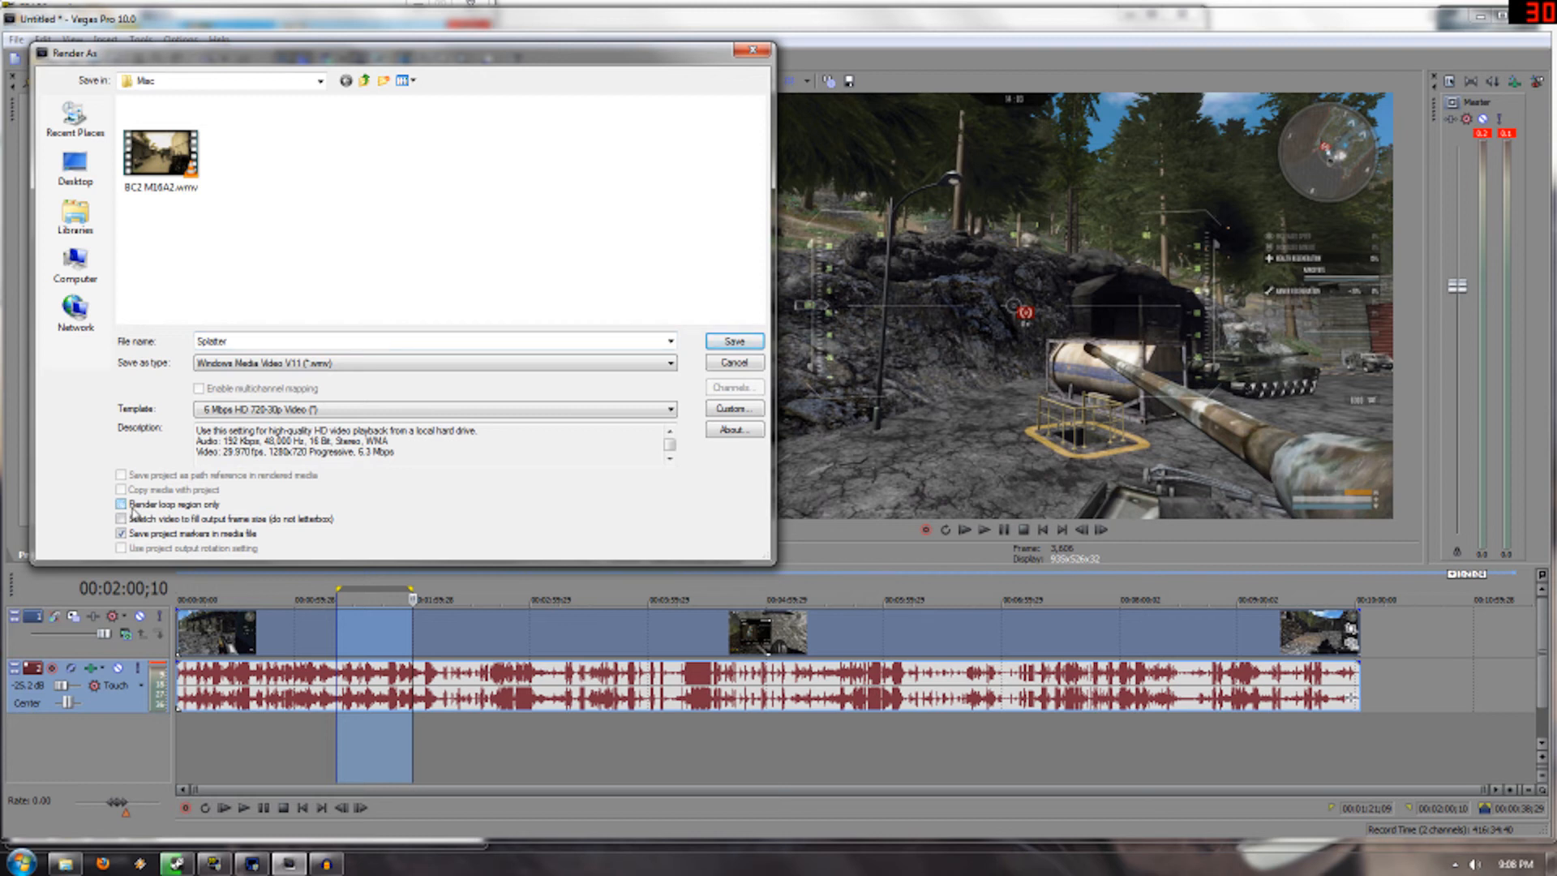
pyautogui.click(131, 508)
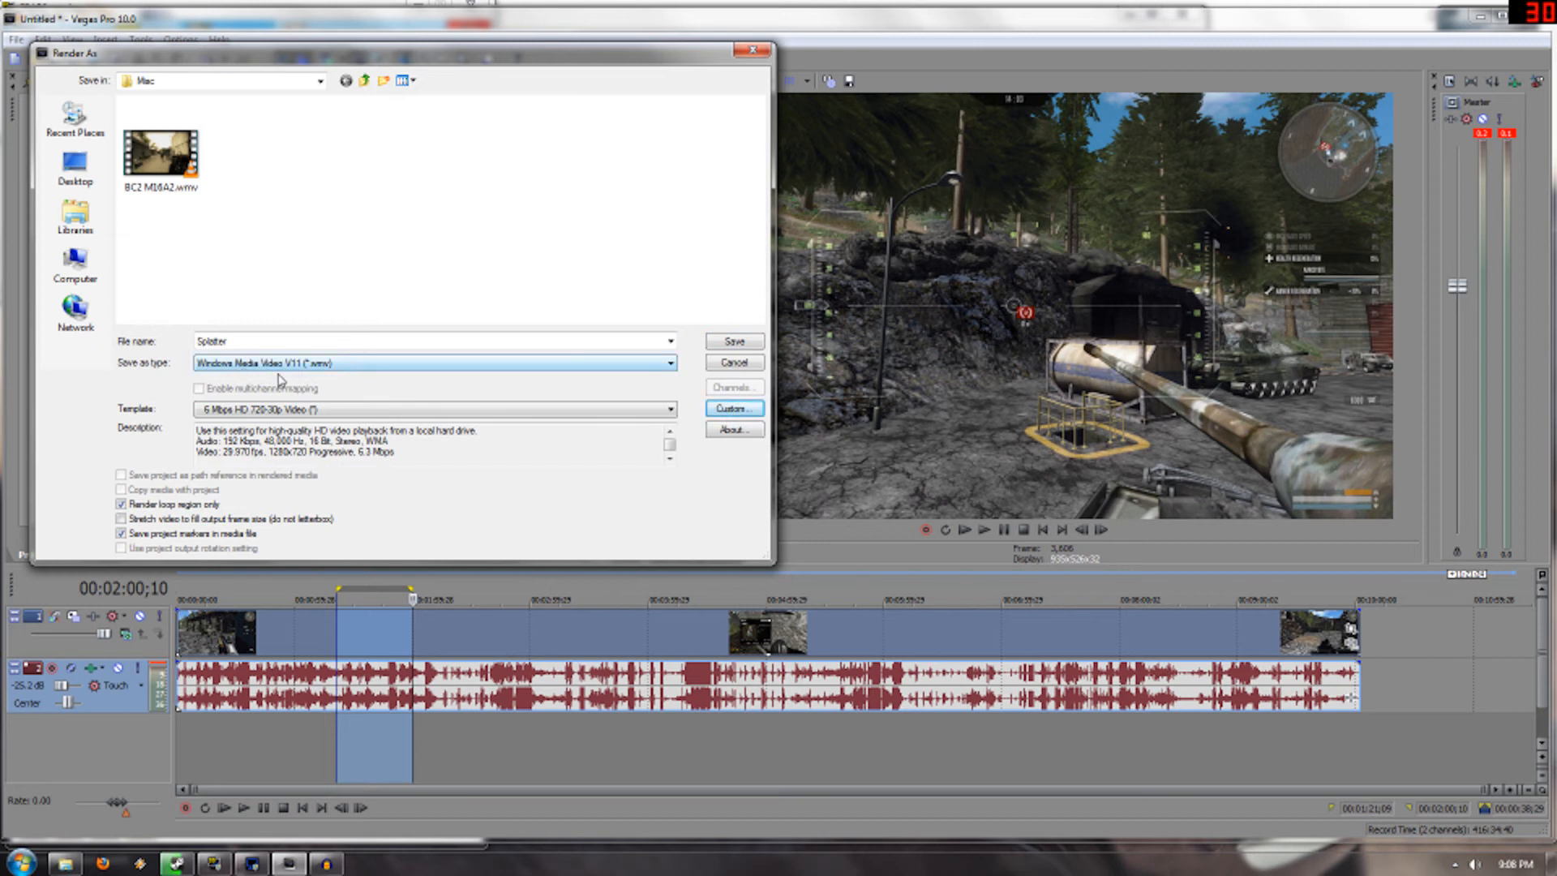
# Open the render template's custom settings, with audio included and the video mode set to CBR at smoothness 100.
pyautogui.click(756, 413)
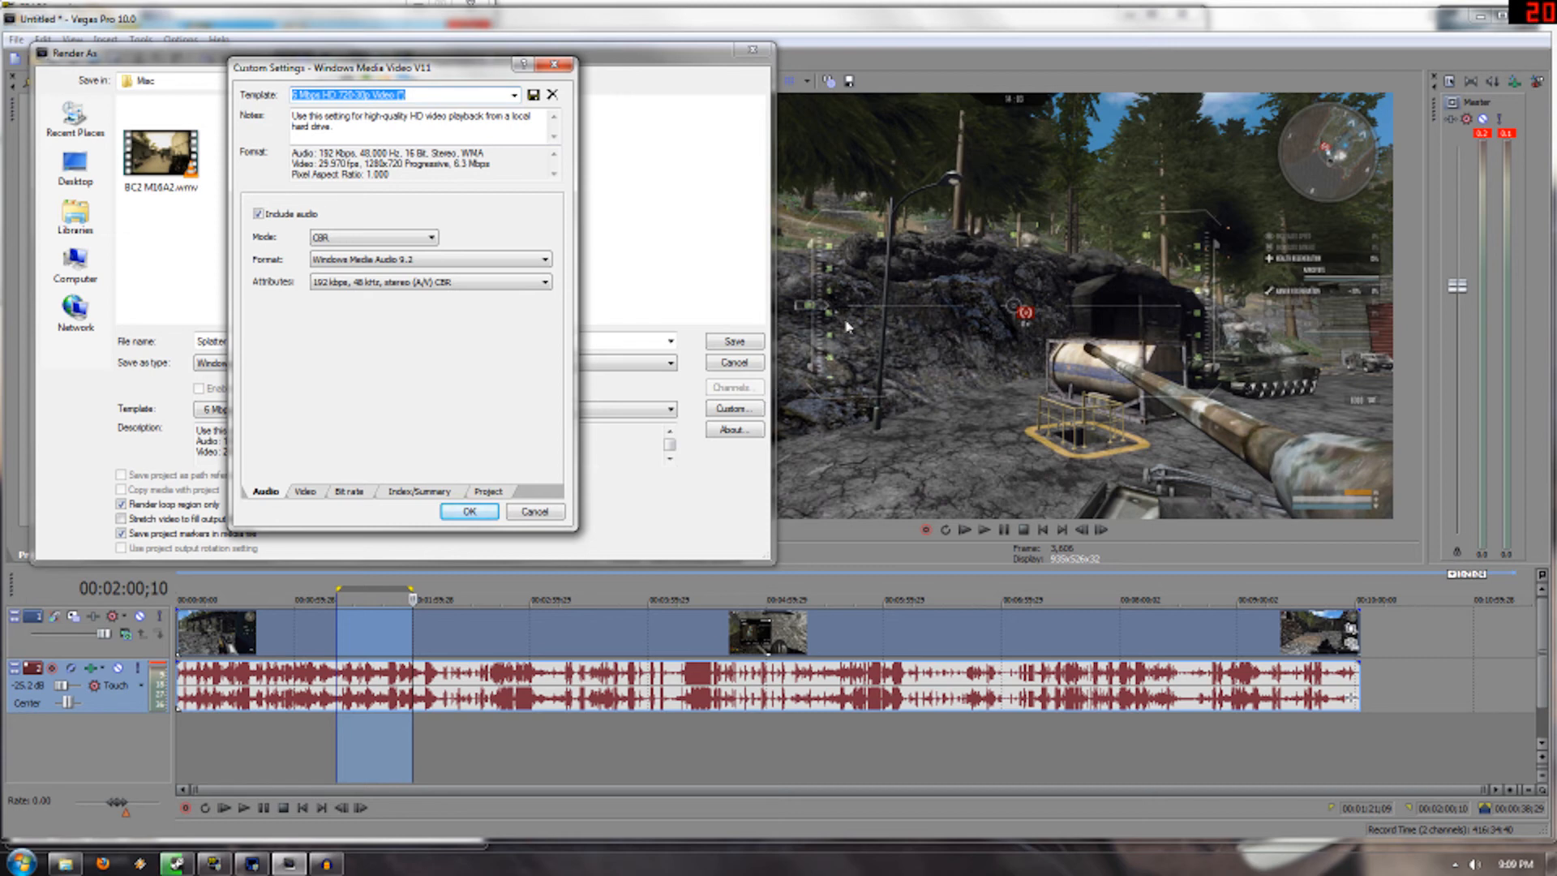
pyautogui.click(278, 217)
pyautogui.click(278, 219)
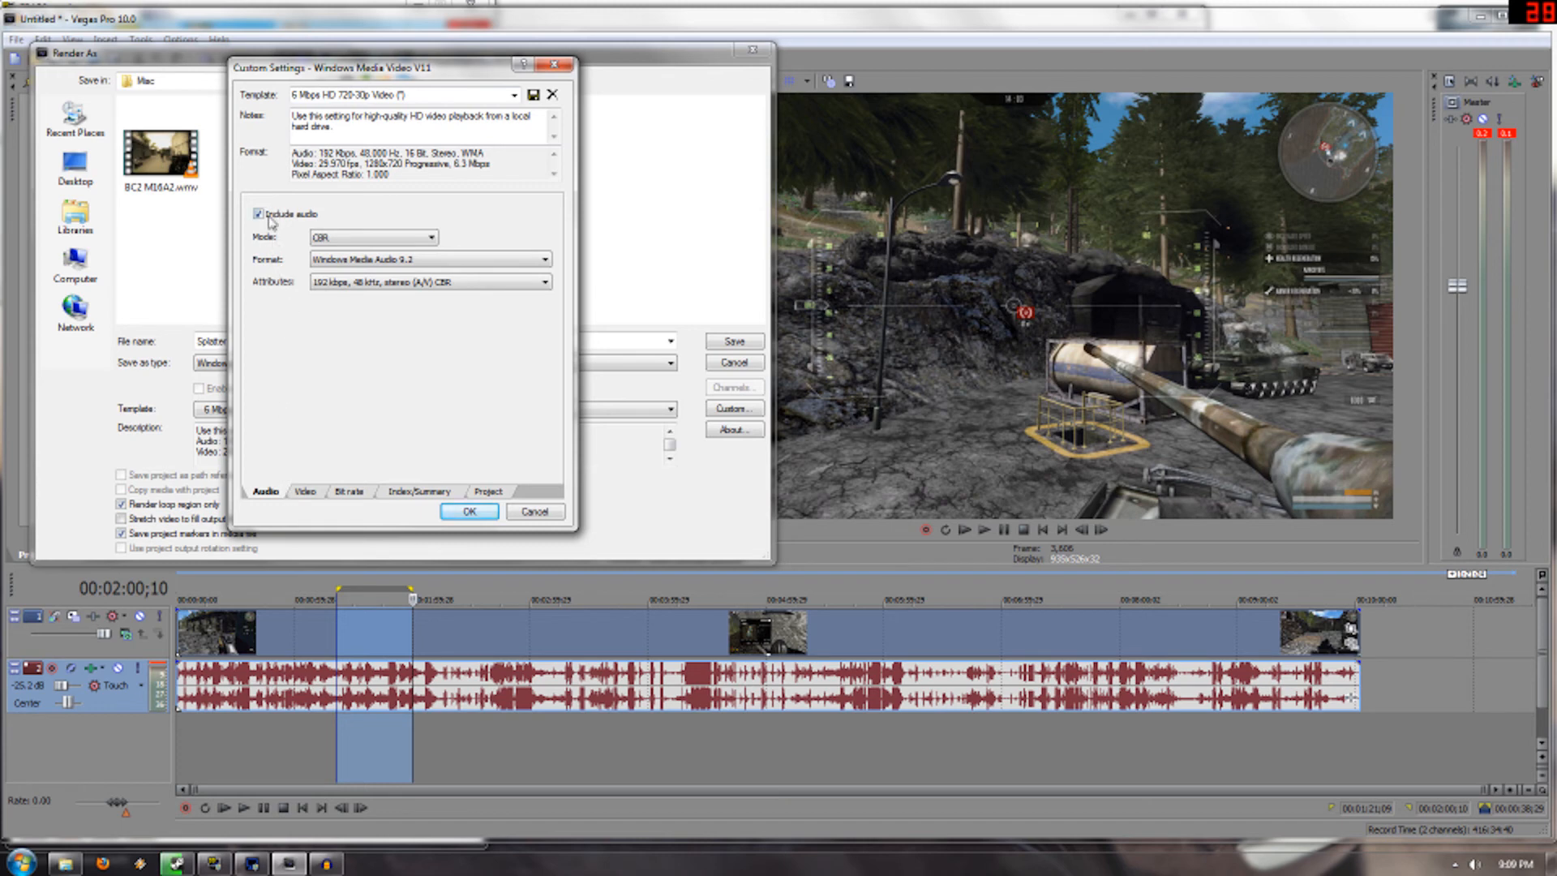
pyautogui.click(312, 493)
pyautogui.click(366, 209)
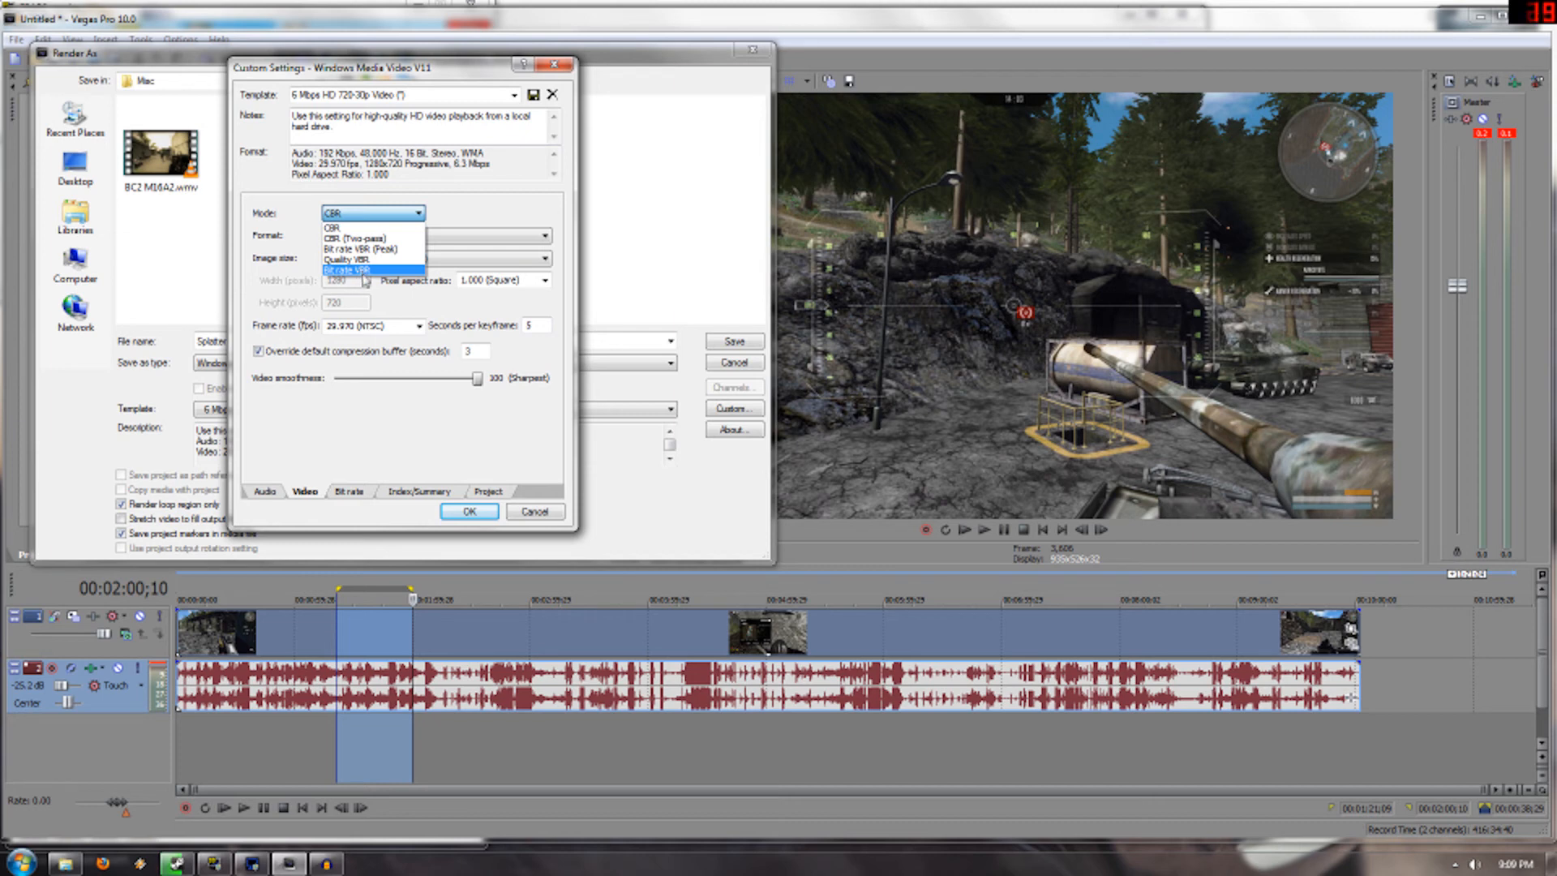
pyautogui.click(353, 223)
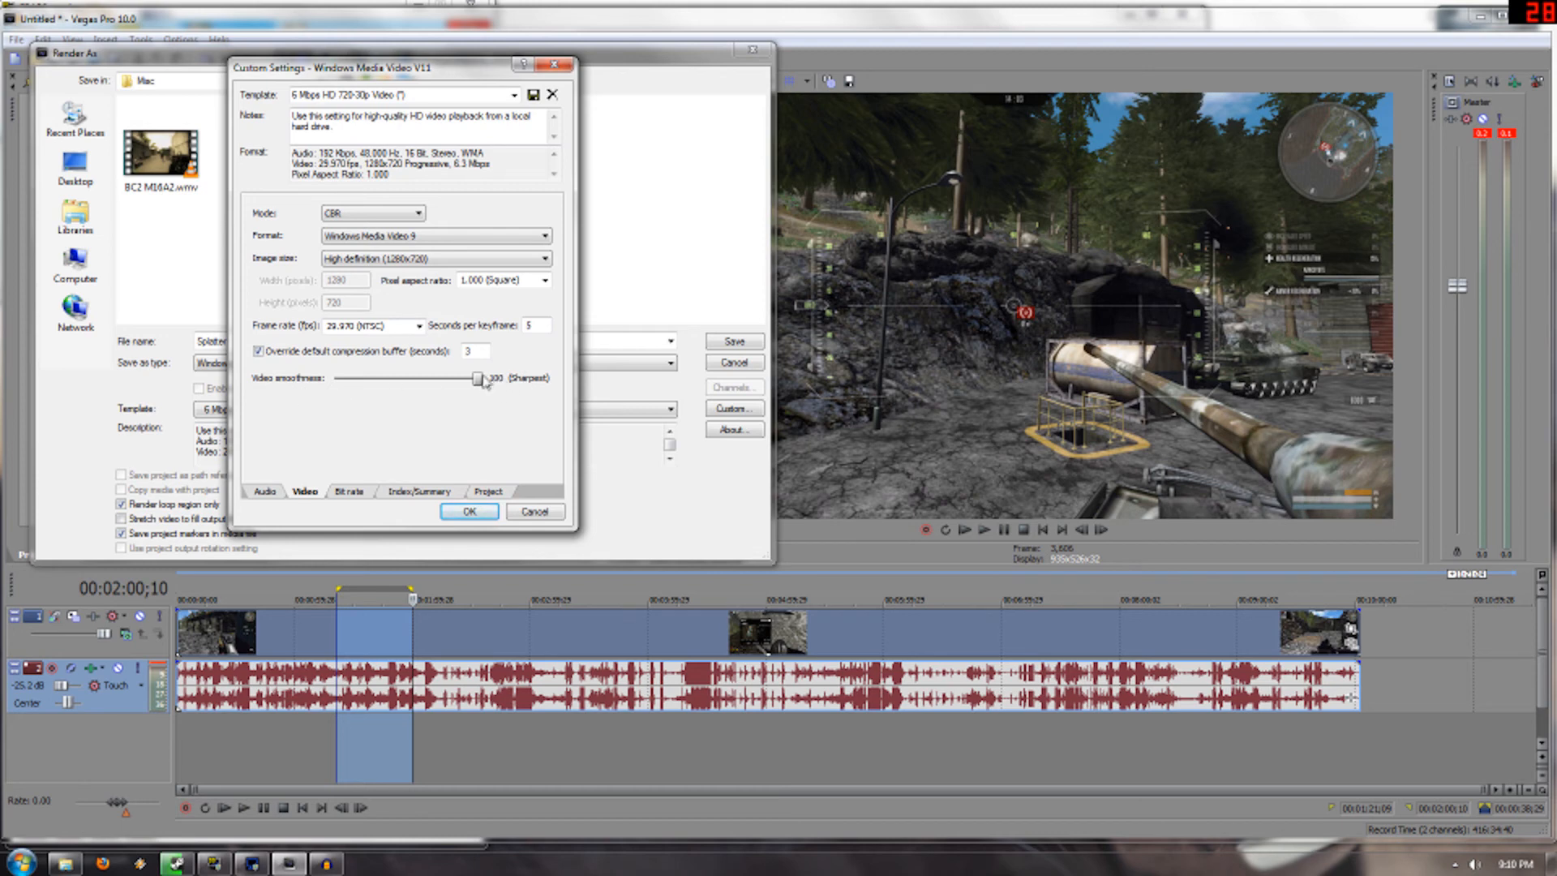
pyautogui.moveTo(478, 381); pyautogui.dragTo(561, 409)
# Try the High Speed Internet target bit rate in place of Internet/LAN, and switch back to Internet/LAN.
pyautogui.click(350, 491)
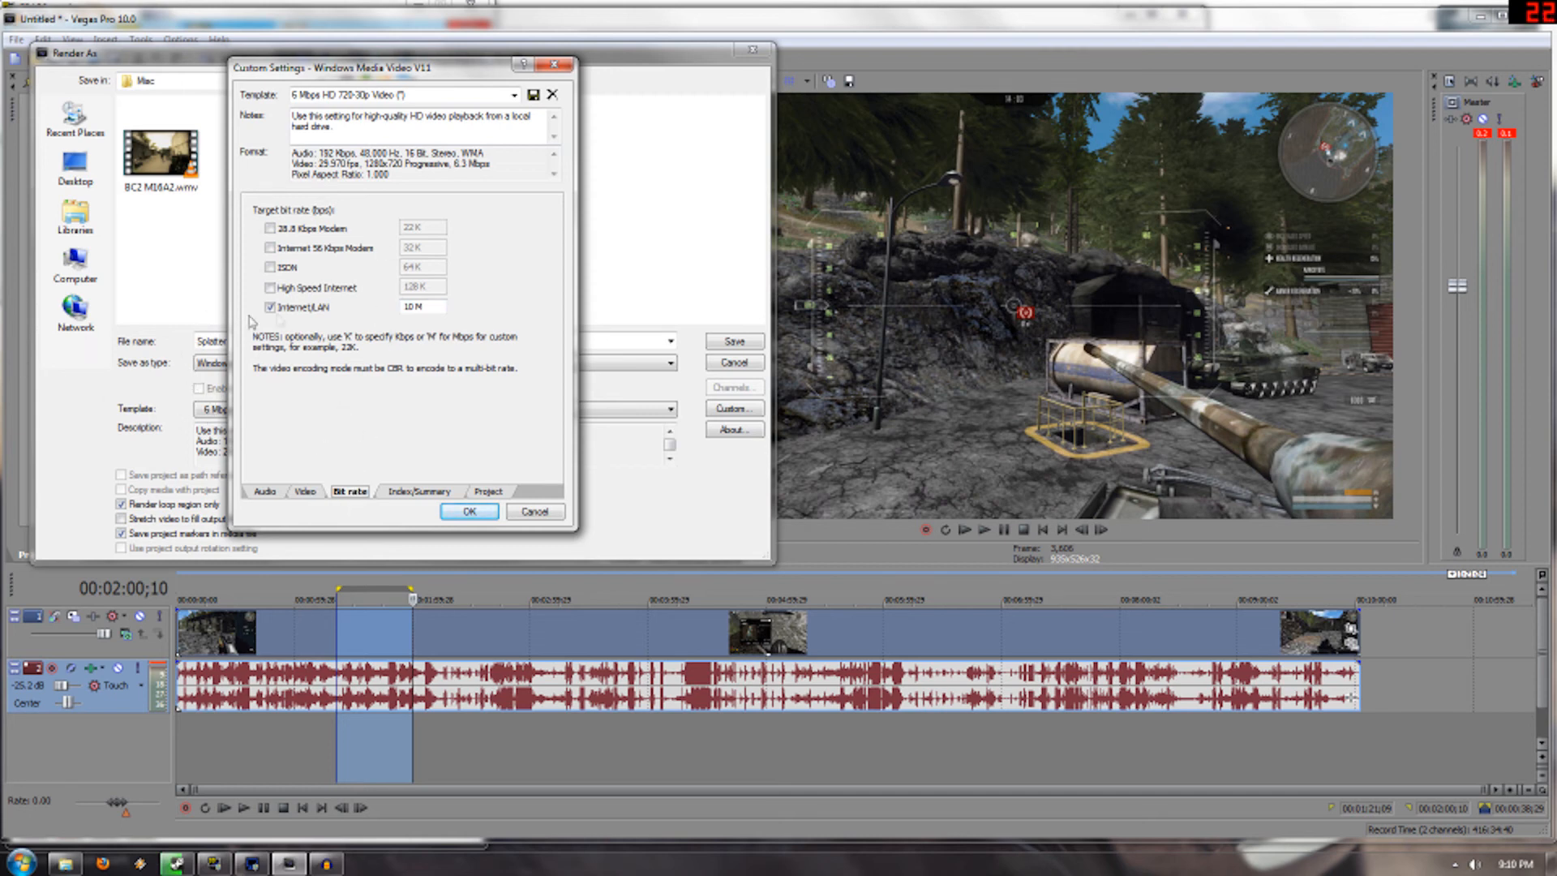
pyautogui.click(278, 307)
pyautogui.click(270, 287)
pyautogui.click(270, 306)
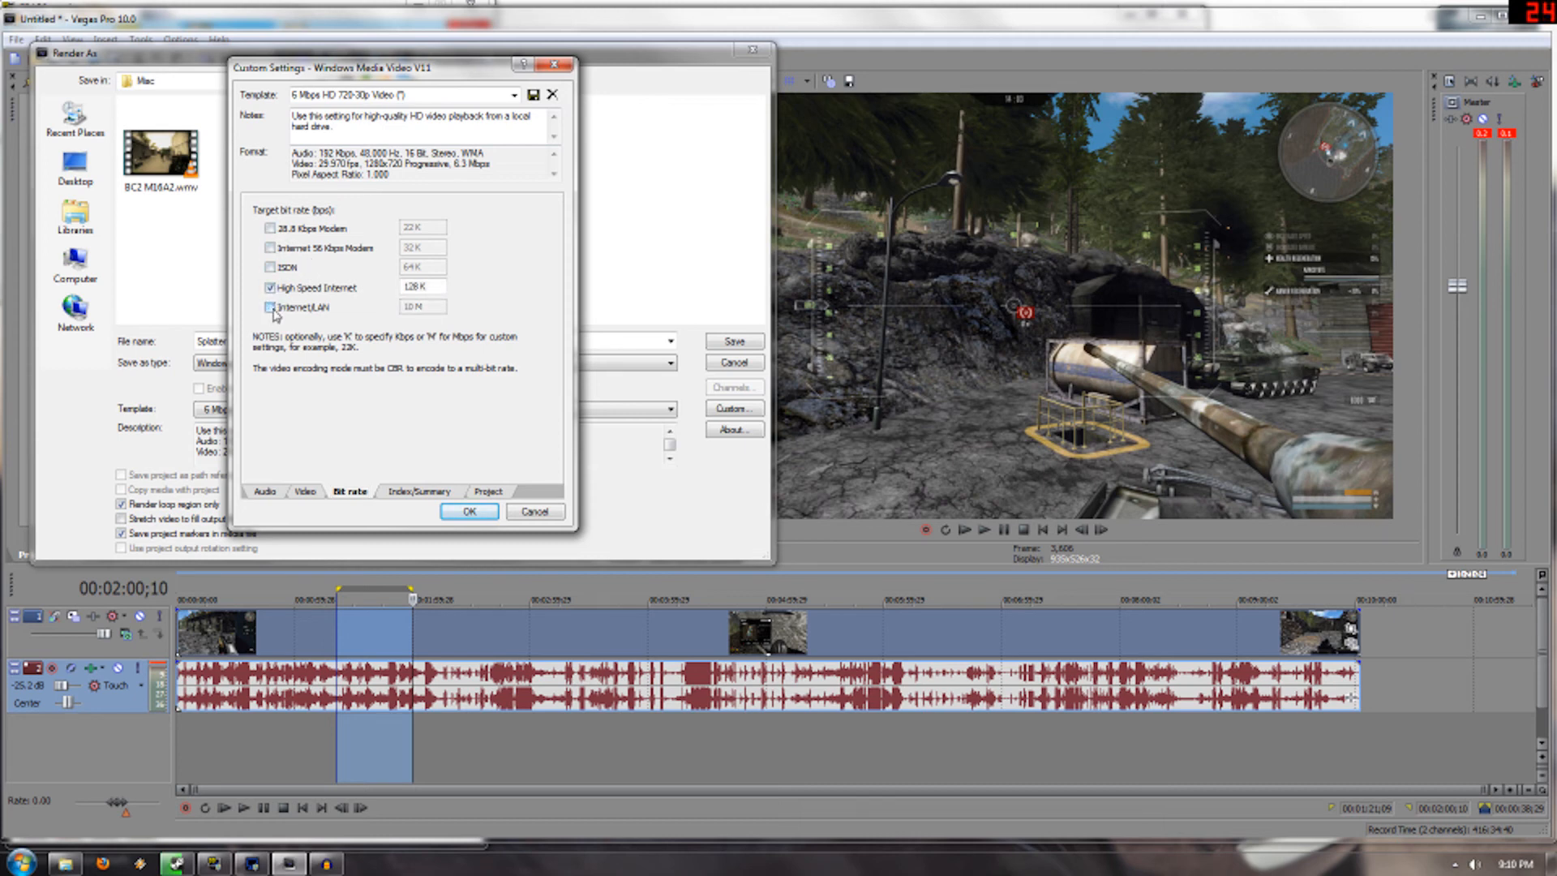
pyautogui.click(270, 308)
pyautogui.click(270, 287)
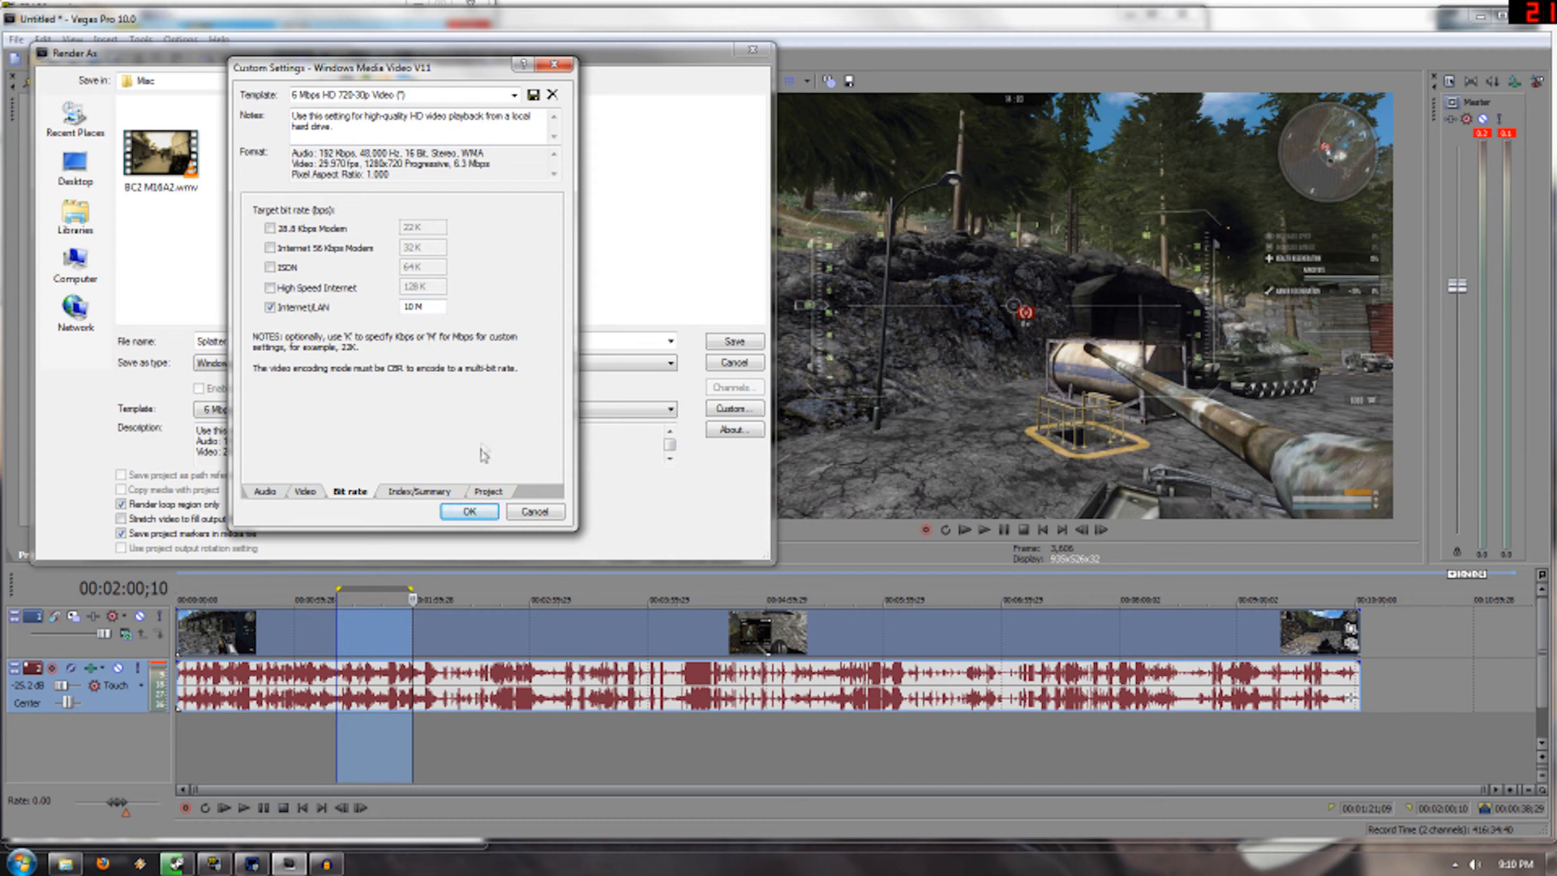
pyautogui.doubleClick(413, 306)
# Set the render's video image size to a custom 1920 x 1080 pixels.
pyautogui.click(305, 491)
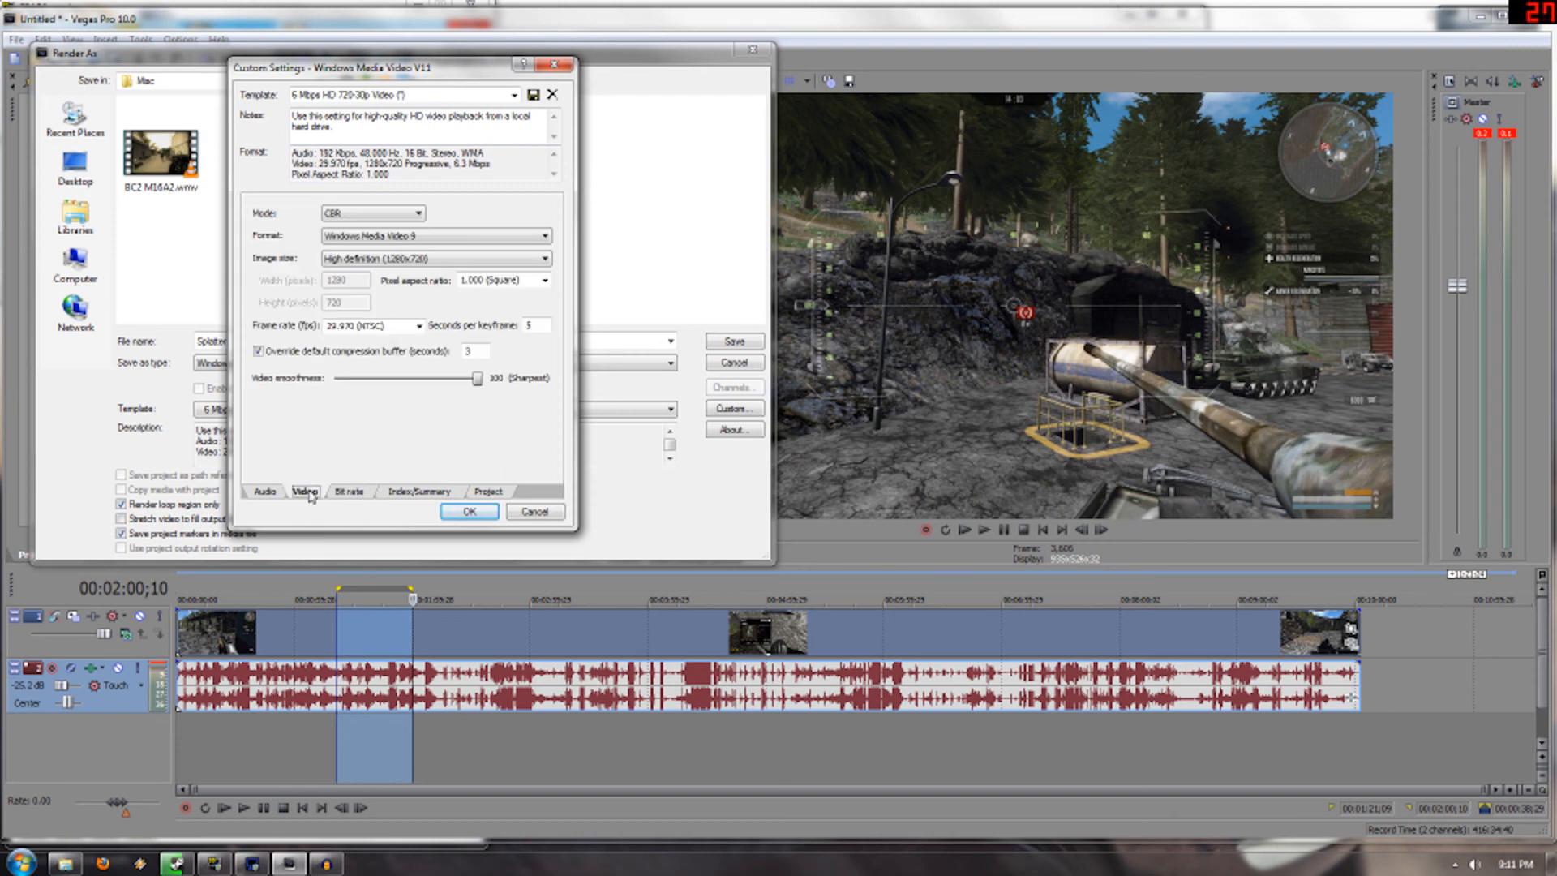
pyautogui.click(377, 266)
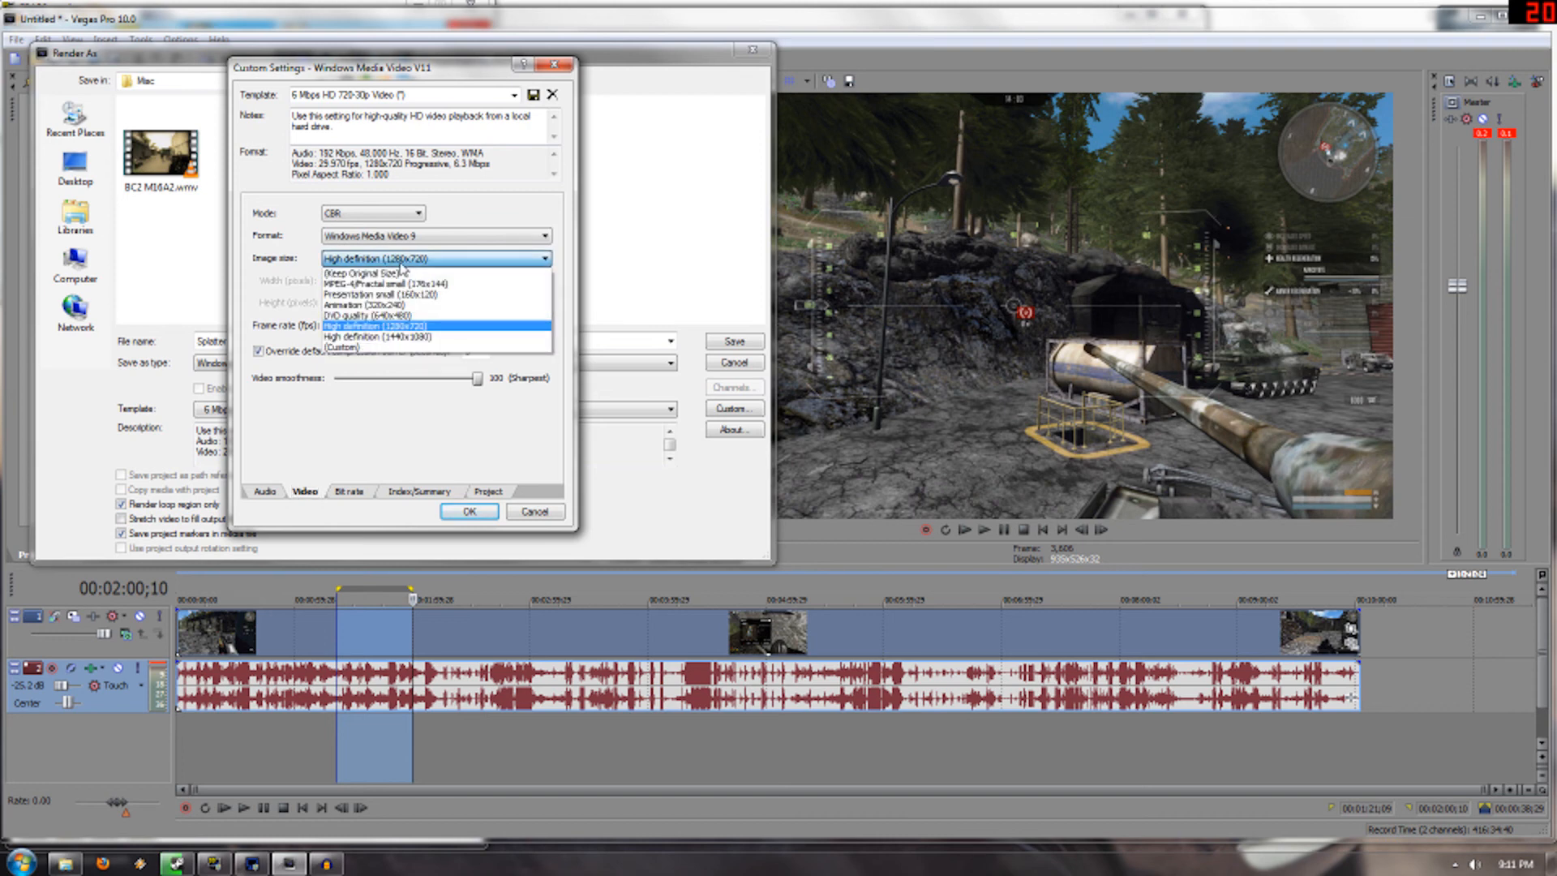
pyautogui.click(381, 347)
pyautogui.press('Tab')
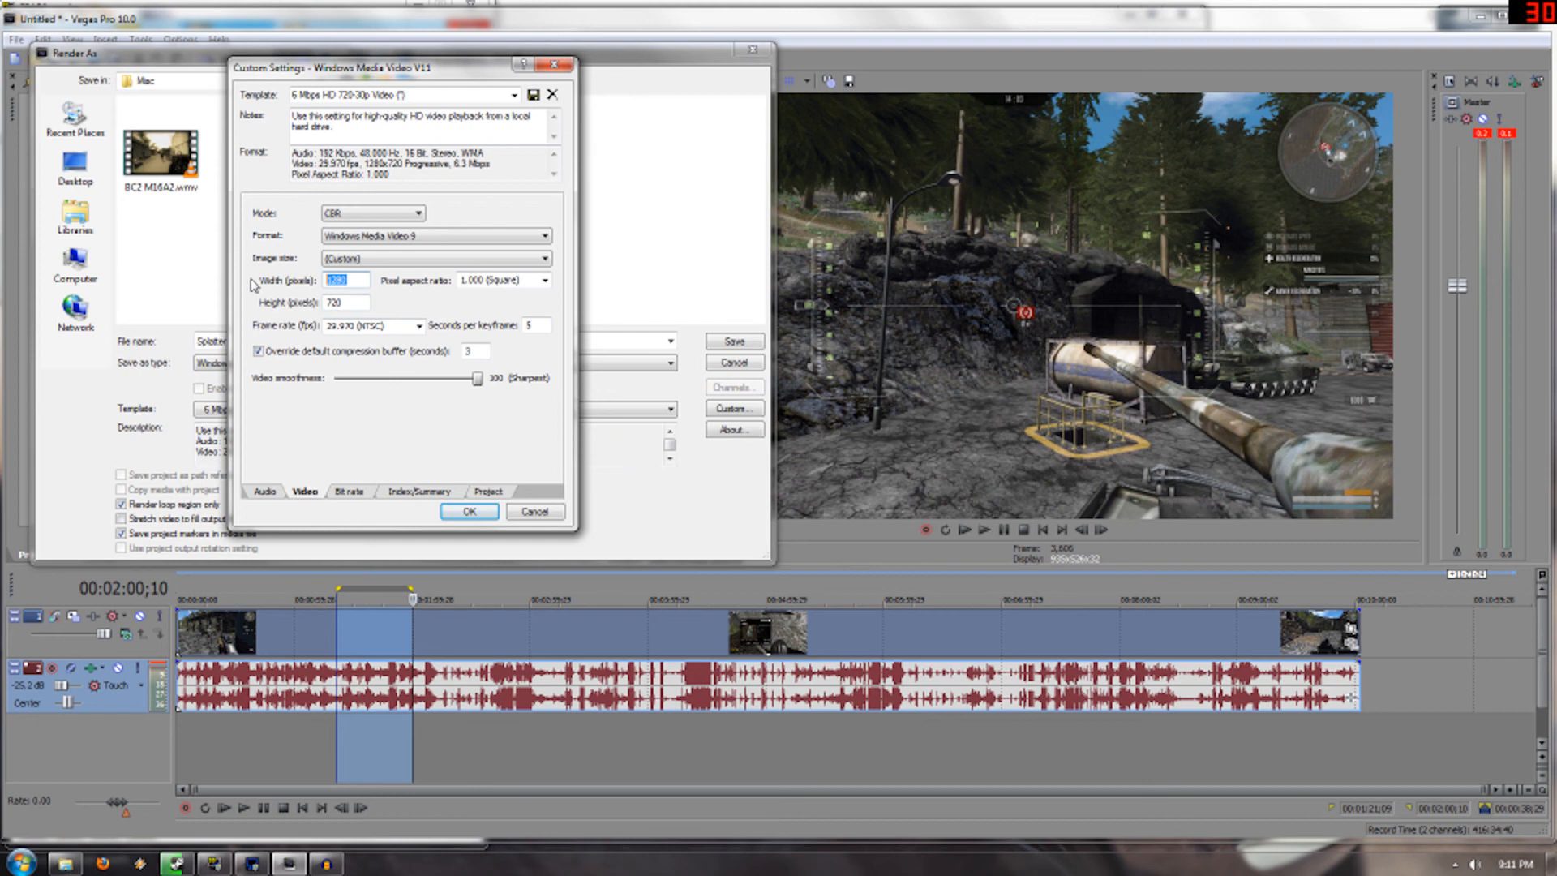
pyautogui.write('1920')
pyautogui.press('Tab')
pyautogui.press('Tab')
pyautogui.write('10')
# Review the target bit rate and the Index/Summary settings of the render template.
pyautogui.click(349, 491)
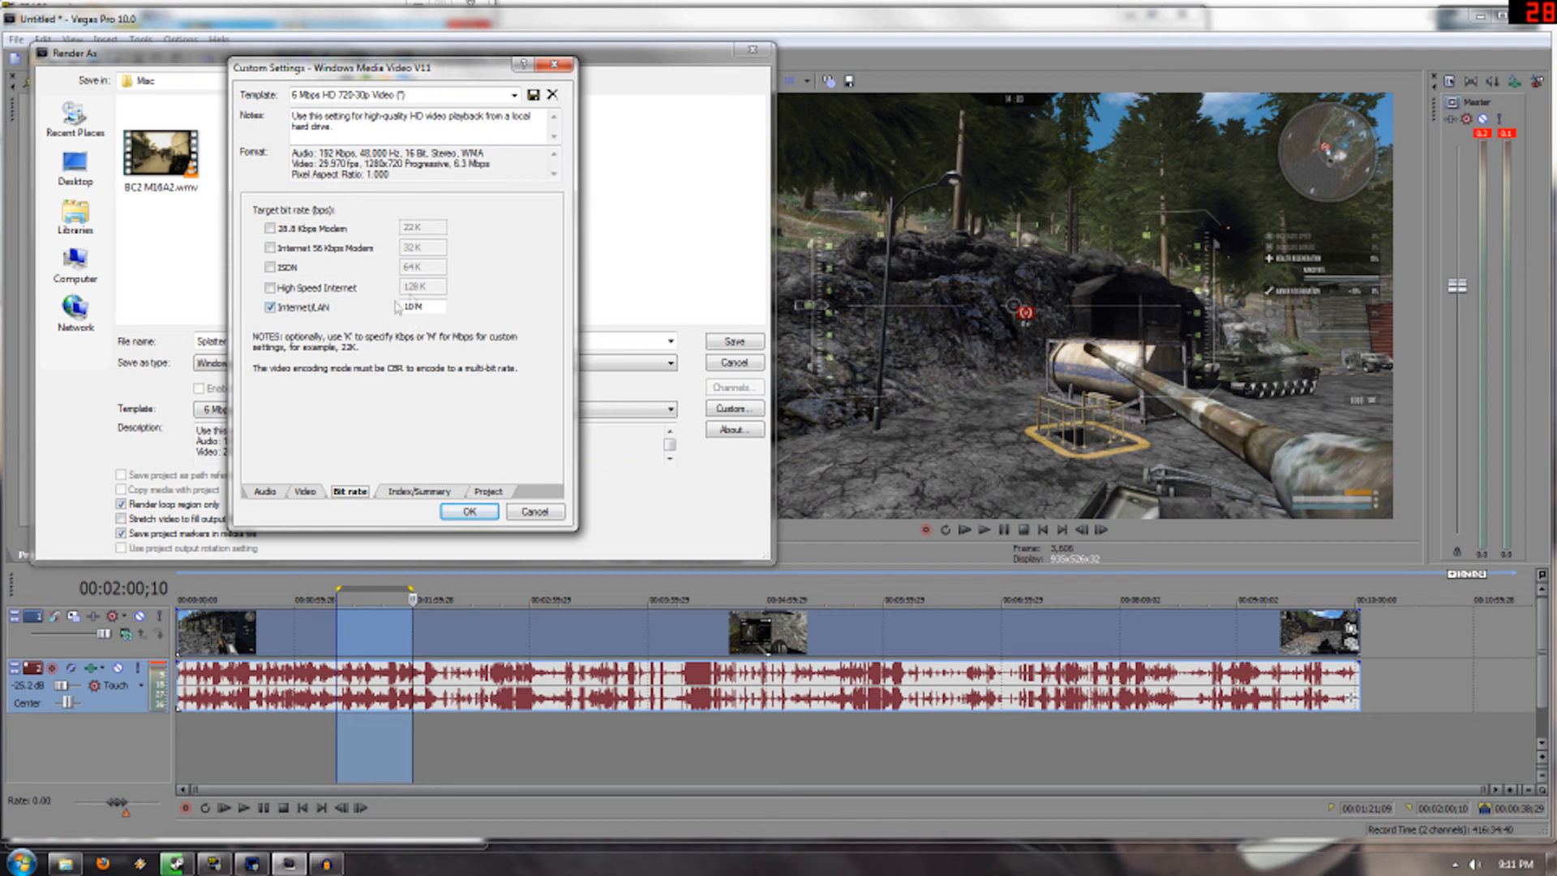
pyautogui.doubleClick(413, 306)
pyautogui.click(413, 493)
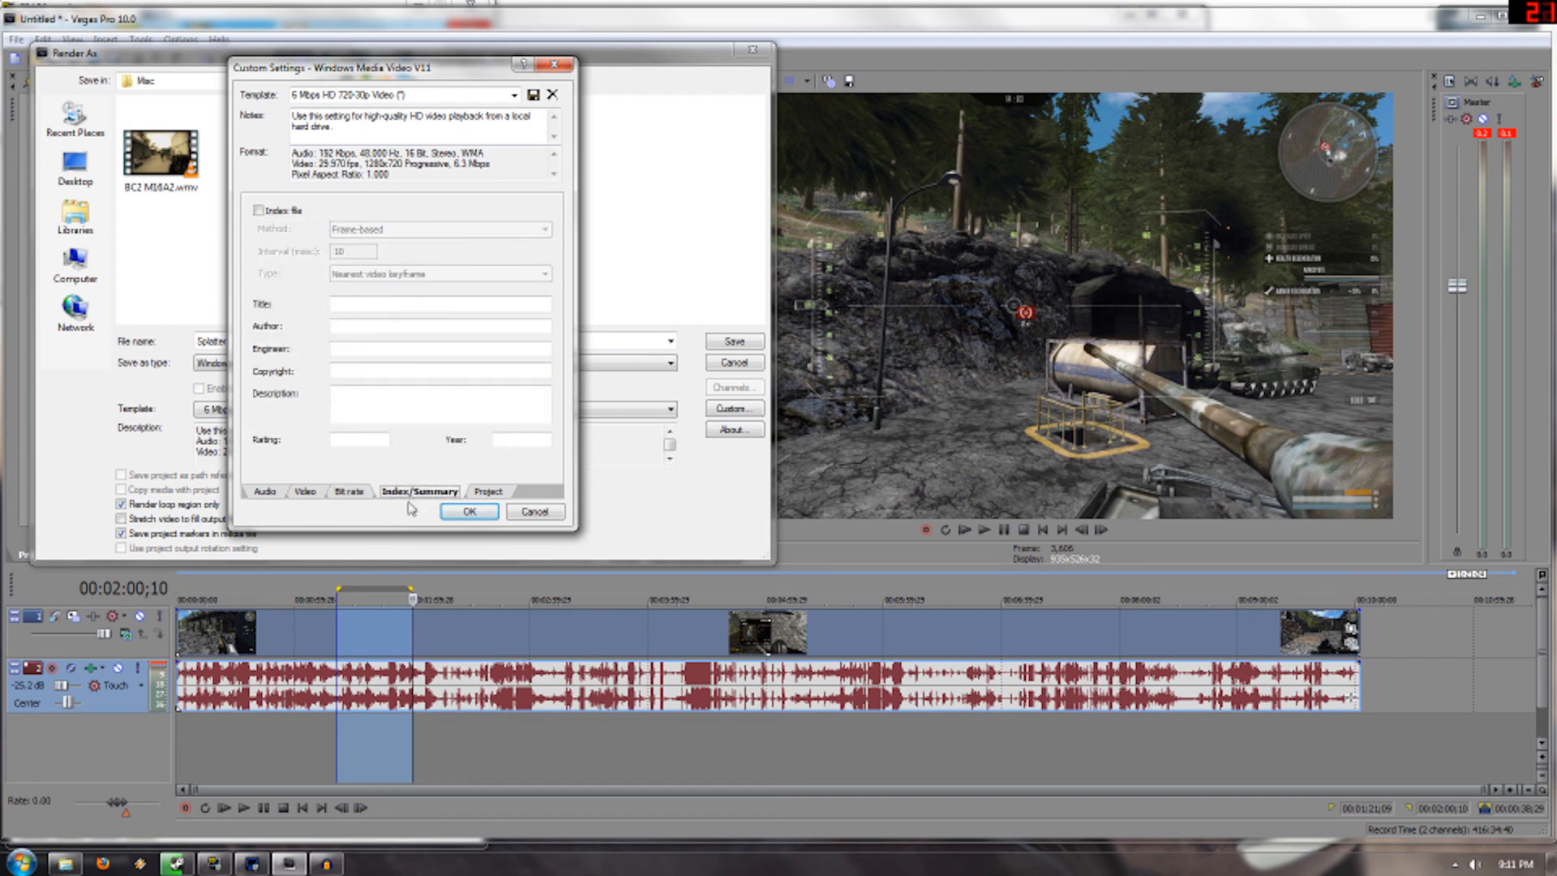
pyautogui.click(354, 489)
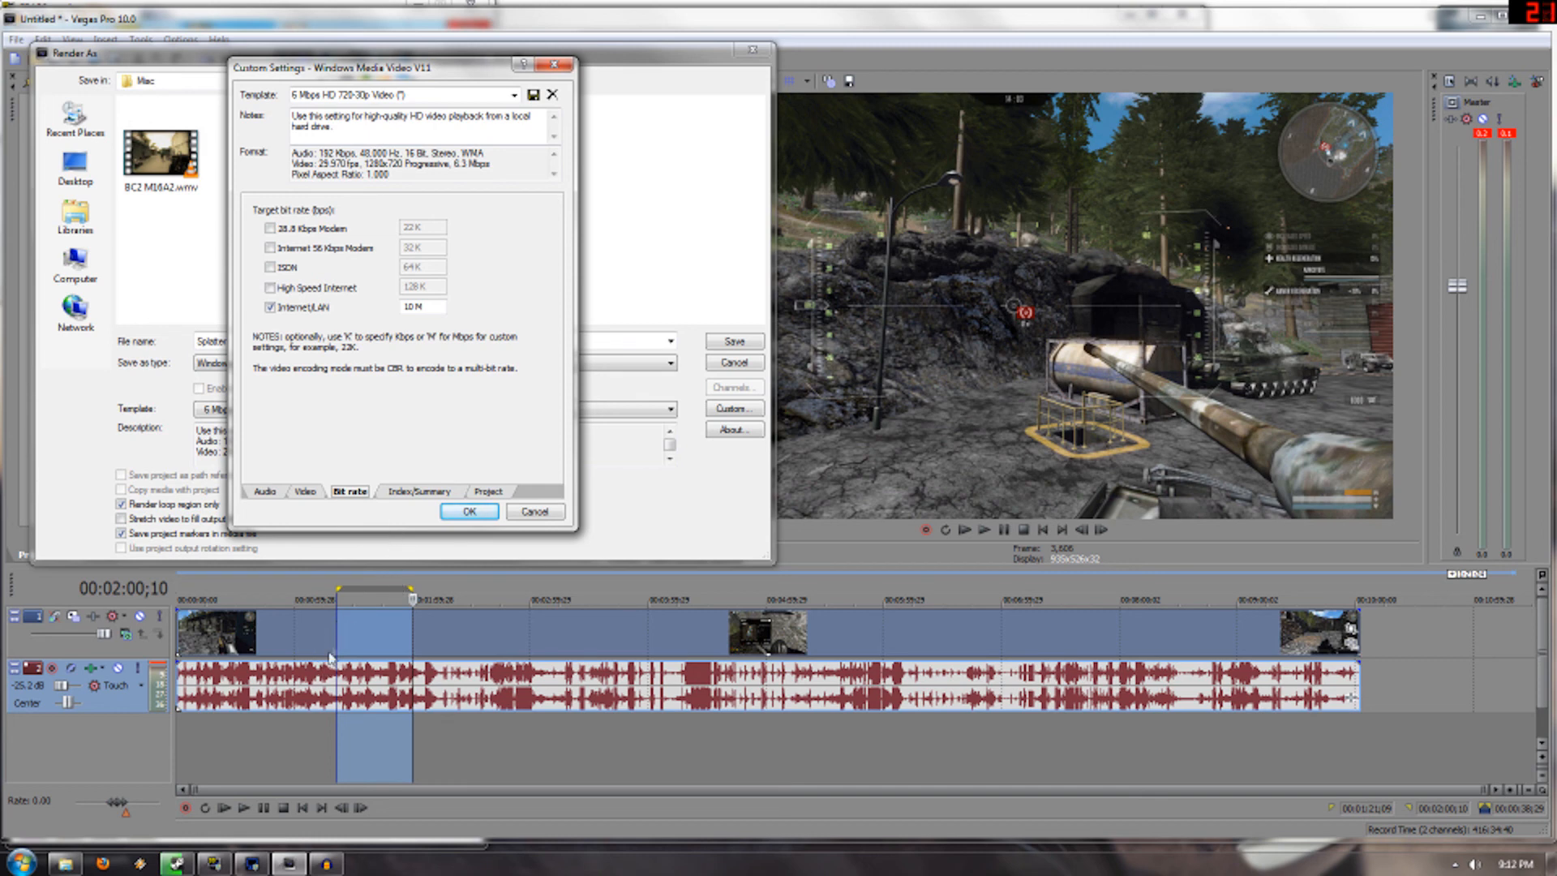
pyautogui.click(412, 491)
pyautogui.click(367, 495)
# Accept the custom settings and start rendering the loop region to Splatter.wmv.
pyautogui.click(467, 512)
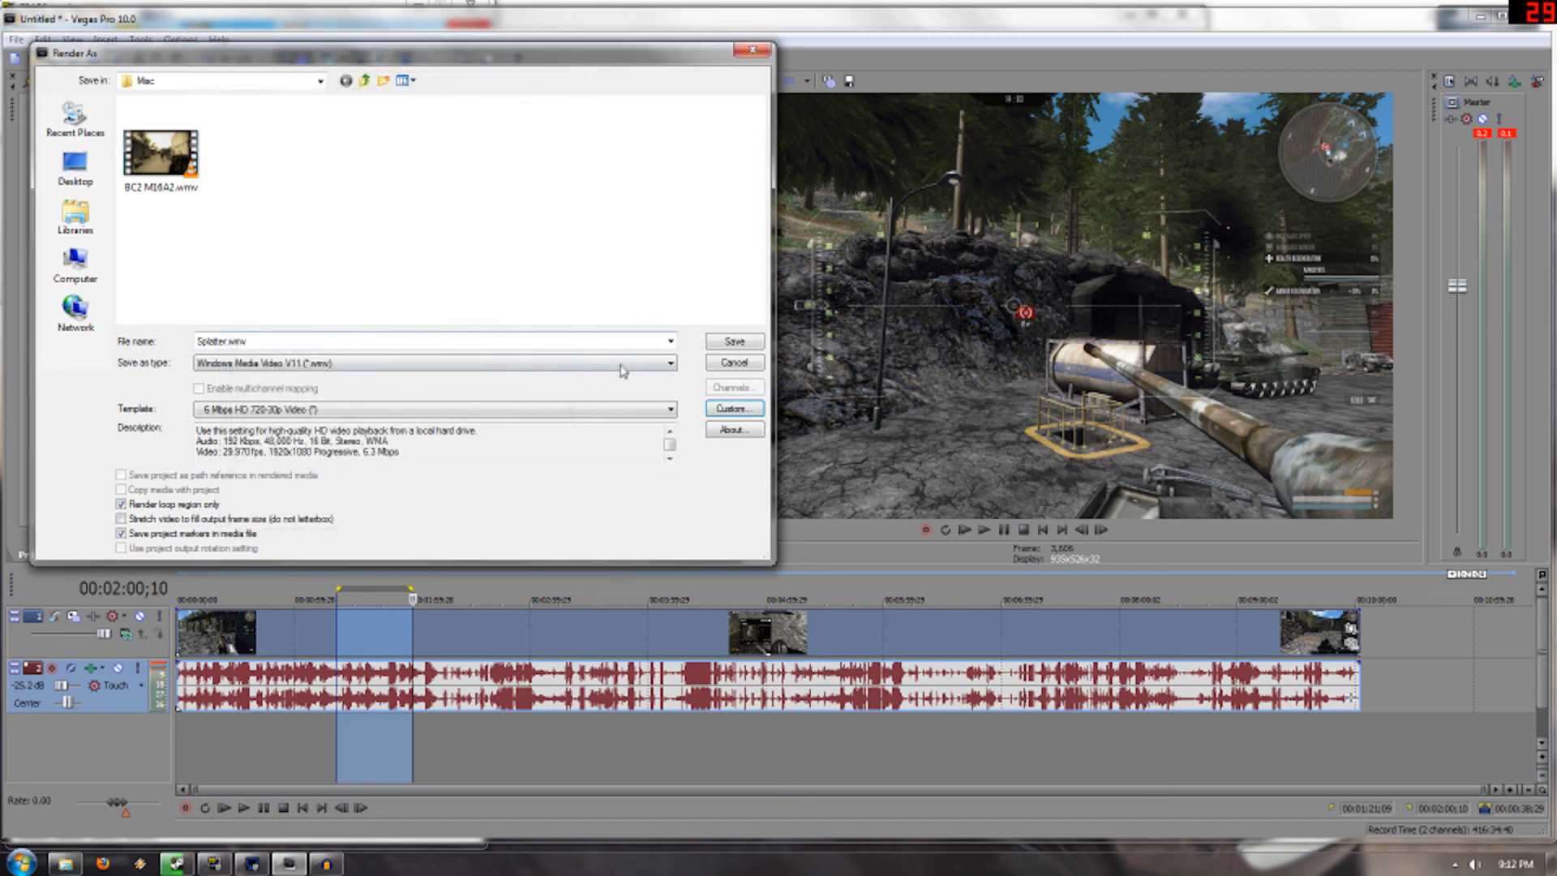
pyautogui.click(751, 344)
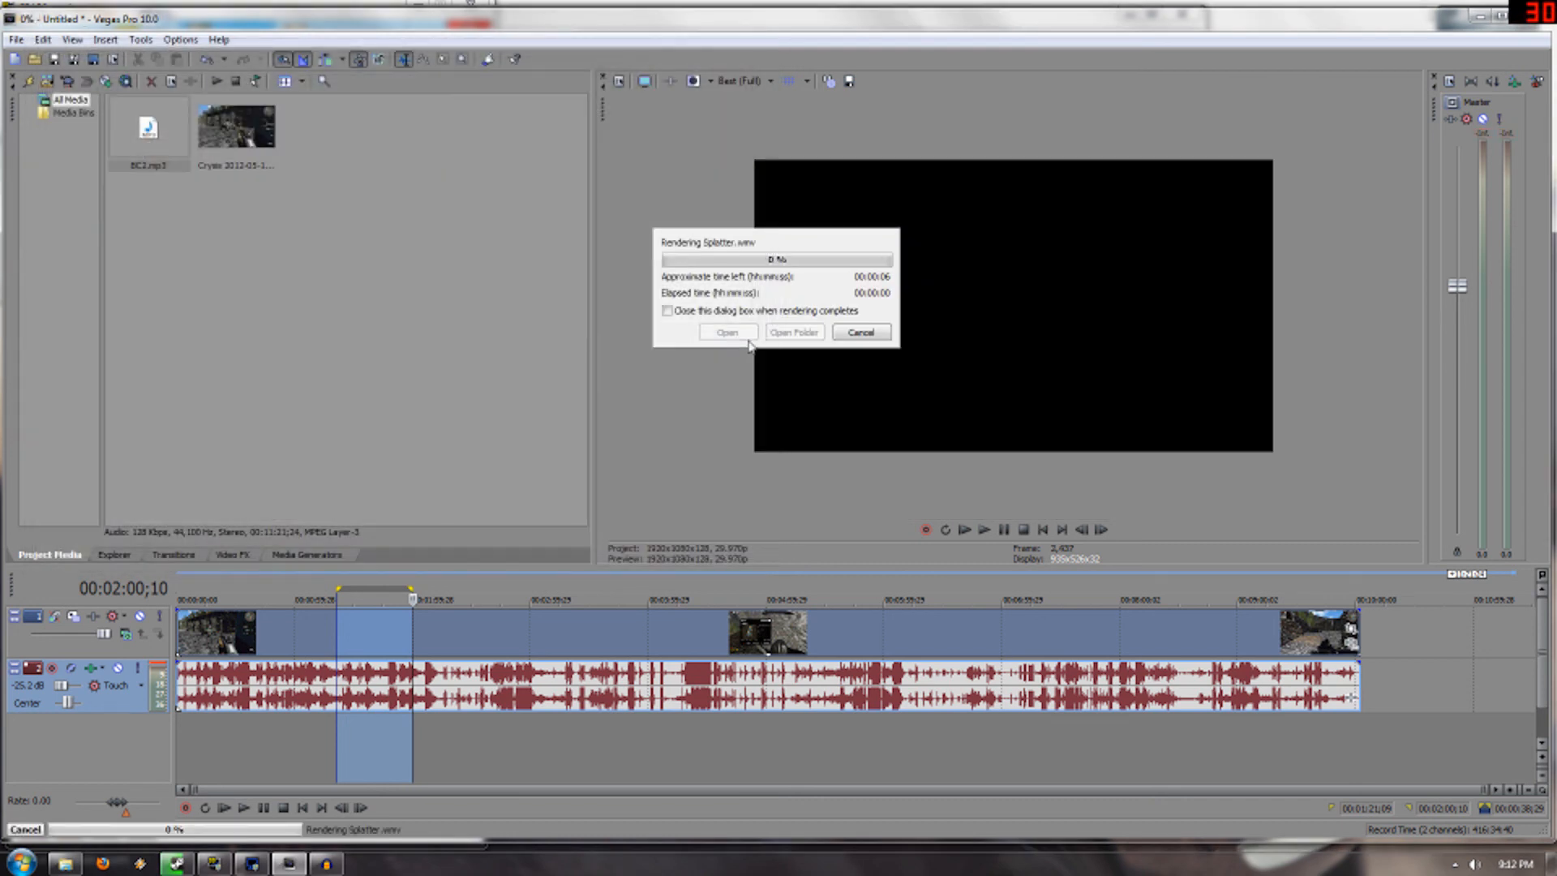